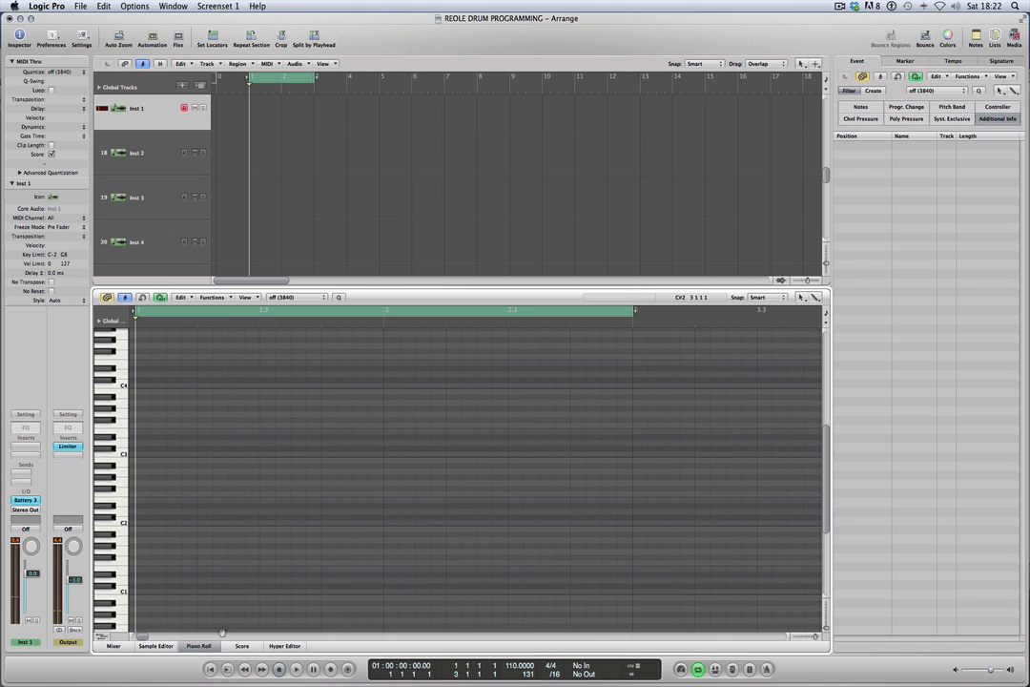
Audition the C1 drum sound repeatedly on the piano roll keyboard.
{"action": "left_click", "coordinate": [122, 593]}
{"action": "left_click", "coordinate": [122, 593]}
{"action": "left_click", "coordinate": [122, 594]}
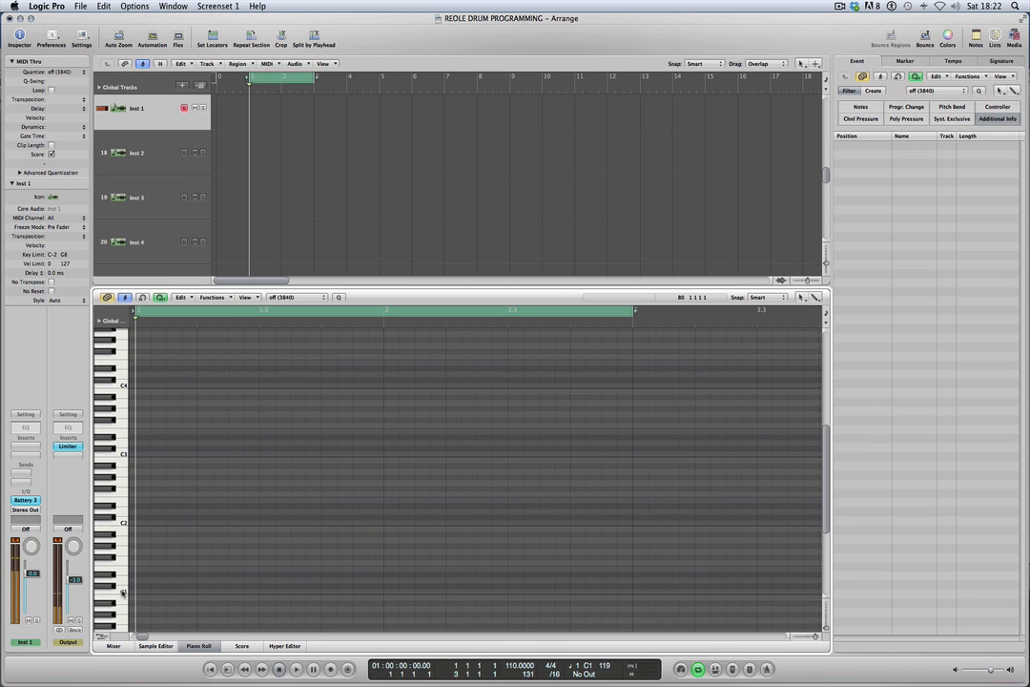
{"action": "left_click", "coordinate": [122, 593]}
{"action": "left_click", "coordinate": [122, 594]}
Insert a stereo Level Meter after the Limiter on the Output channel.
{"action": "left_click", "coordinate": [68, 456]}
{"action": "mouse_move", "coordinate": [96, 537]}
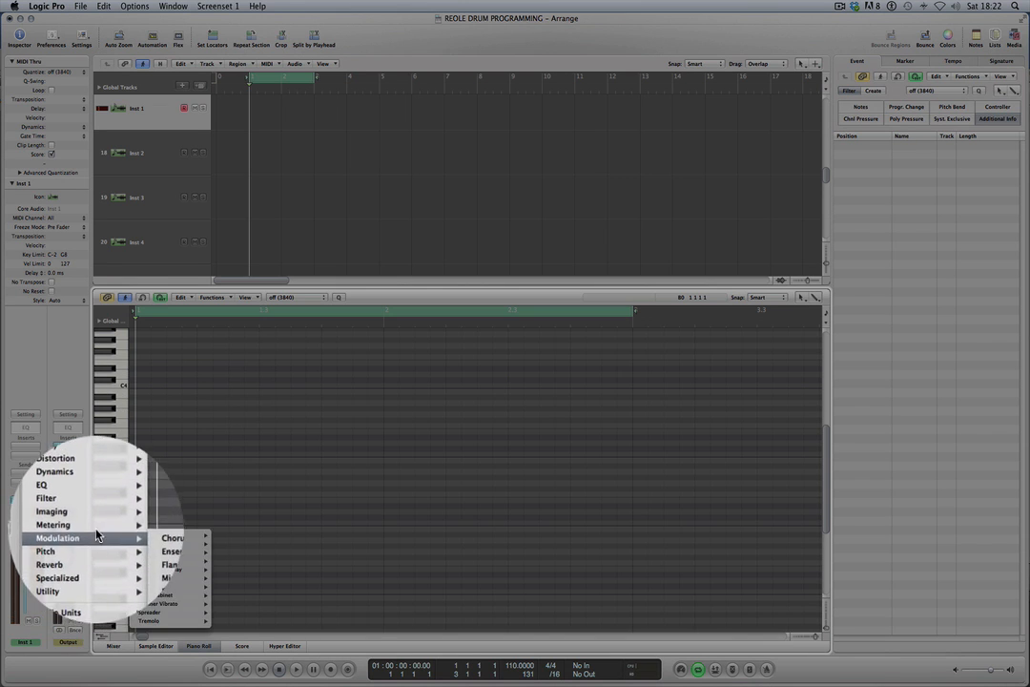
{"action": "mouse_move", "coordinate": [175, 550]}
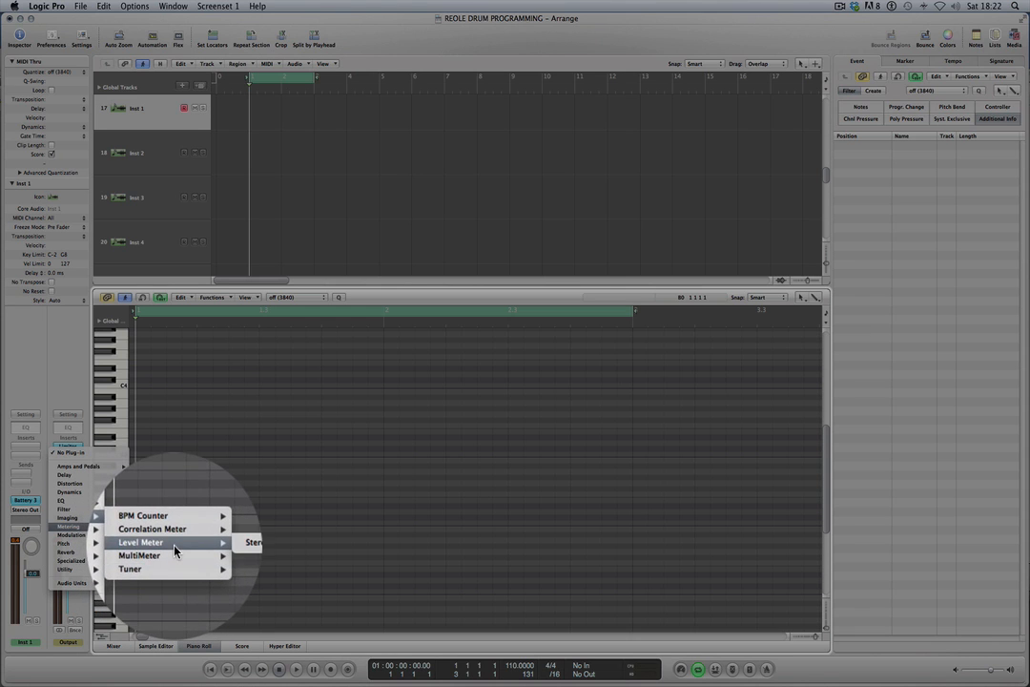
{"action": "left_click", "coordinate": [229, 543]}
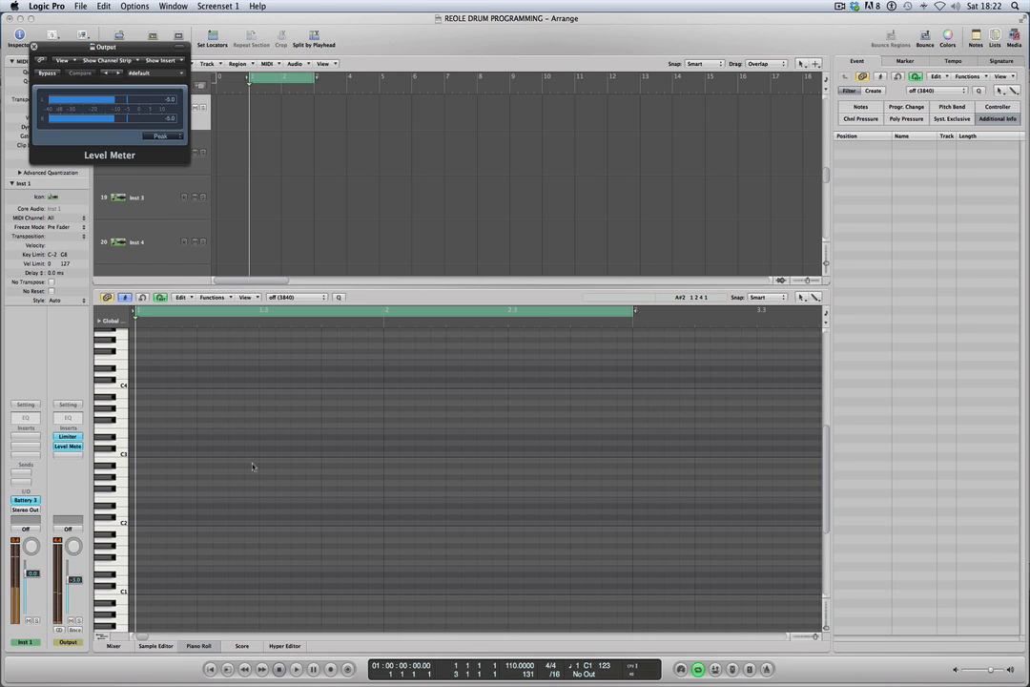
Raise the Limiter's output level to -2.0 dB and close the Limiter and Level Meter windows.
{"action": "left_click", "coordinate": [68, 436]}
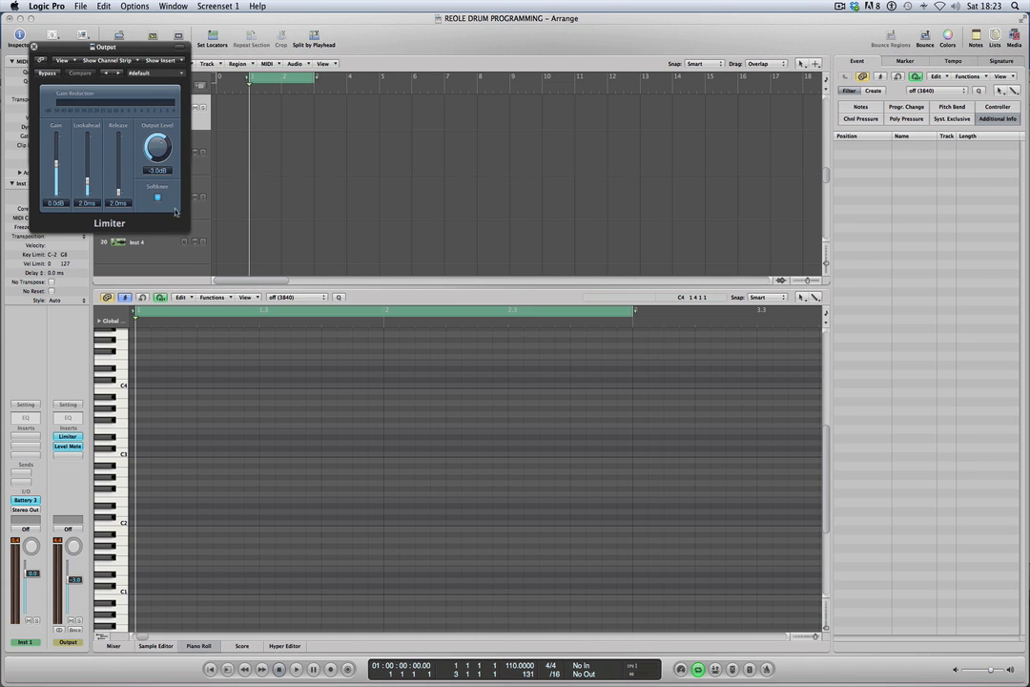
{"action": "left_click_drag", "start_coordinate": [158, 145], "coordinate": [157, 136]}
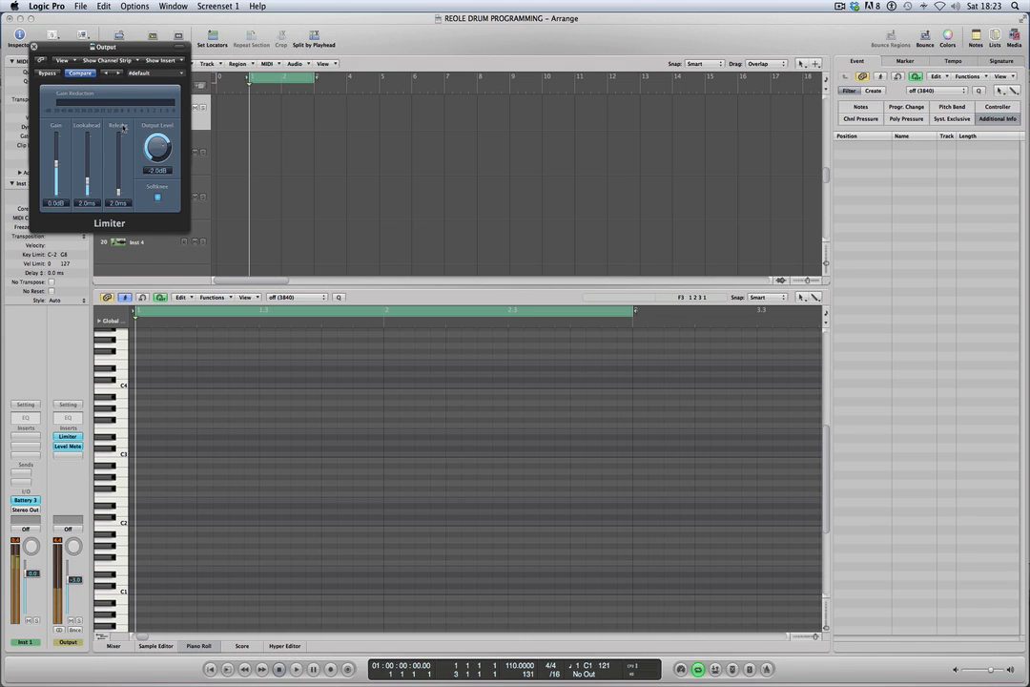
{"action": "left_click", "coordinate": [33, 46]}
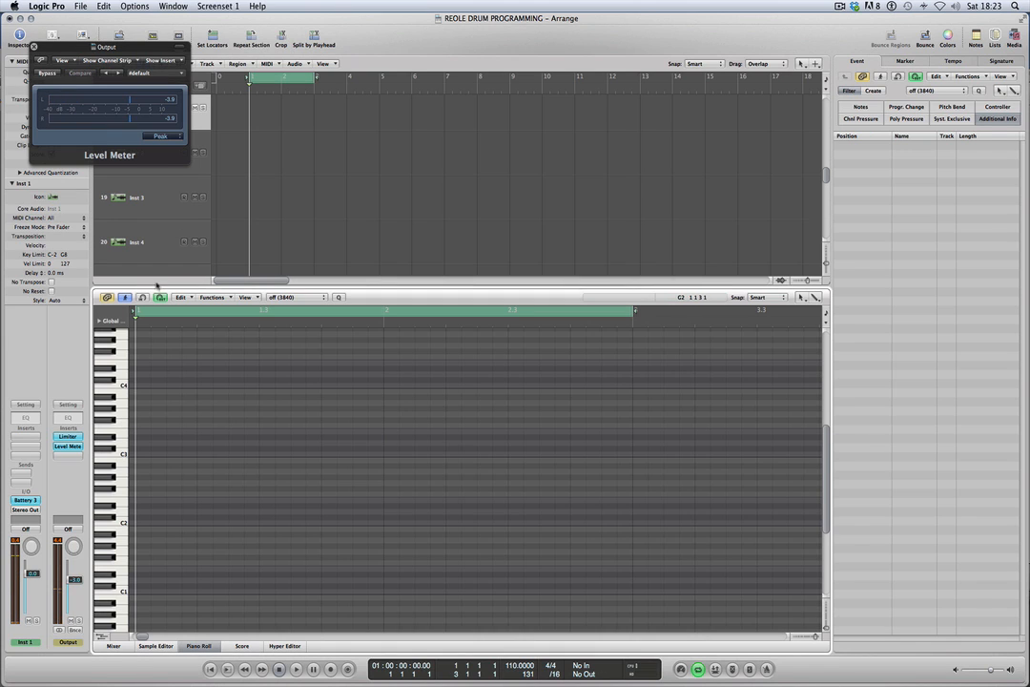
{"action": "left_click", "coordinate": [34, 45]}
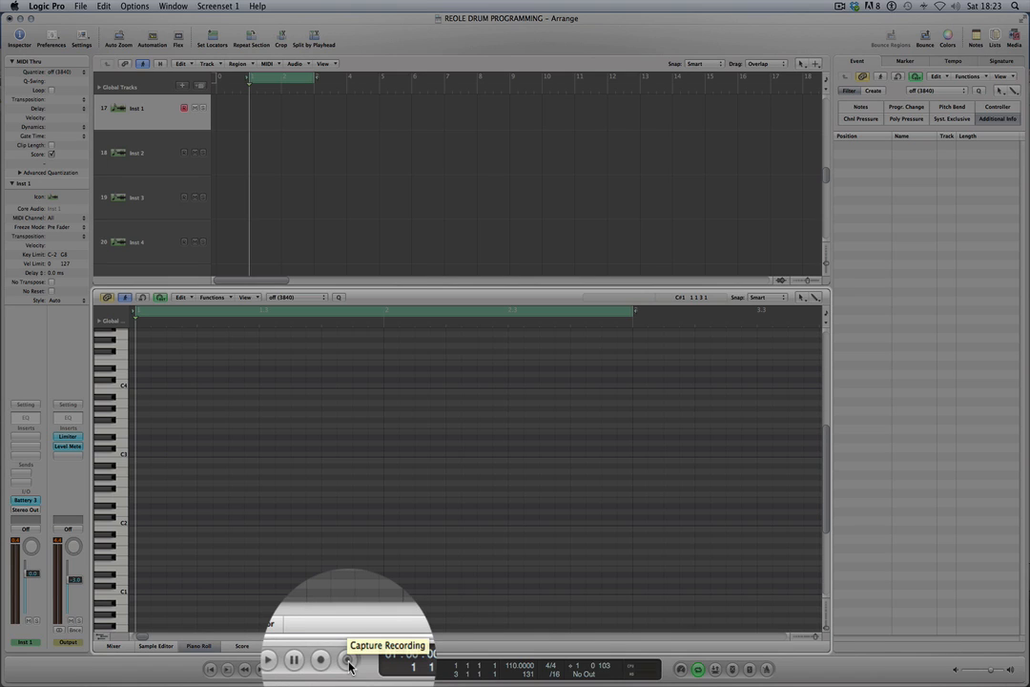
Switch Capture Recording off and back on in the transport bar customization and confirm.
{"action": "right_click", "coordinate": [369, 667]}
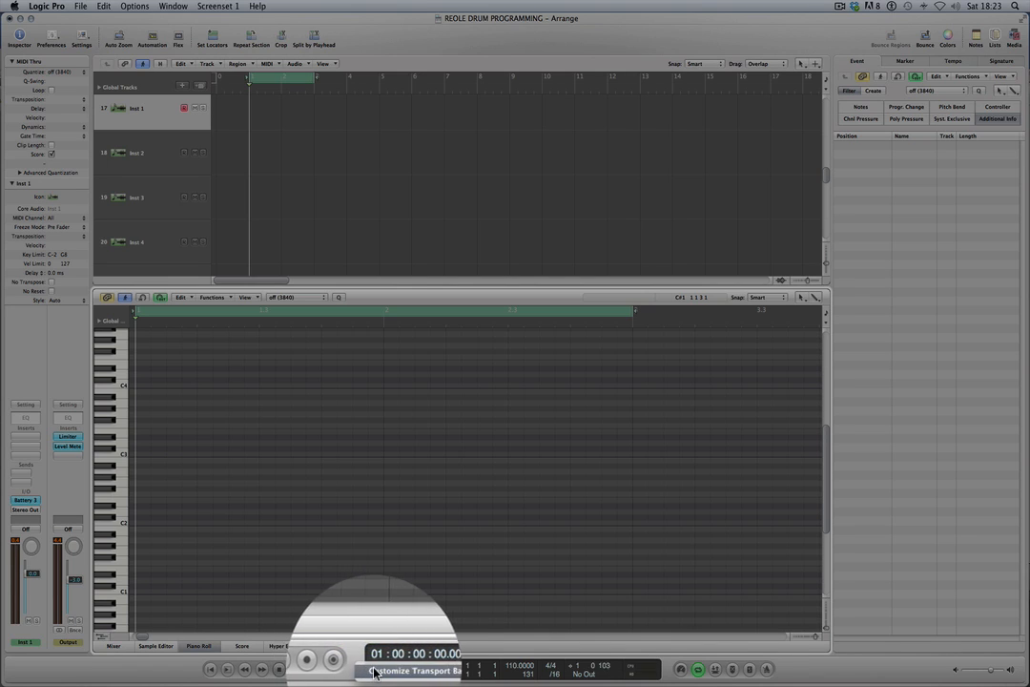
{"action": "left_click", "coordinate": [374, 670]}
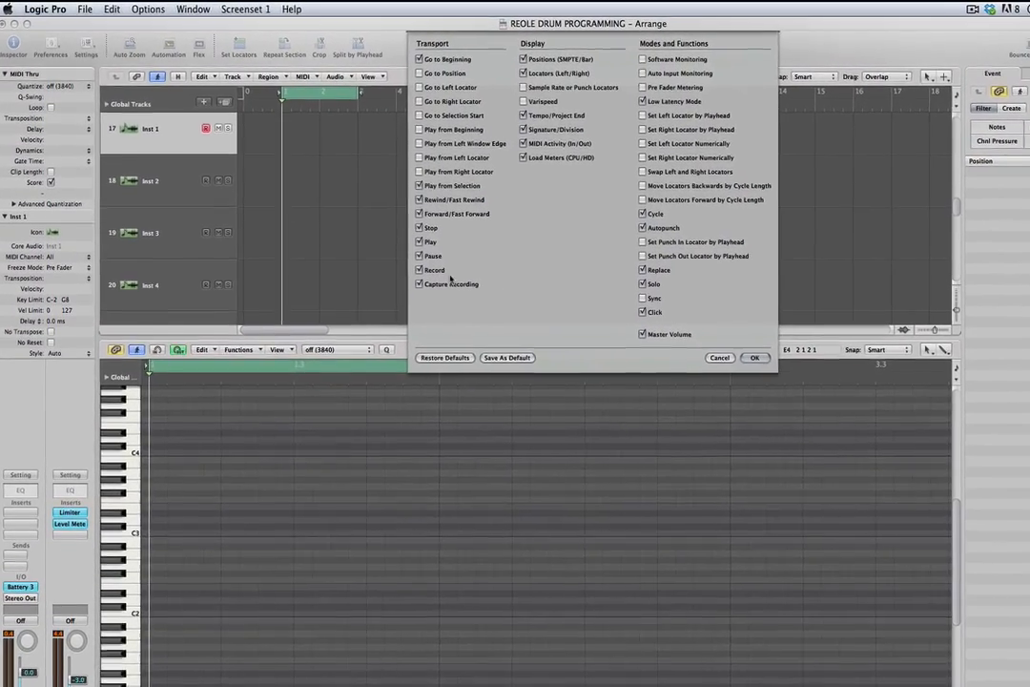
{"action": "left_click", "coordinate": [418, 283]}
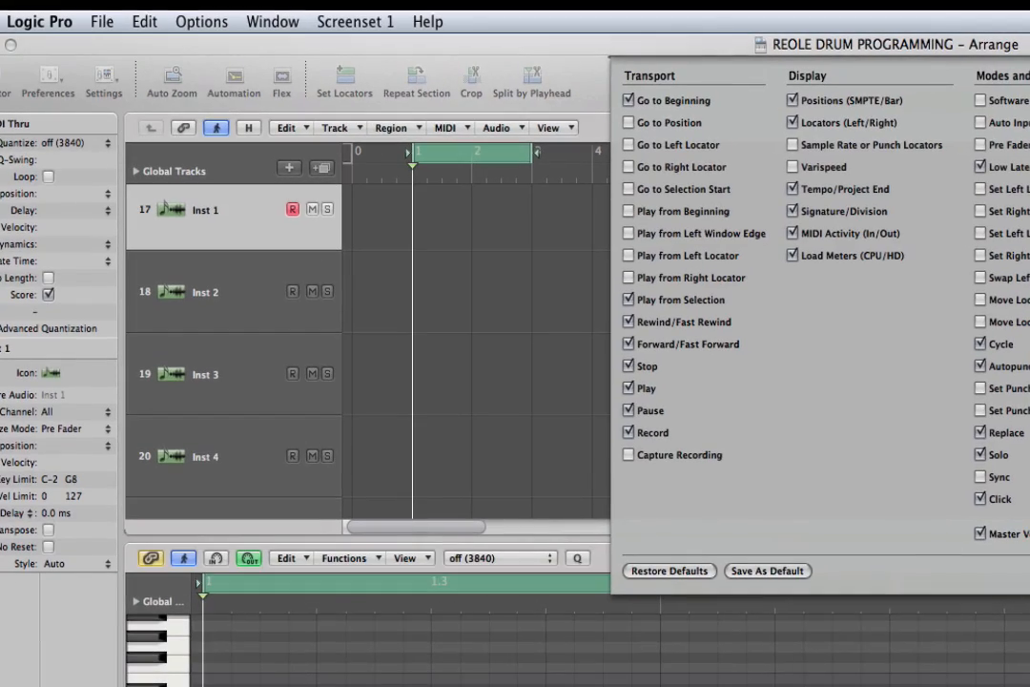
{"action": "left_click", "coordinate": [629, 455]}
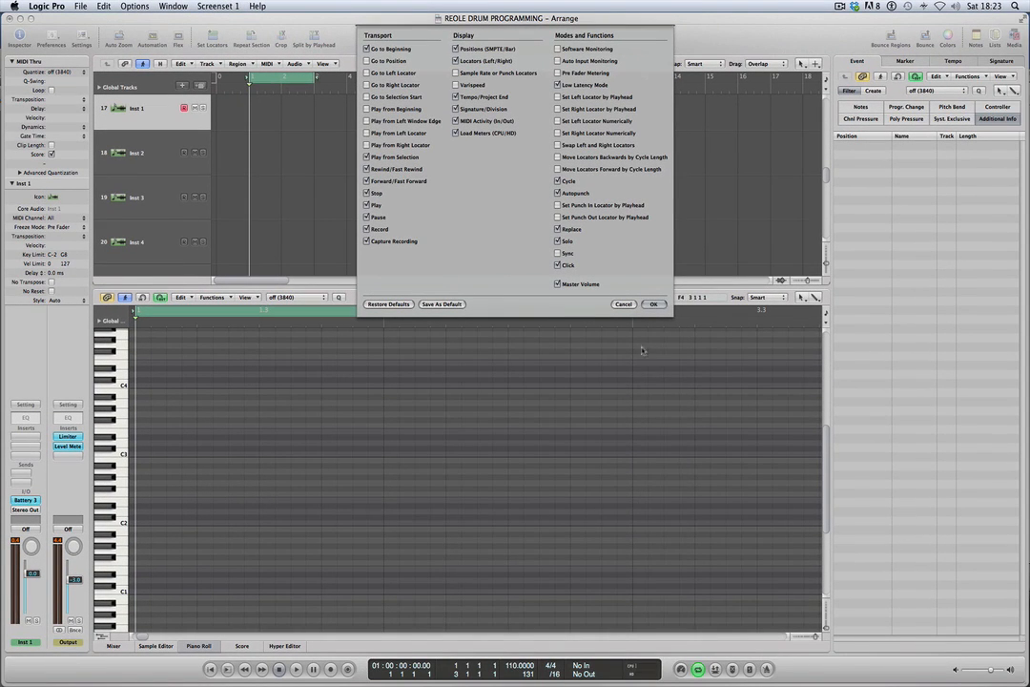
{"action": "left_click", "coordinate": [655, 304]}
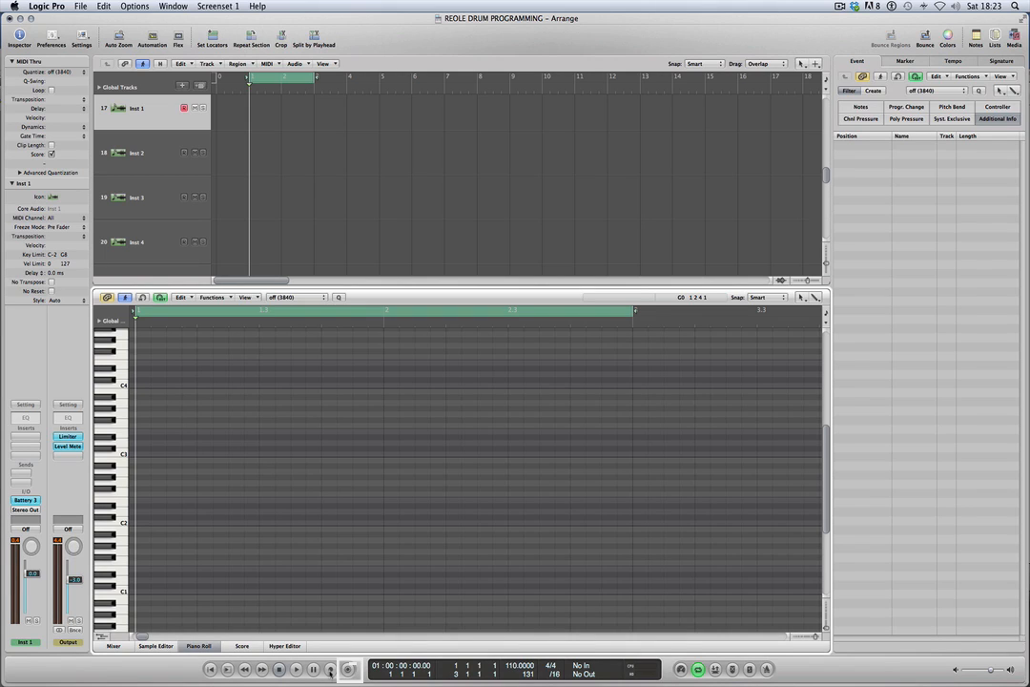
Record a two-bar C1 drum pattern on Inst 1 within the cycle range and select all recorded notes.
{"action": "left_click", "coordinate": [330, 669]}
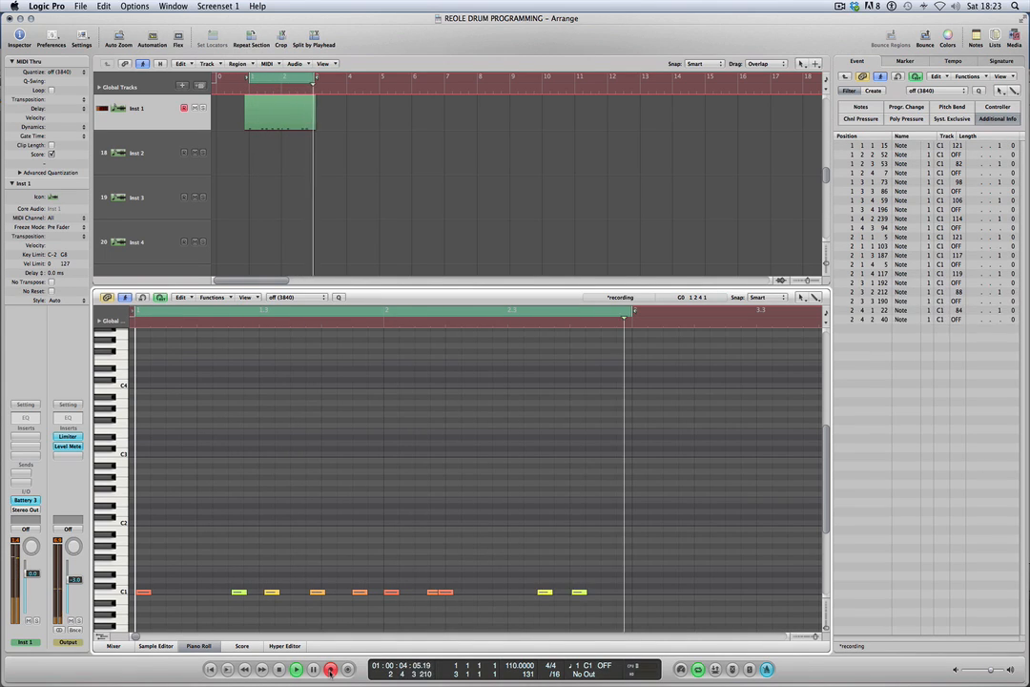
{"action": "left_click", "coordinate": [277, 668]}
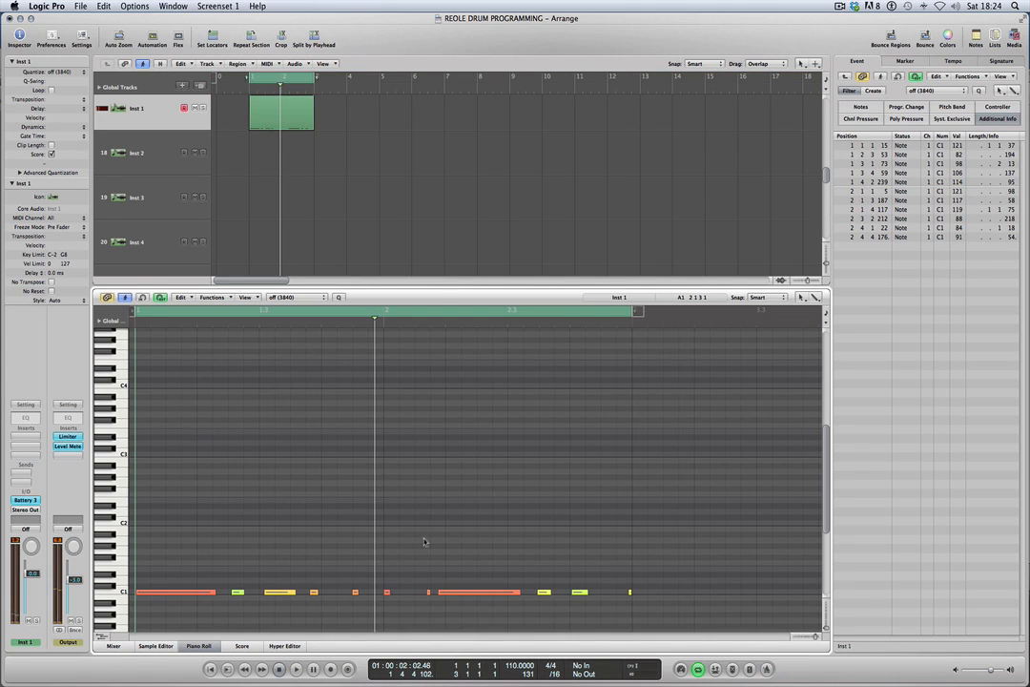
{"action": "left_click_drag", "start_coordinate": [137, 604], "coordinate": [682, 575]}
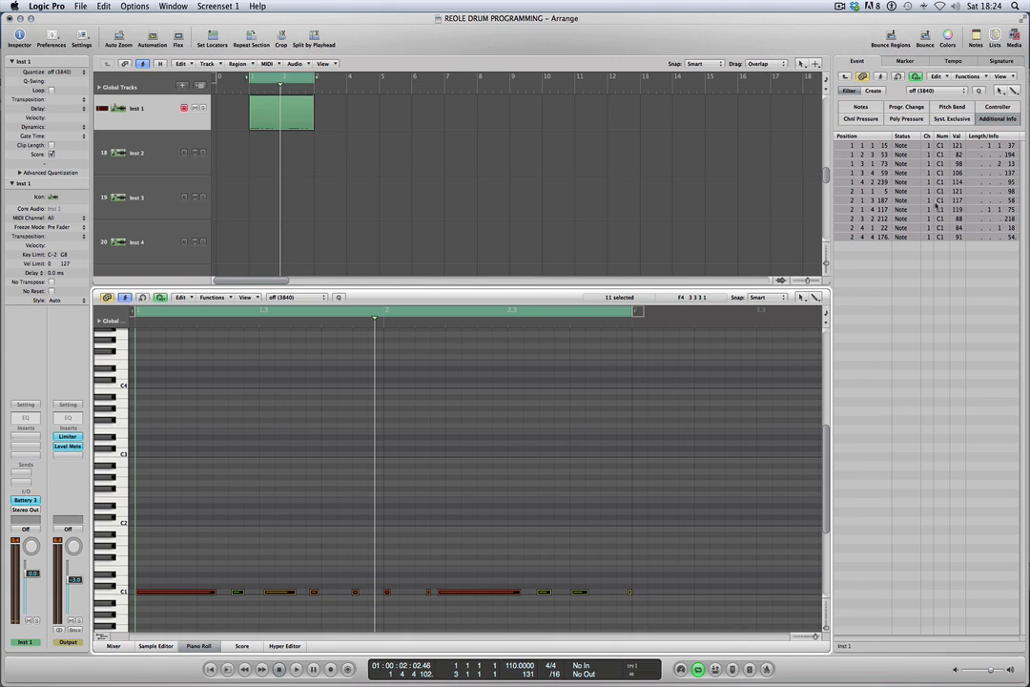
Move the first C1 note to position 1 1 1 1 and shorten it to a length of 197 ticks.
{"action": "left_click", "coordinate": [204, 592]}
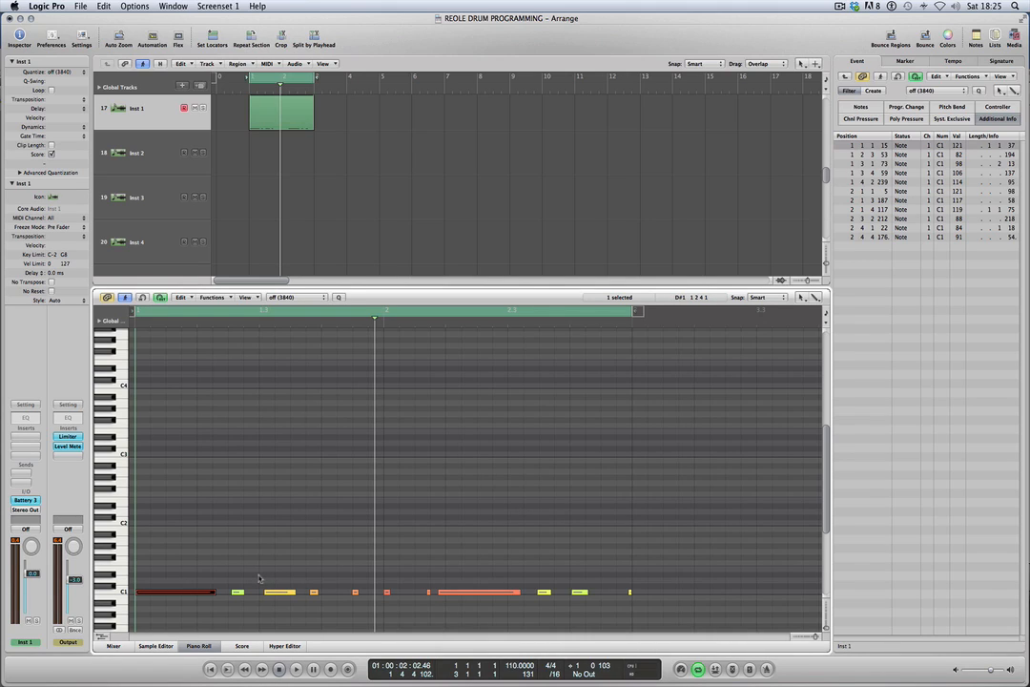
{"action": "left_click", "coordinate": [199, 593]}
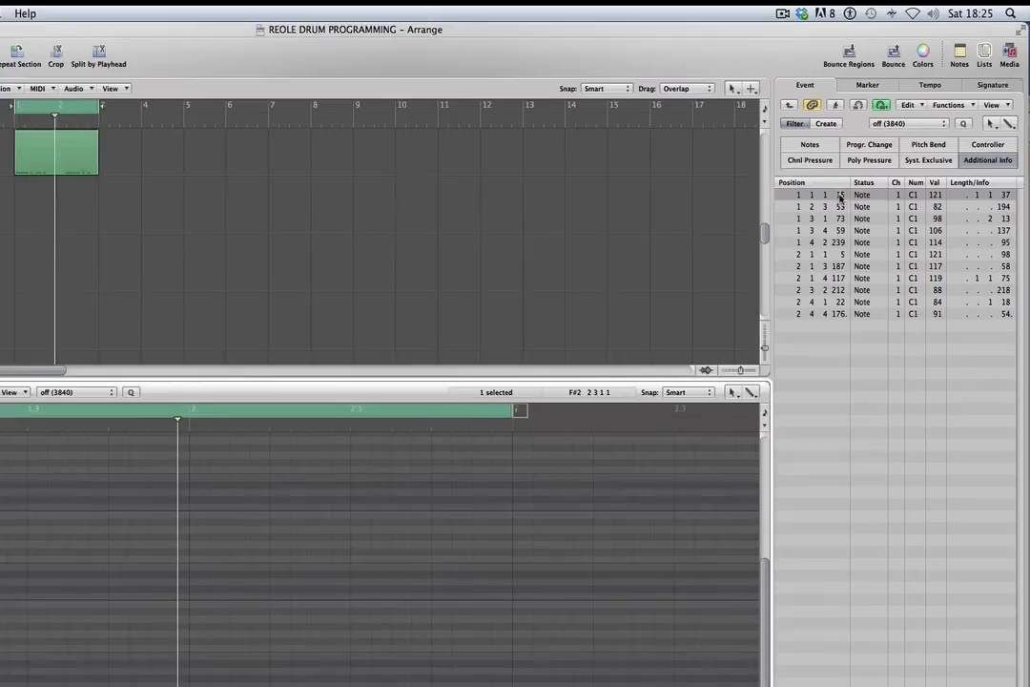
{"action": "left_click_drag", "start_coordinate": [840, 197], "coordinate": [794, 272]}
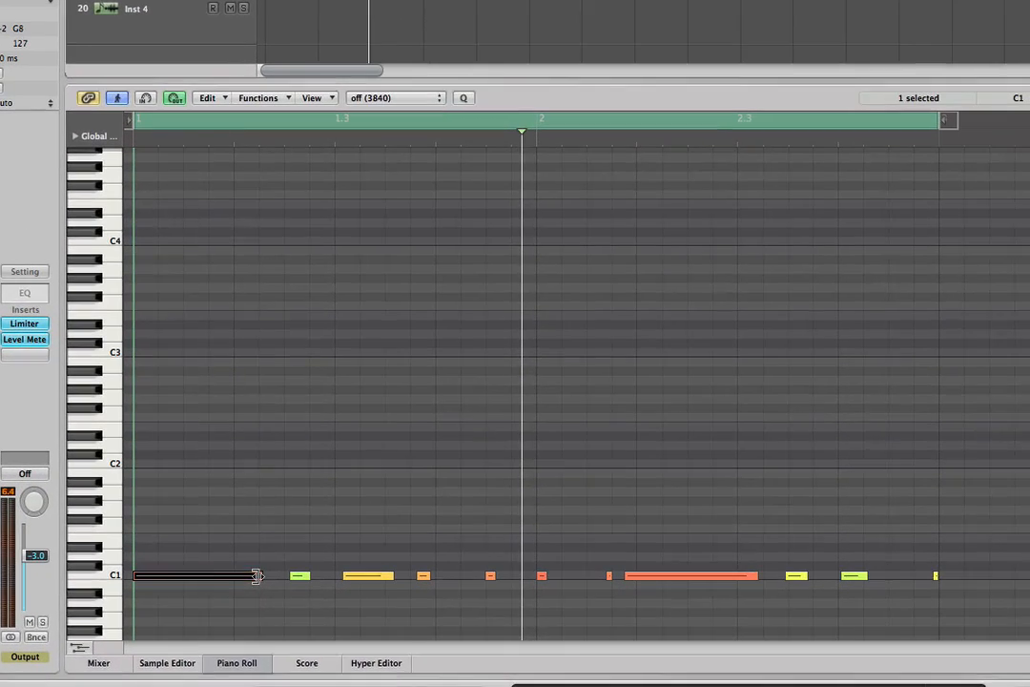
{"action": "left_click_drag", "start_coordinate": [210, 591], "coordinate": [153, 576]}
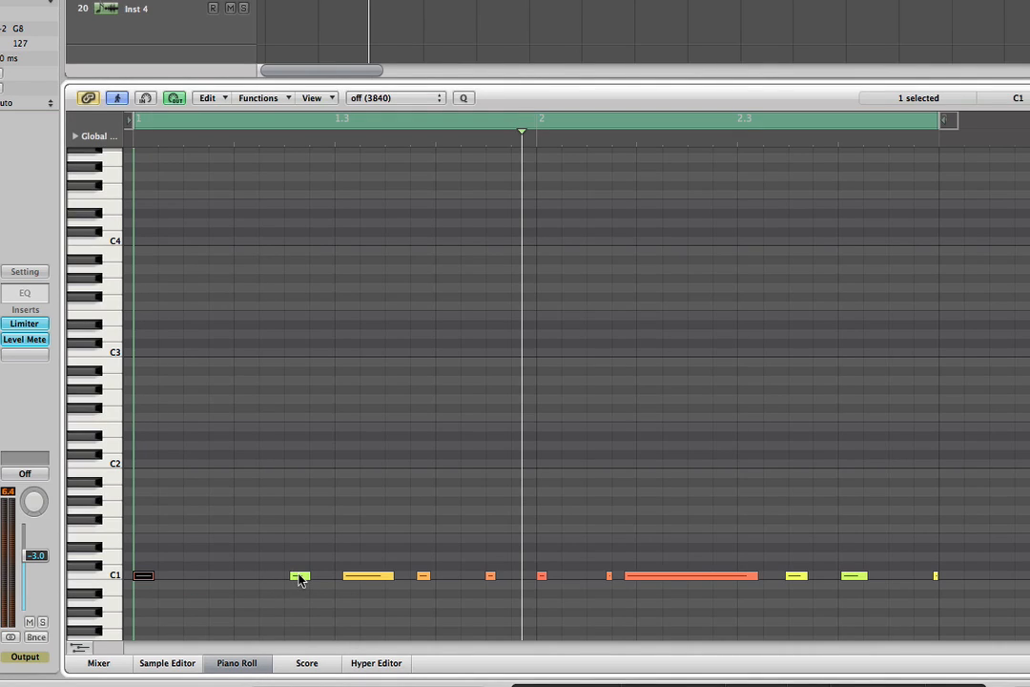
Move the second C1 note earlier to position 1 1 4 236.
{"action": "left_click", "coordinate": [300, 576]}
{"action": "left_click_drag", "start_coordinate": [299, 578], "coordinate": [245, 577]}
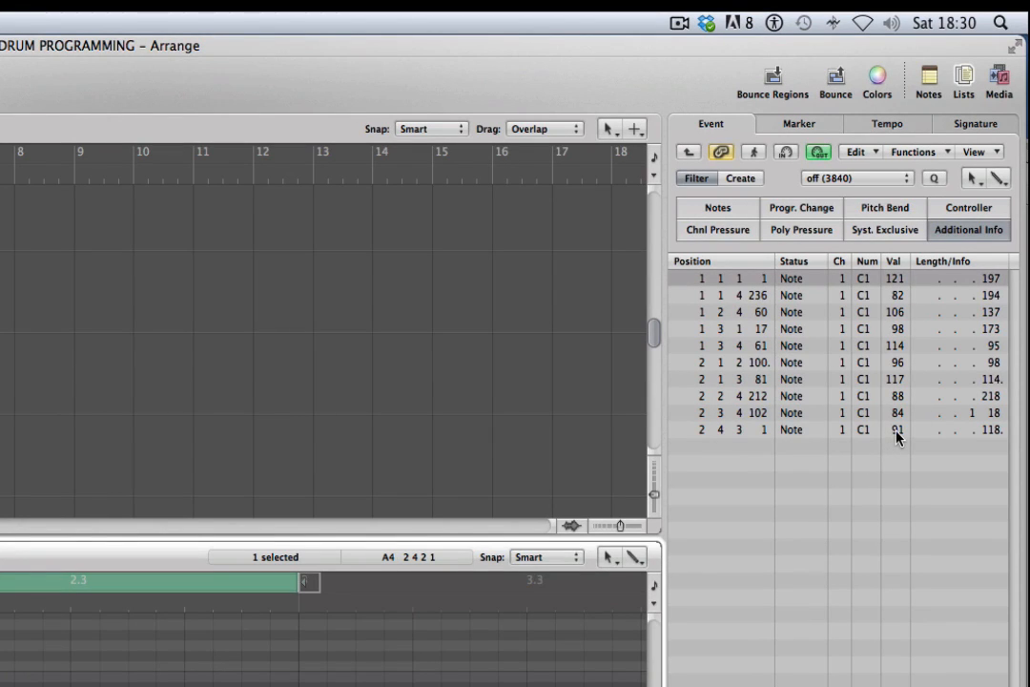
Set the velocities of the last four notes, working back from the final one, to 115, 94, 81 and 114.
{"action": "left_click", "coordinate": [897, 429]}
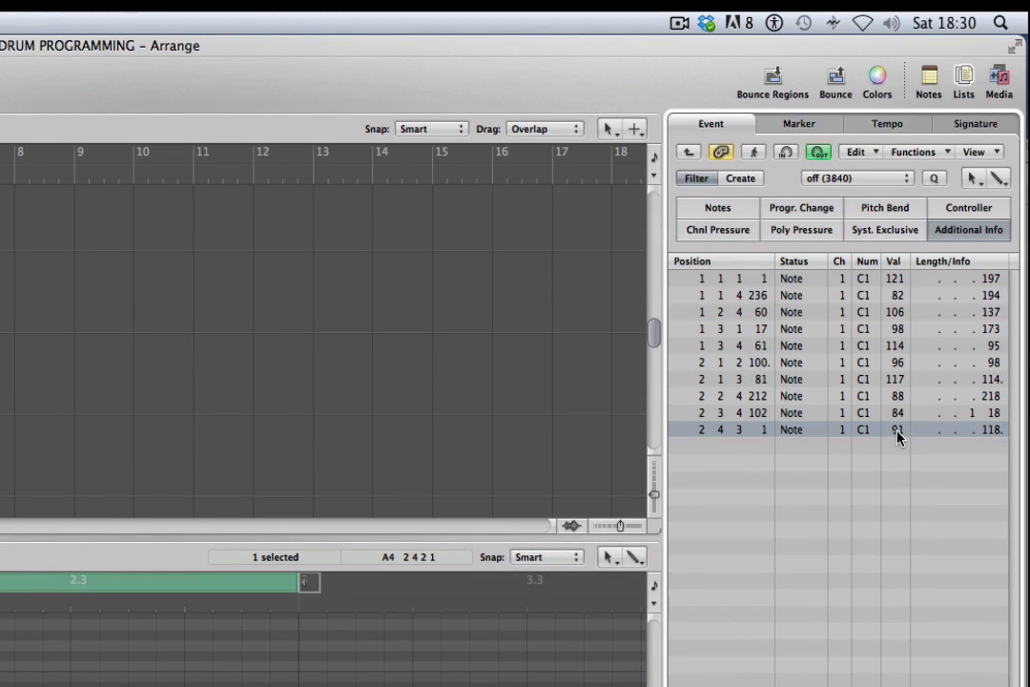
{"action": "left_click_drag", "start_coordinate": [898, 432], "coordinate": [898, 417]}
{"action": "left_click", "coordinate": [896, 416]}
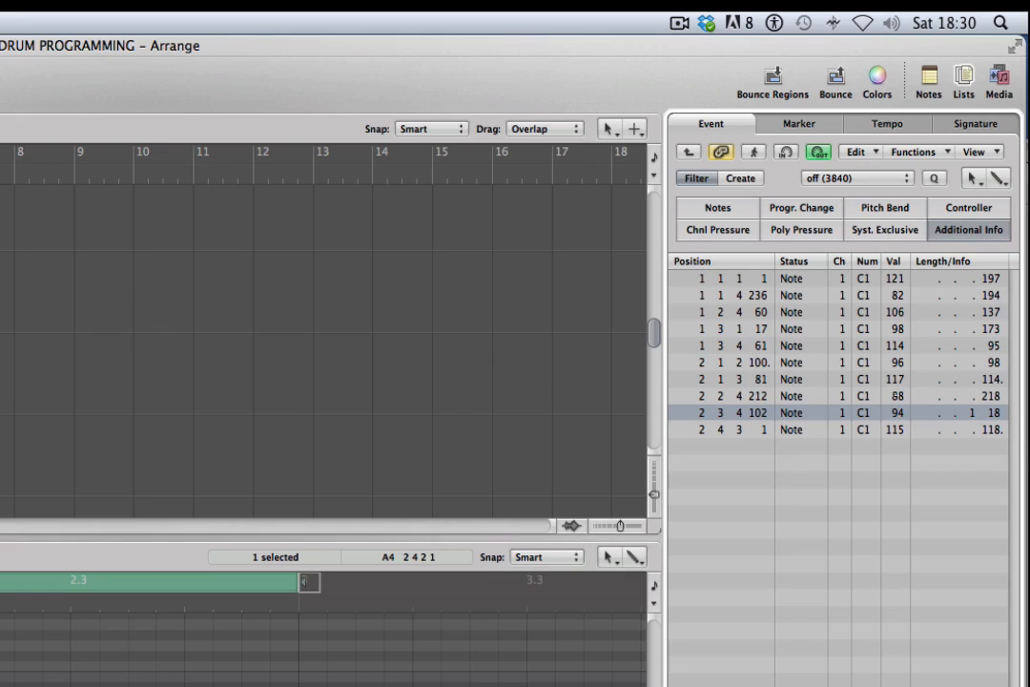
{"action": "left_click", "coordinate": [896, 399]}
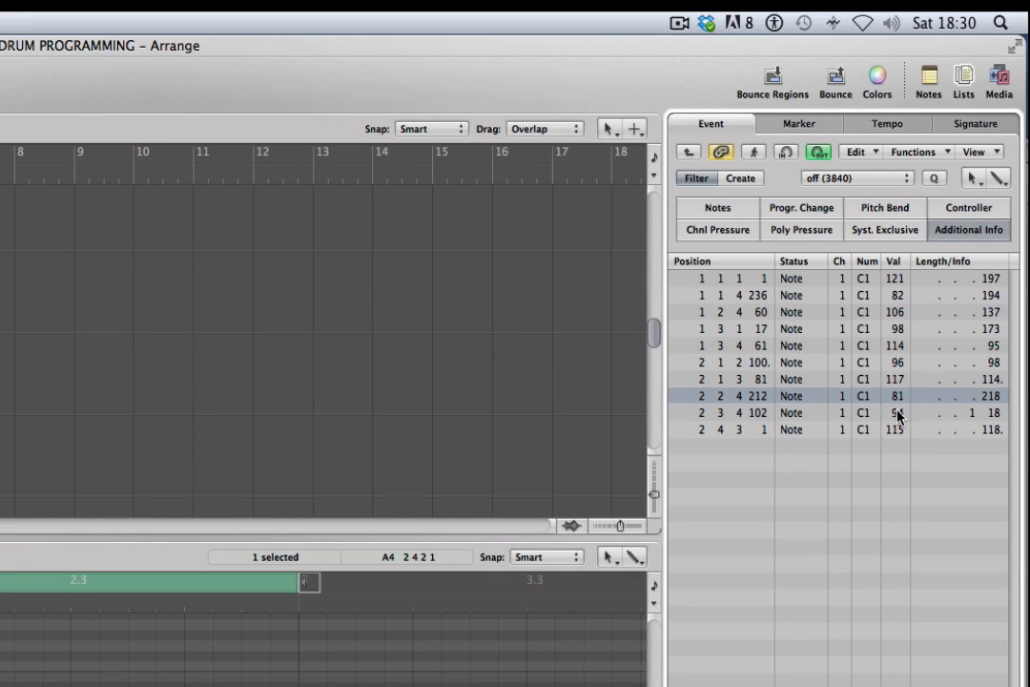
{"action": "left_click", "coordinate": [896, 381]}
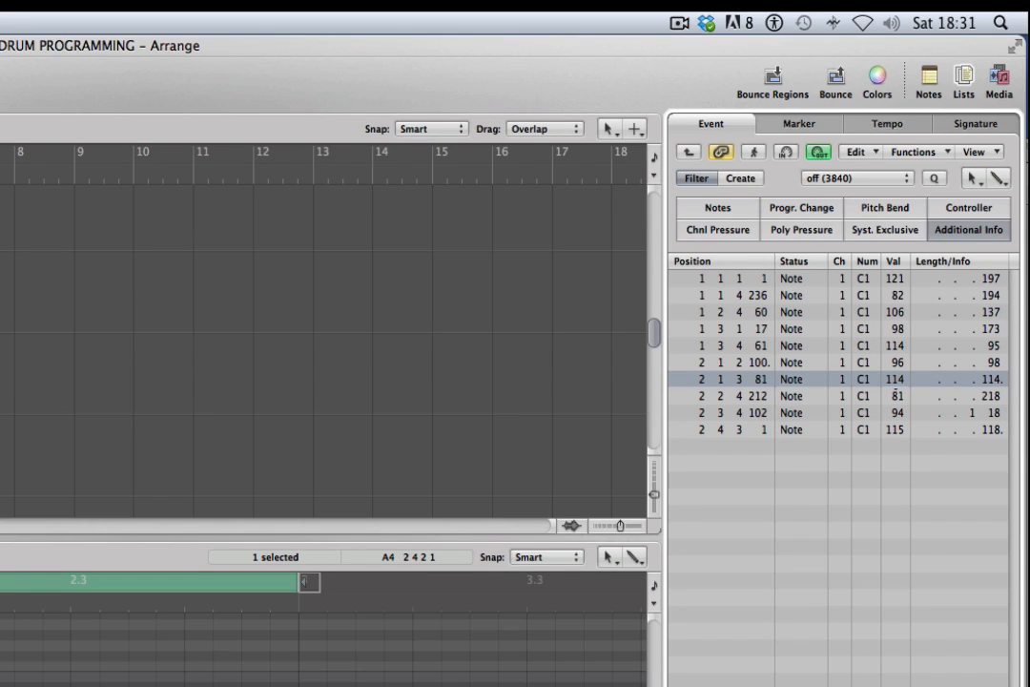
Set the velocities of the sixth, fifth, fourth and third notes to 95, 116, 112 and 89 respectively.
{"action": "left_click", "coordinate": [896, 364]}
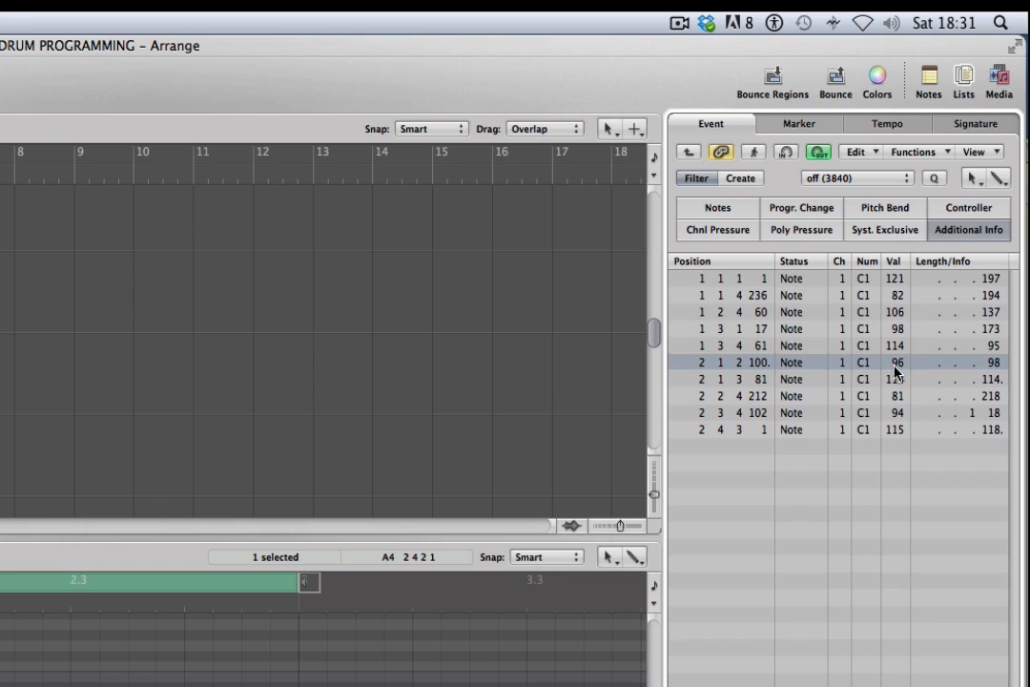
{"action": "left_click", "coordinate": [897, 348]}
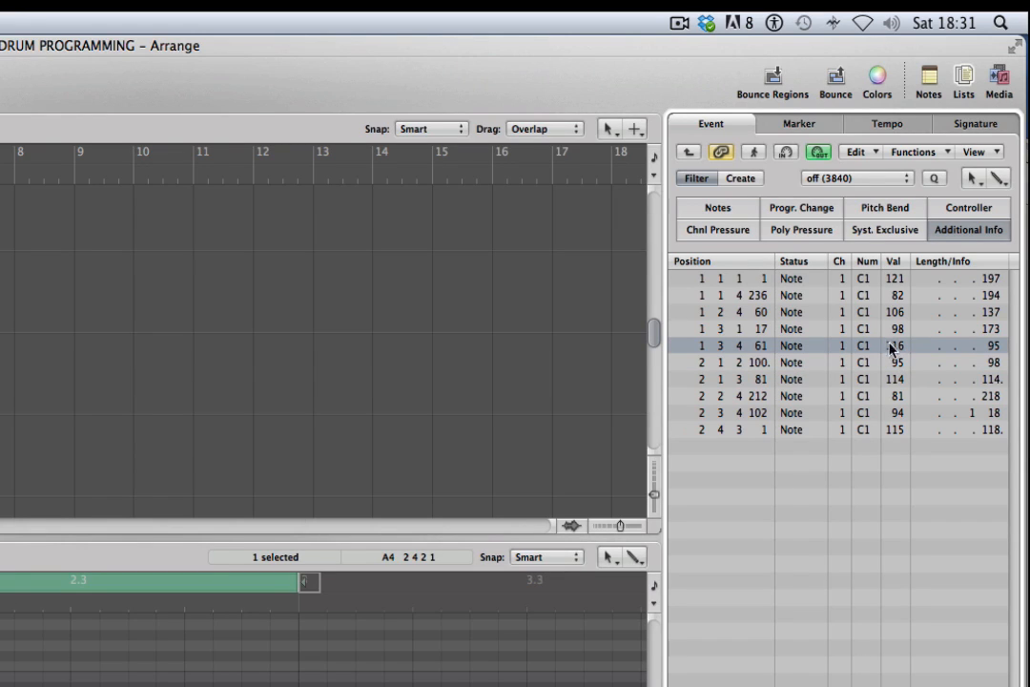
{"action": "left_click", "coordinate": [896, 331]}
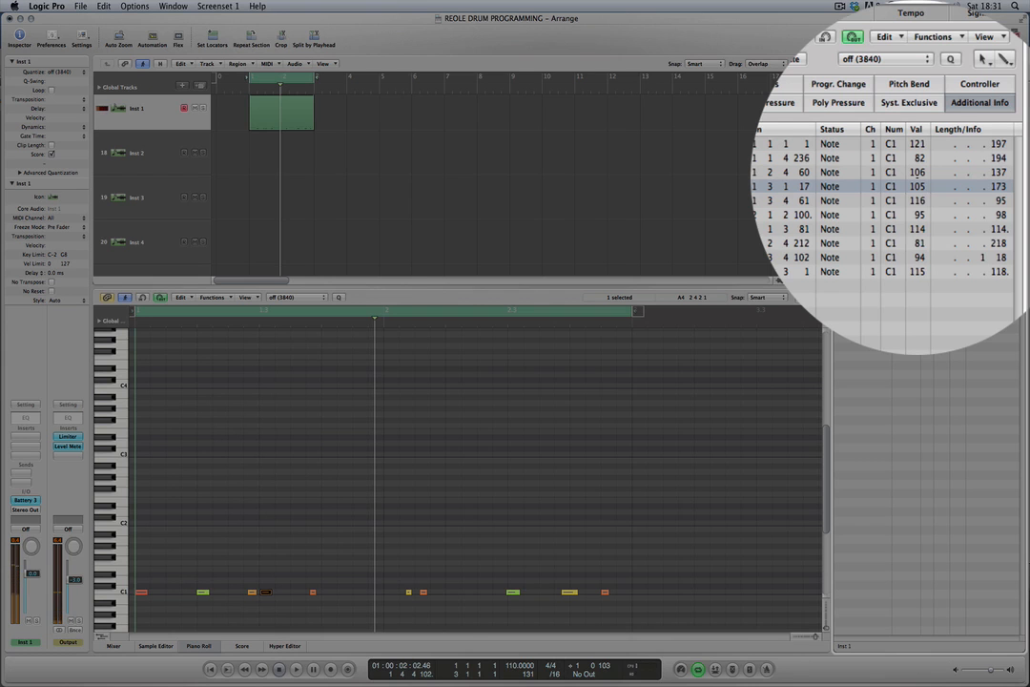
{"action": "left_click_drag", "start_coordinate": [917, 176], "coordinate": [917, 181]}
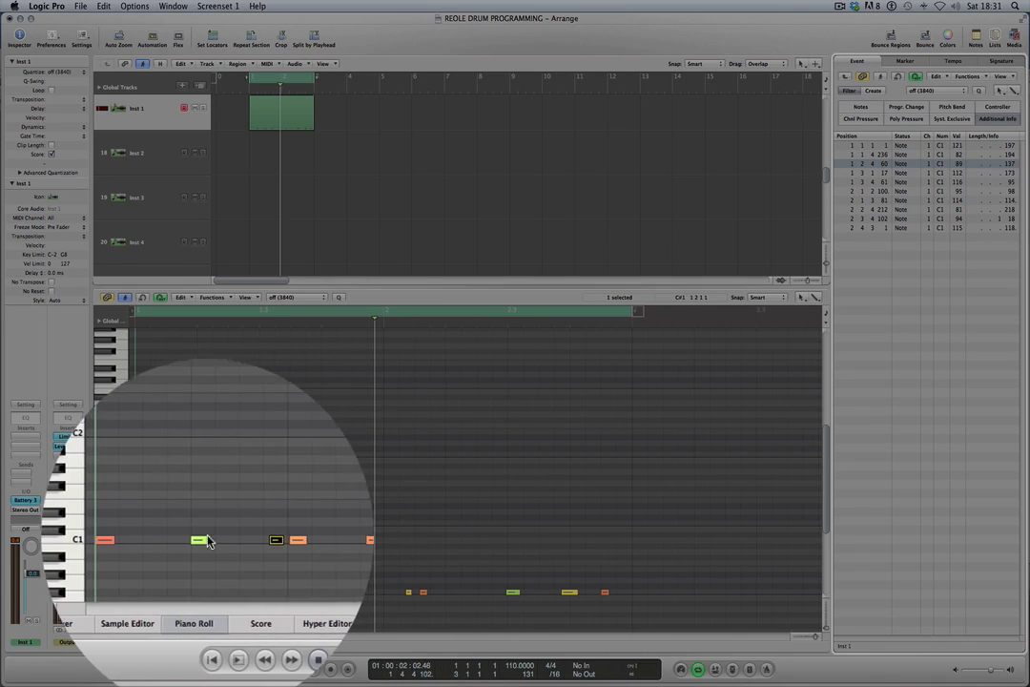
Play the pattern in the cycle and set the velocity of the second note, at 1 1 4 236, to 78.
{"action": "left_click", "coordinate": [202, 592]}
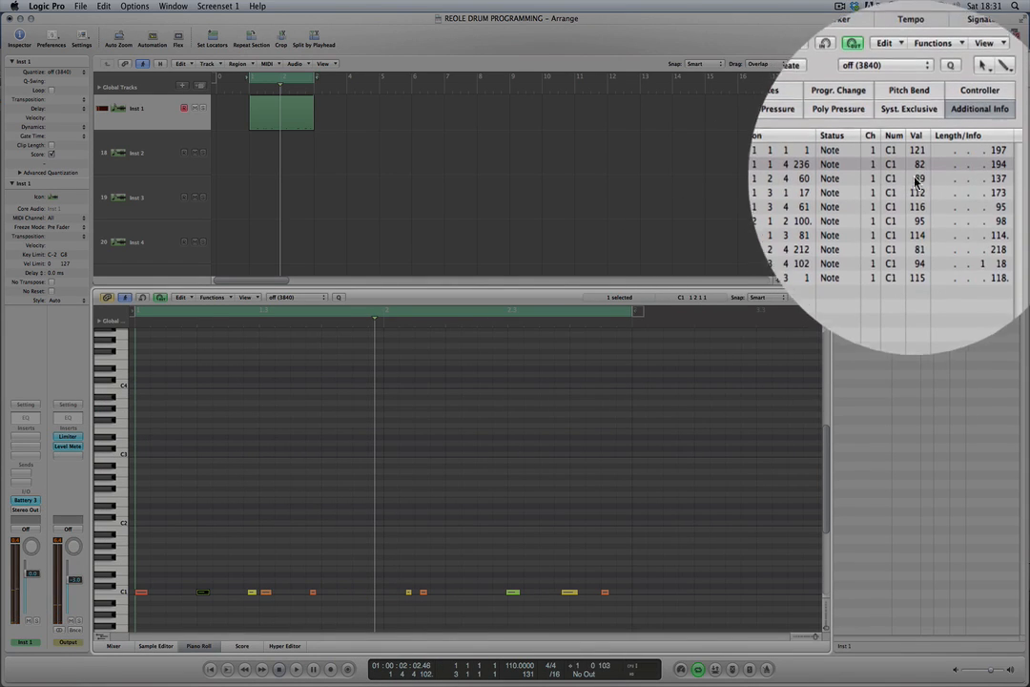
{"action": "key", "text": "space"}
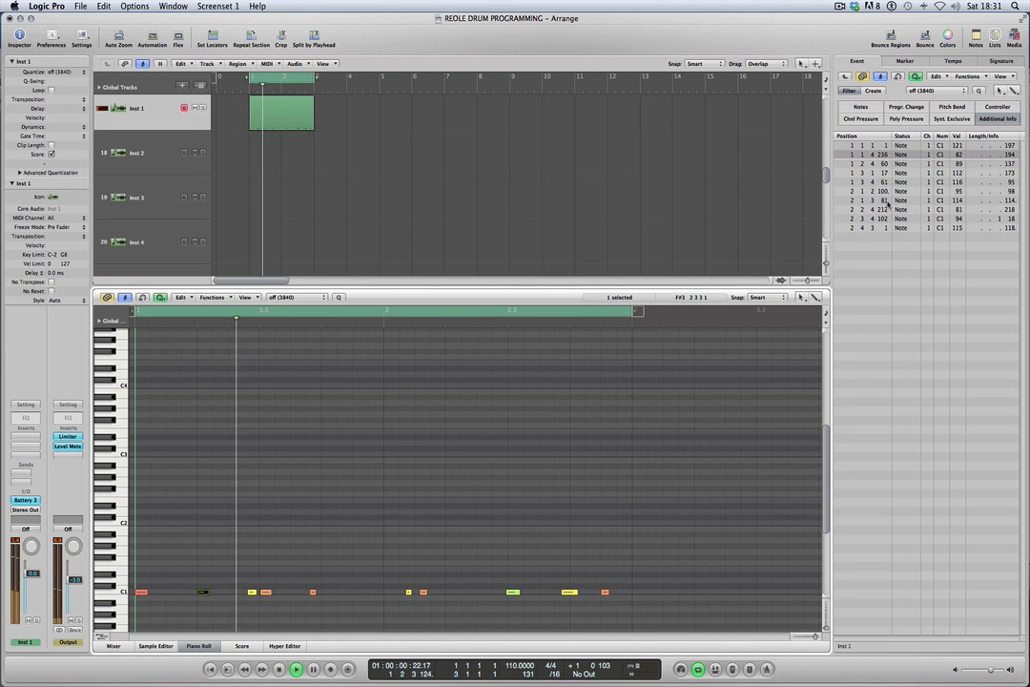
{"action": "left_click_drag", "start_coordinate": [957, 156], "coordinate": [958, 161]}
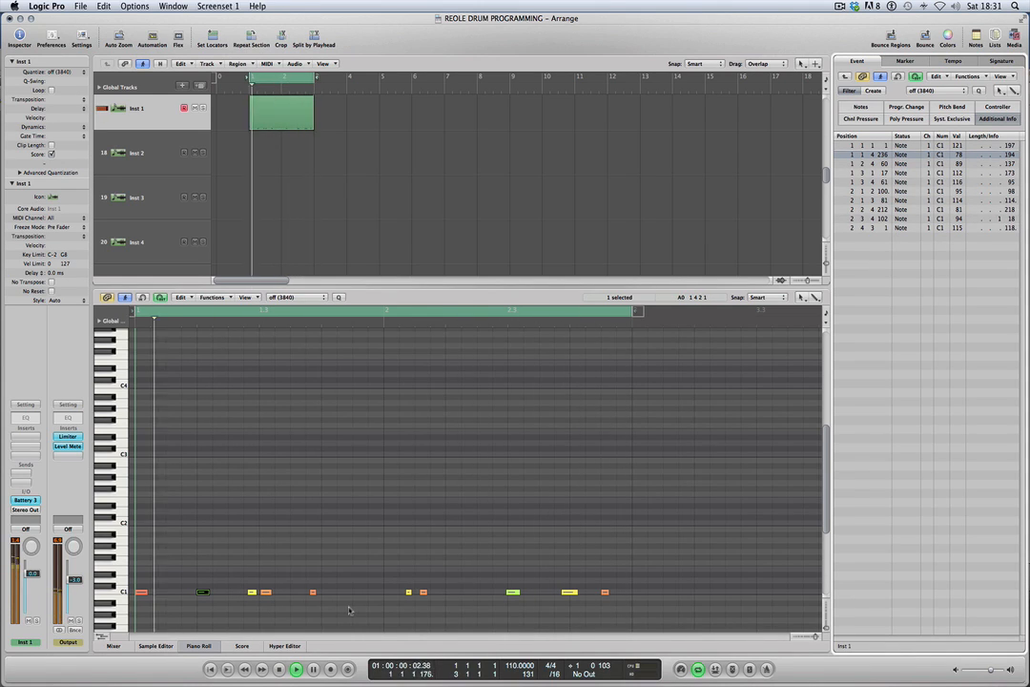
Shift the sixth note, the second bar's first hit, earlier to position 2 1 2 72.
{"action": "left_click", "coordinate": [409, 593]}
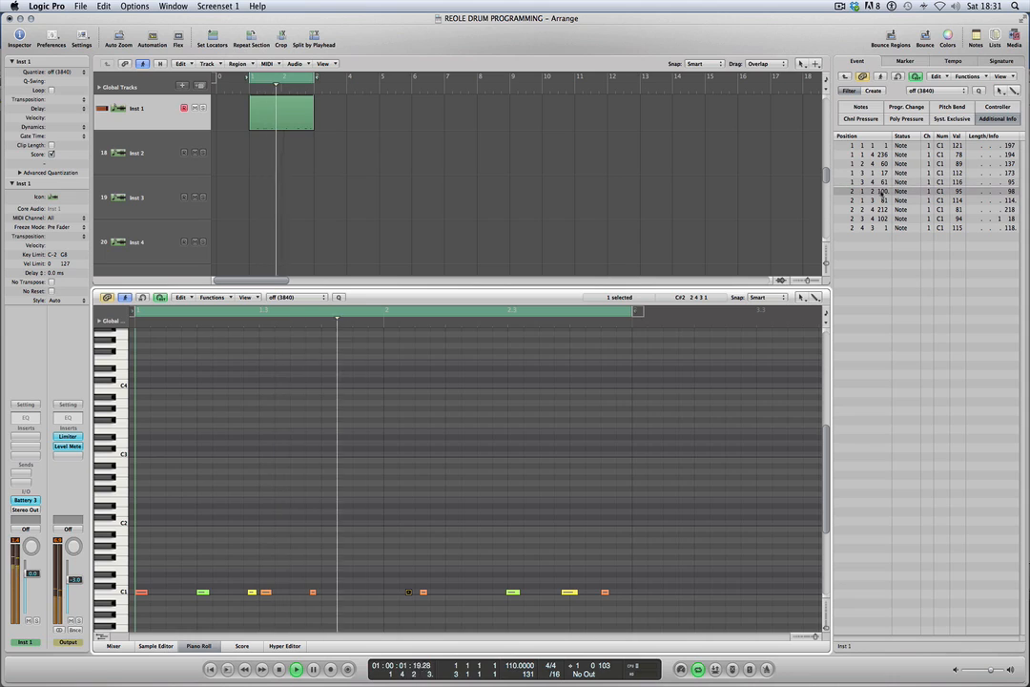
{"action": "left_click_drag", "start_coordinate": [884, 194], "coordinate": [874, 229]}
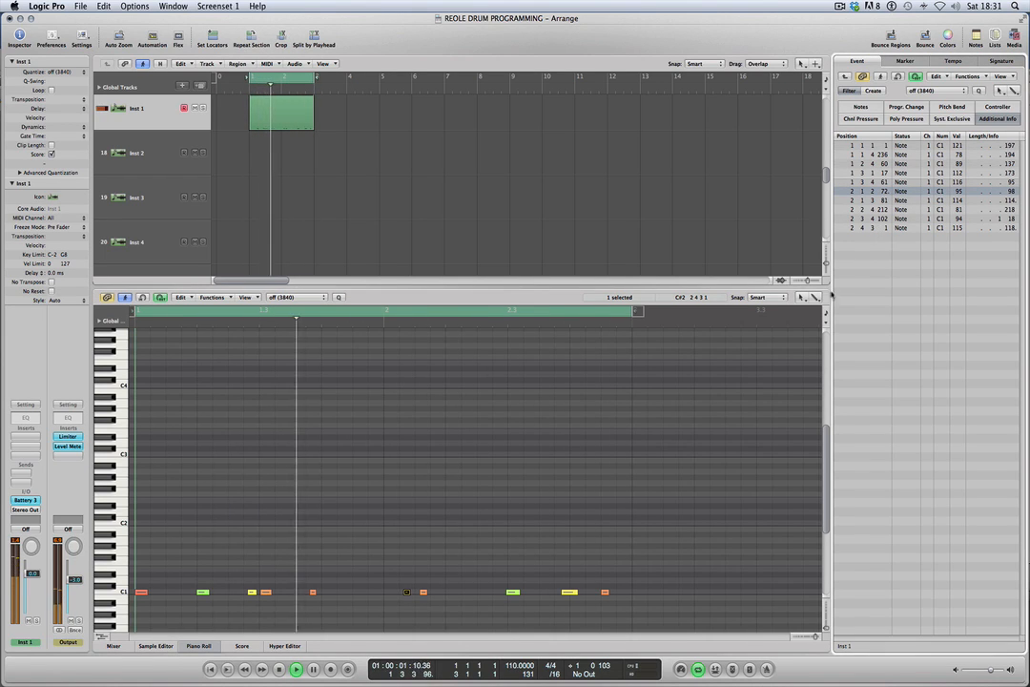
Set the seventh note's velocity to 110, shift it earlier to position 2 1 3 14 and play the cycle.
{"action": "left_click", "coordinate": [423, 592]}
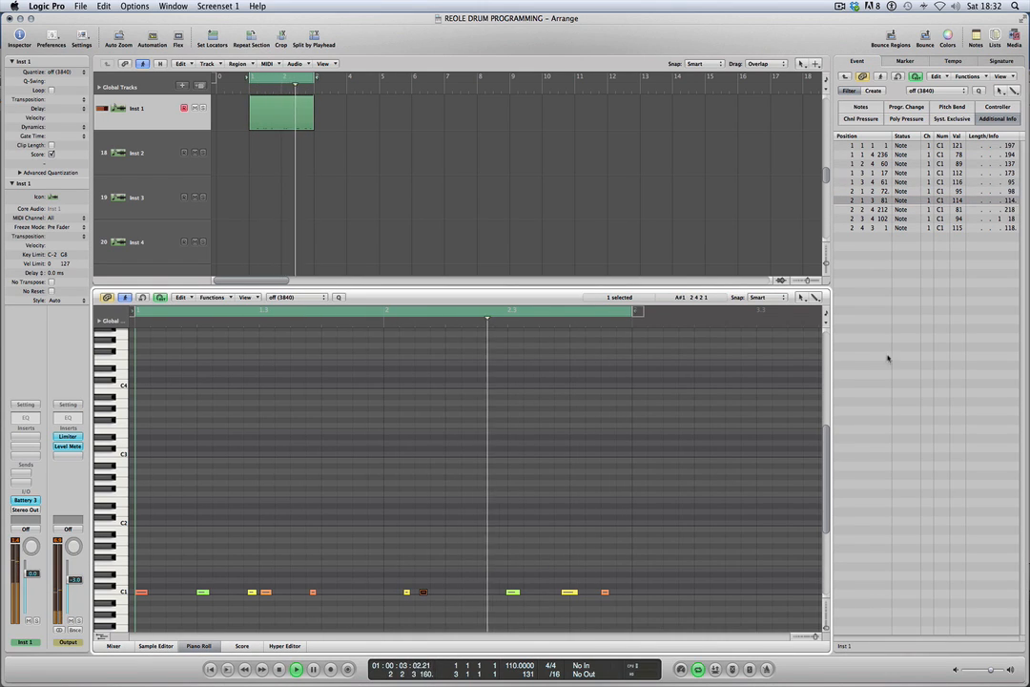
{"action": "mouse_move", "coordinate": [957, 201]}
{"action": "left_mouse_down"}
{"action": "mouse_move", "coordinate": [938, 300]}
{"action": "mouse_move", "coordinate": [946, 209]}
{"action": "left_mouse_up"}
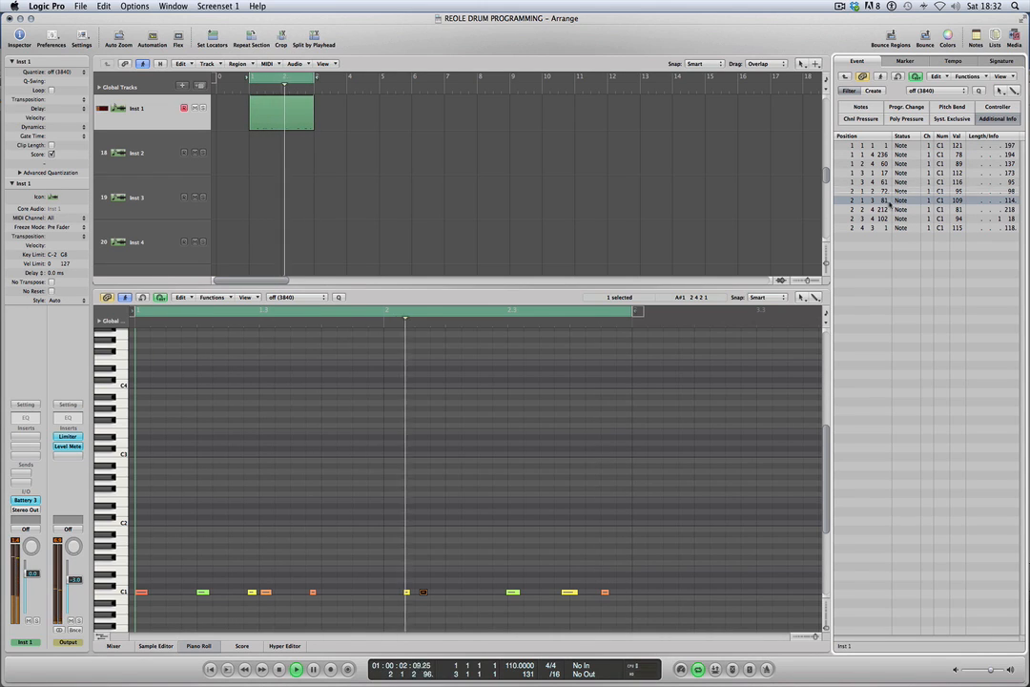
{"action": "left_click_drag", "start_coordinate": [889, 202], "coordinate": [878, 280]}
{"action": "key", "text": "space"}
{"action": "key", "text": "space"}
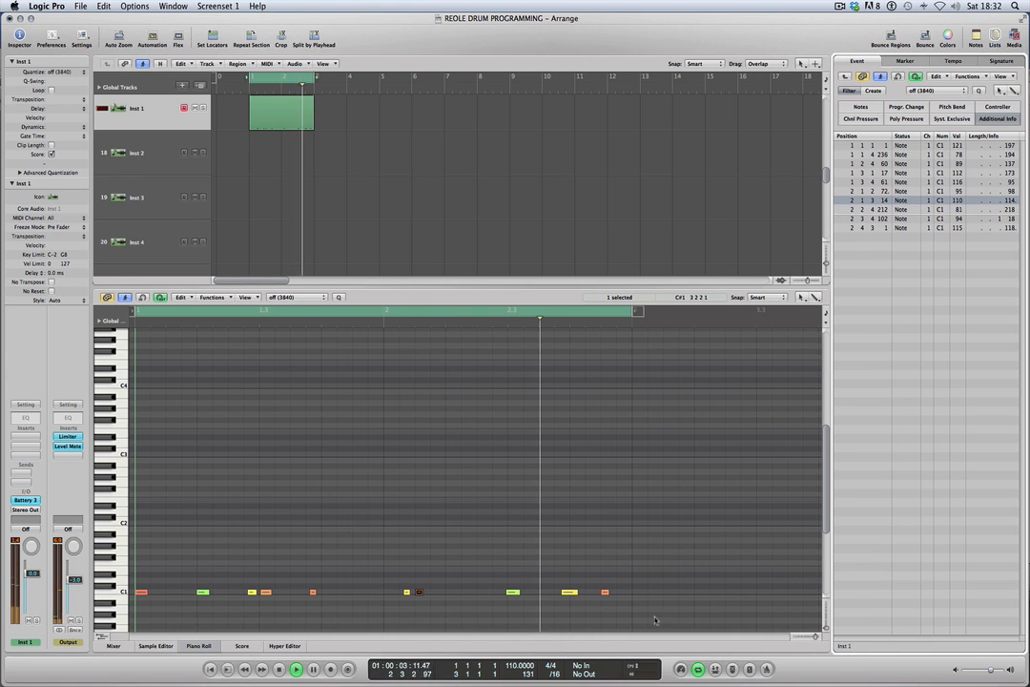
Copy the last C1 note to C#1 as backbeats at 1 2 1 22, 1 4 1 21, 2 2 1 9 and 2 4 1 5.
{"action": "left_click", "coordinate": [605, 593]}
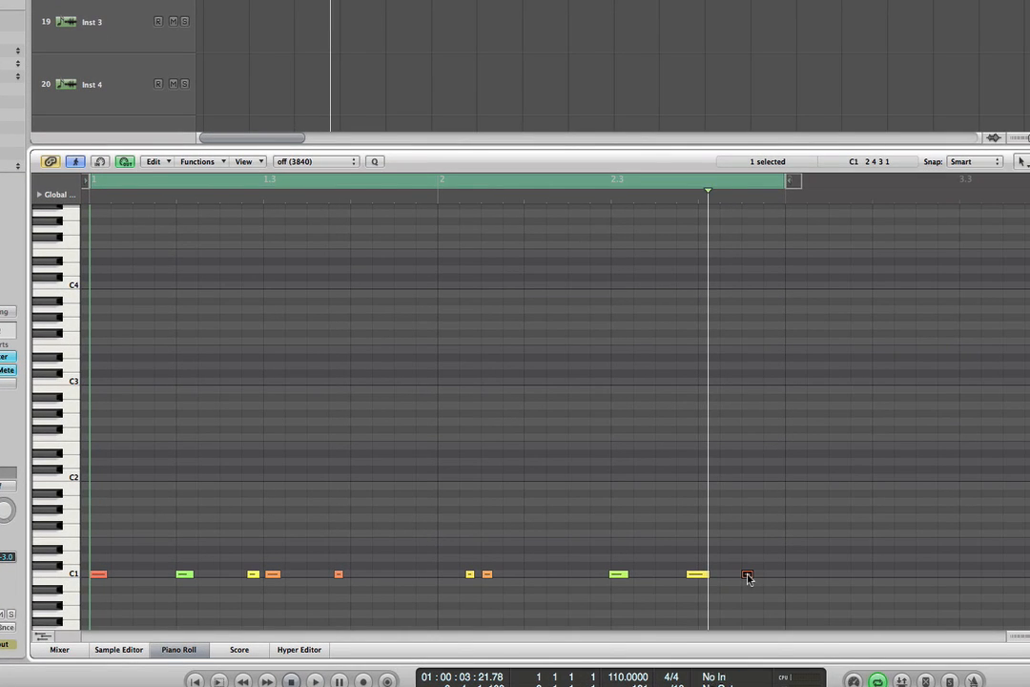
{"action": "left_click_drag", "start_coordinate": [726, 566], "coordinate": [184, 571]}
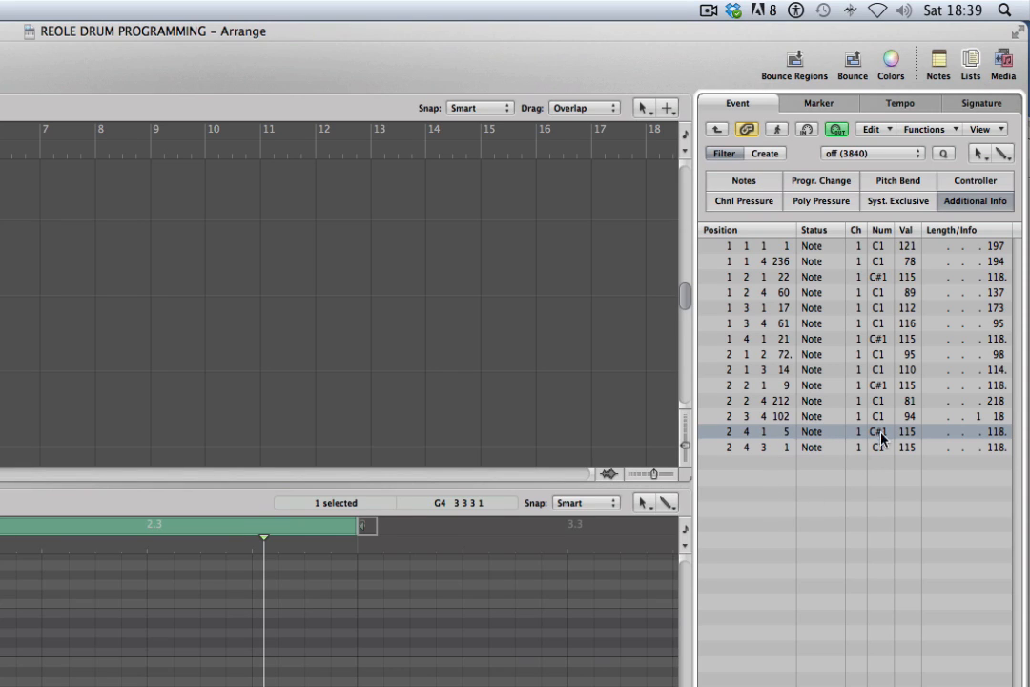
Go through the C#1 notes' velocities, setting the note at 2 2 1 9 to 102 and the one at 2 4 1 5 to 122.
{"action": "left_click", "coordinate": [907, 385]}
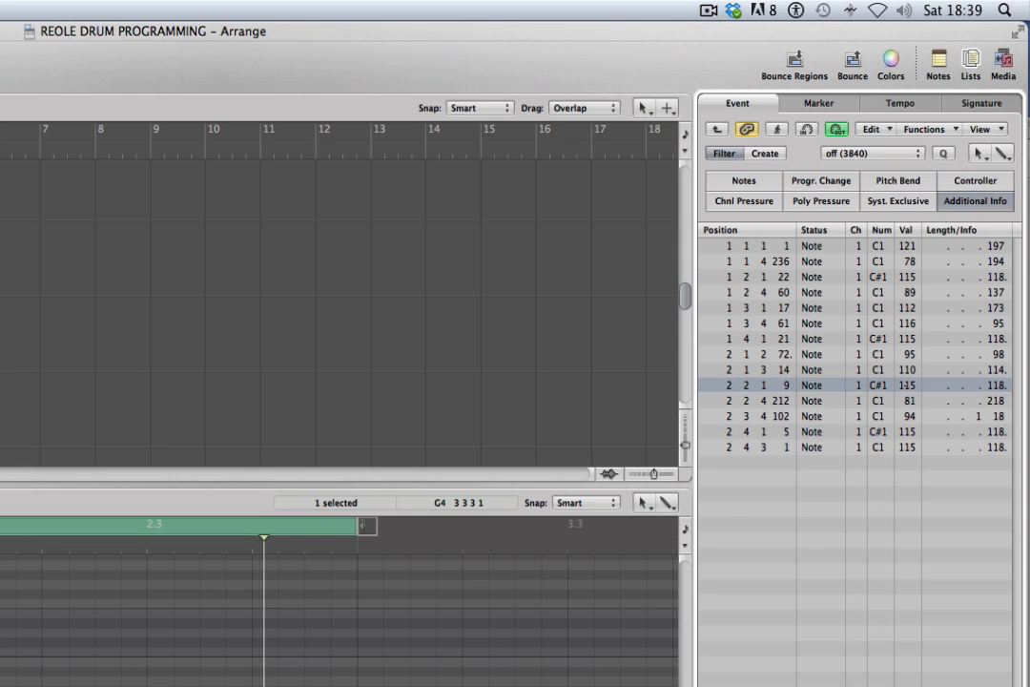
{"action": "left_click", "coordinate": [906, 338]}
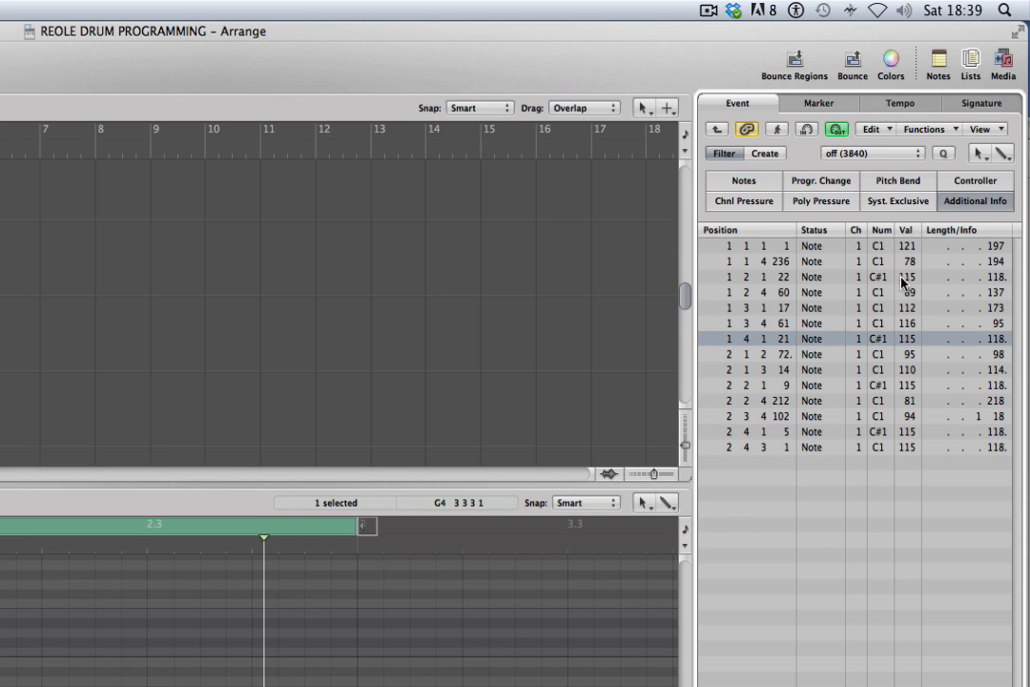
{"action": "left_click", "coordinate": [904, 276]}
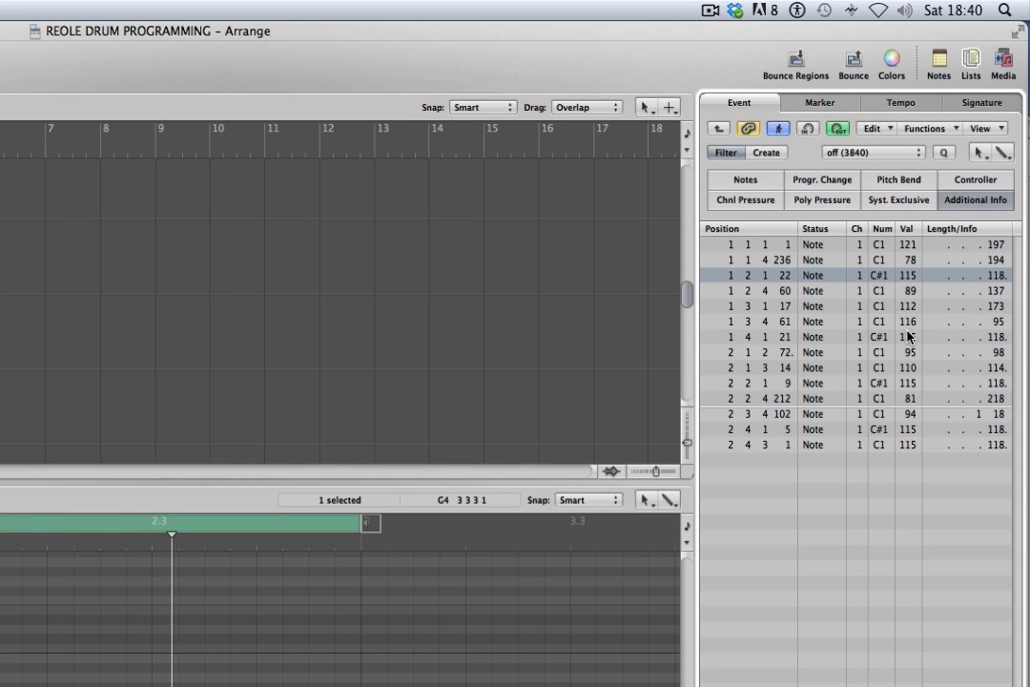
{"action": "left_click", "coordinate": [911, 339]}
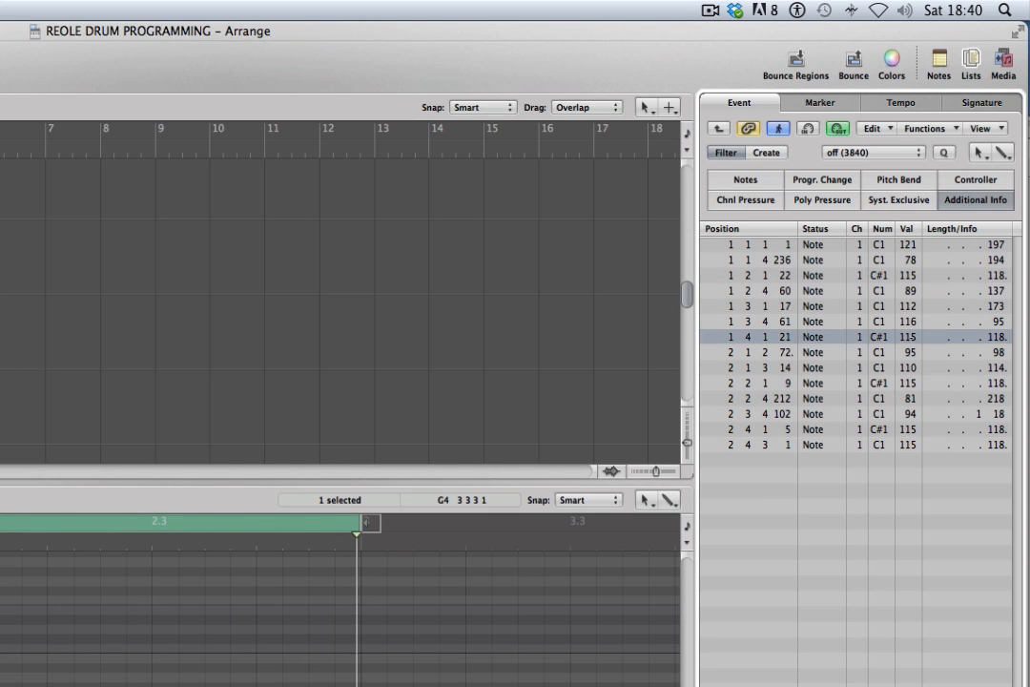
{"action": "left_click", "coordinate": [910, 384]}
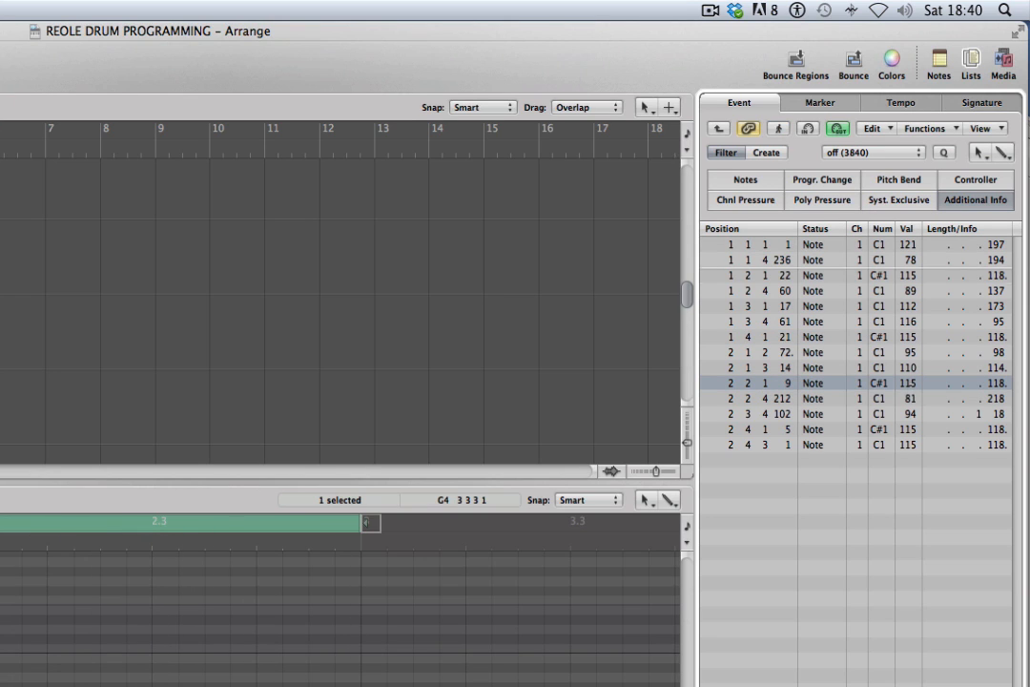
{"action": "left_click", "coordinate": [906, 430]}
{"action": "key", "text": "space"}
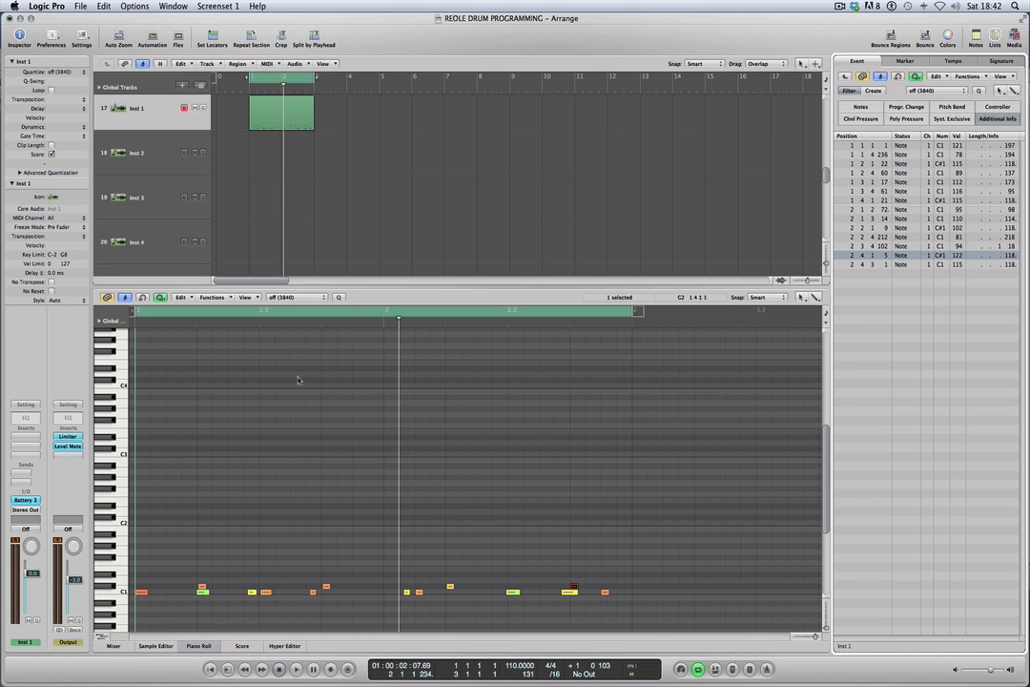
Load the Native Instruments Battery 3 plug-in as the instrument on track Inst 2.
{"action": "left_click", "coordinate": [148, 163]}
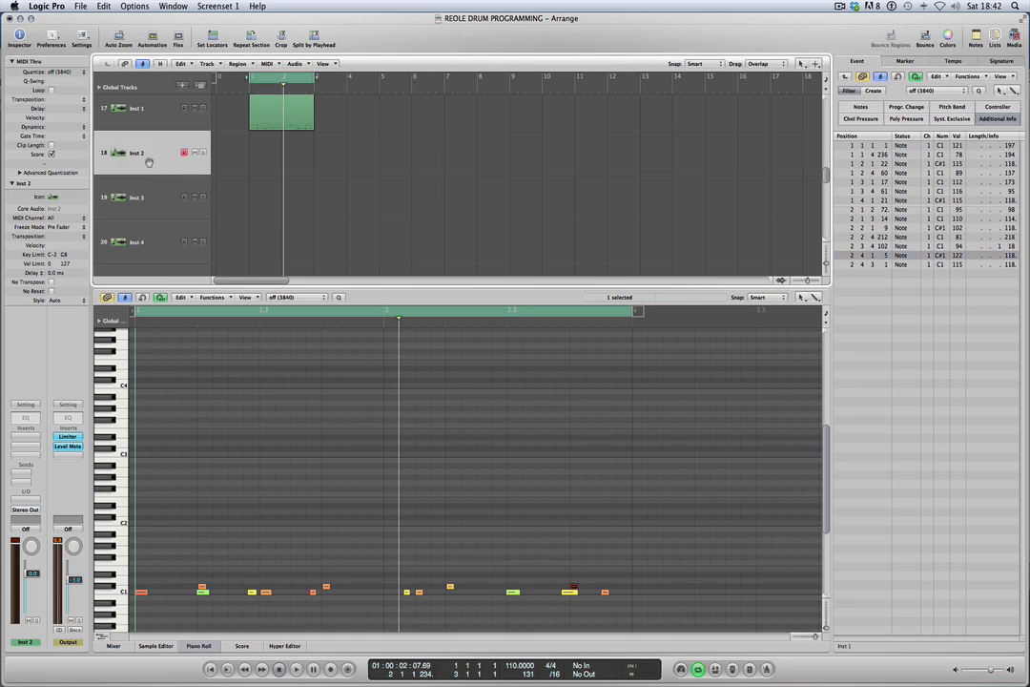
{"action": "left_click", "coordinate": [29, 500]}
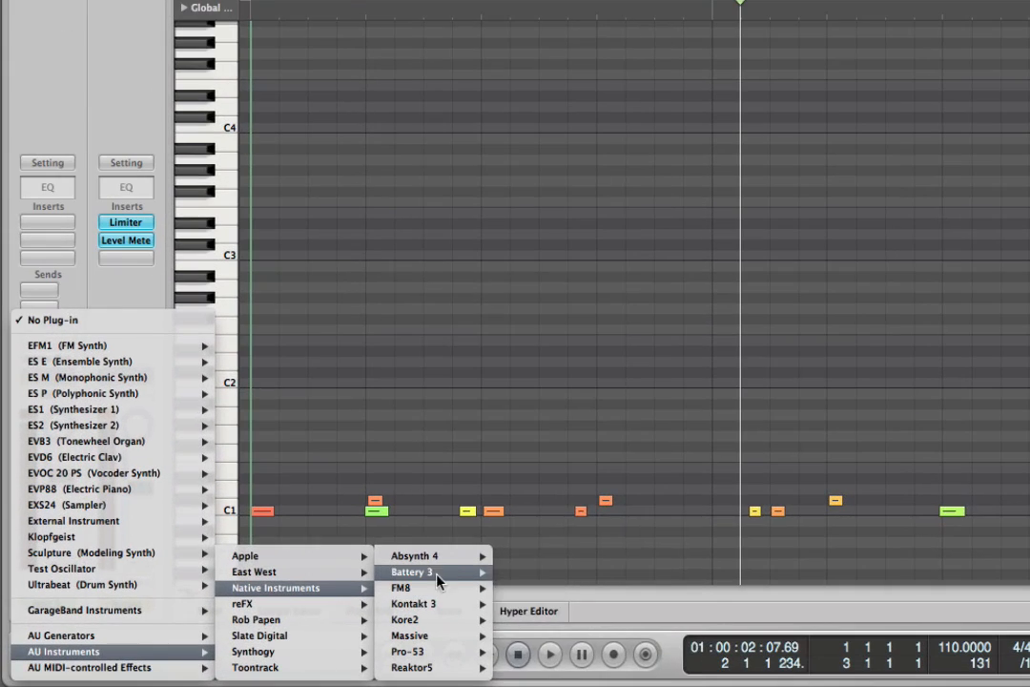
{"action": "mouse_move", "coordinate": [227, 622]}
{"action": "left_click", "coordinate": [539, 555]}
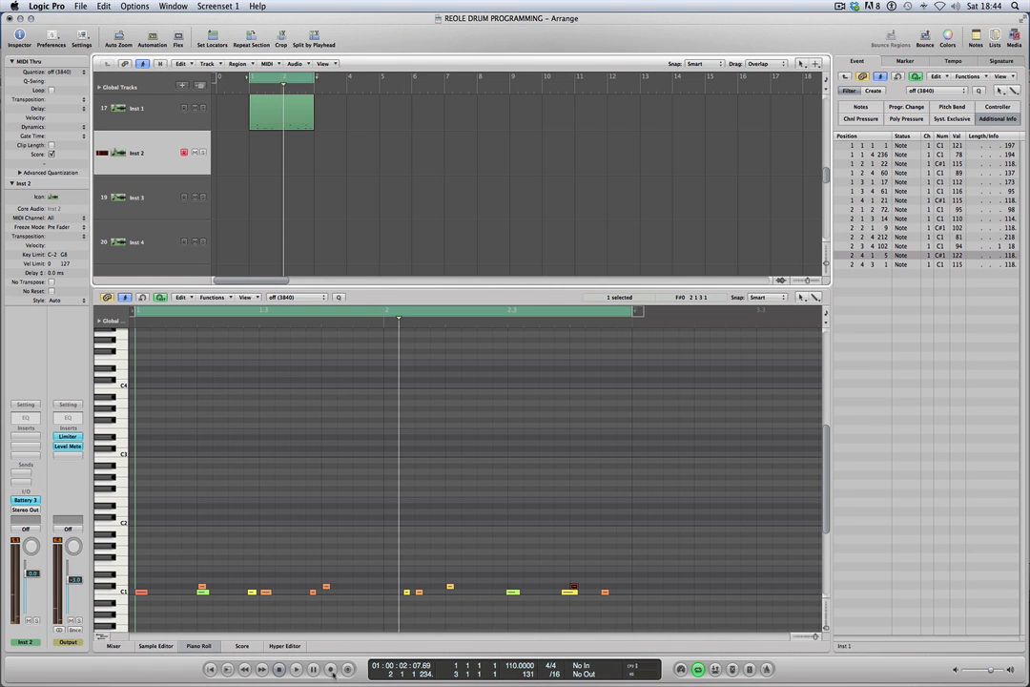
Record a two-bar E2 hi-hat pattern on Inst 2 and play it back in the cycle.
{"action": "left_click", "coordinate": [332, 669]}
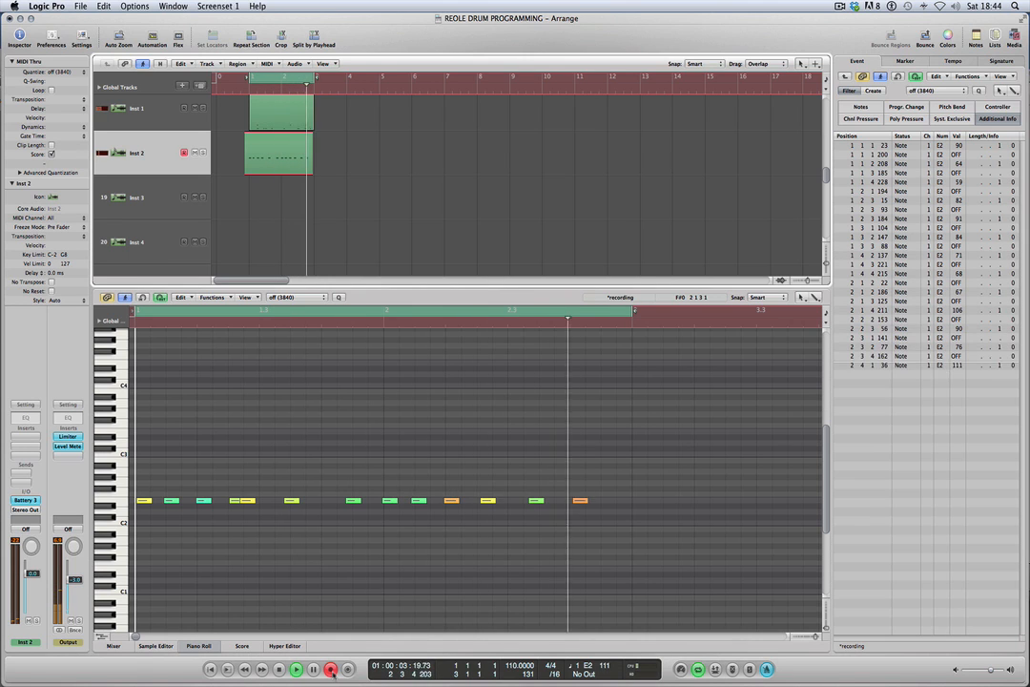
{"action": "key", "text": "space"}
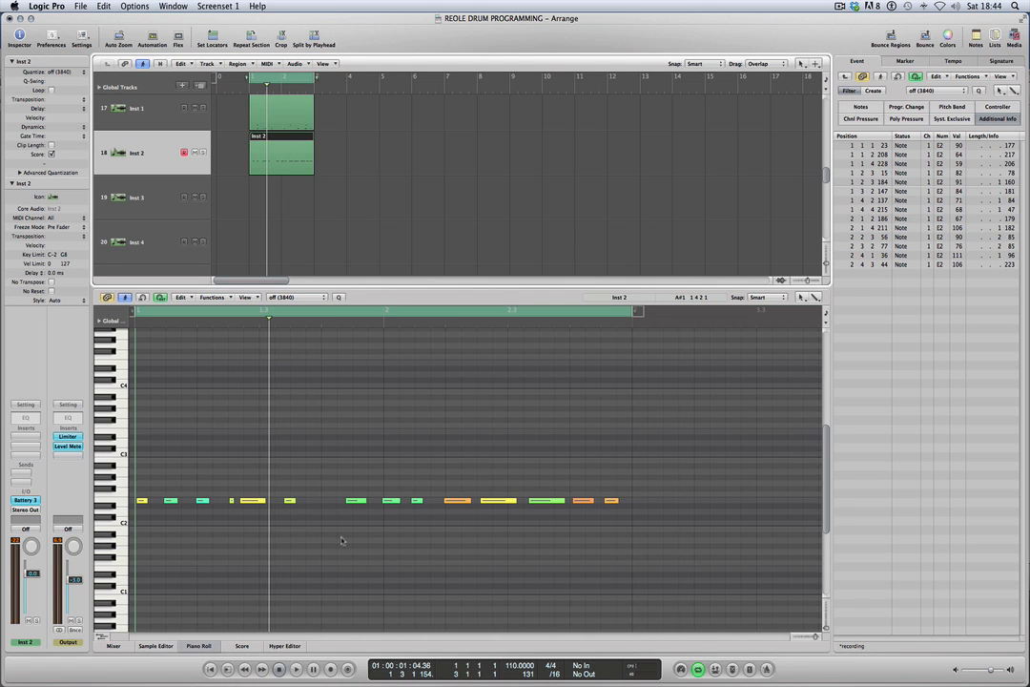
{"action": "key", "text": "space"}
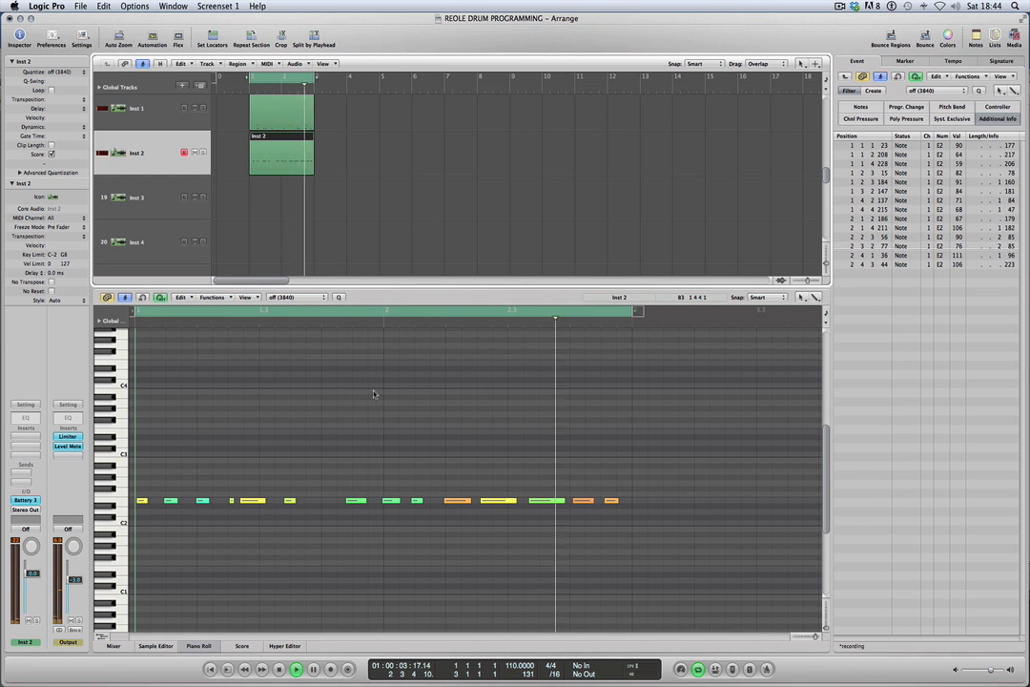
{"action": "key", "text": "space"}
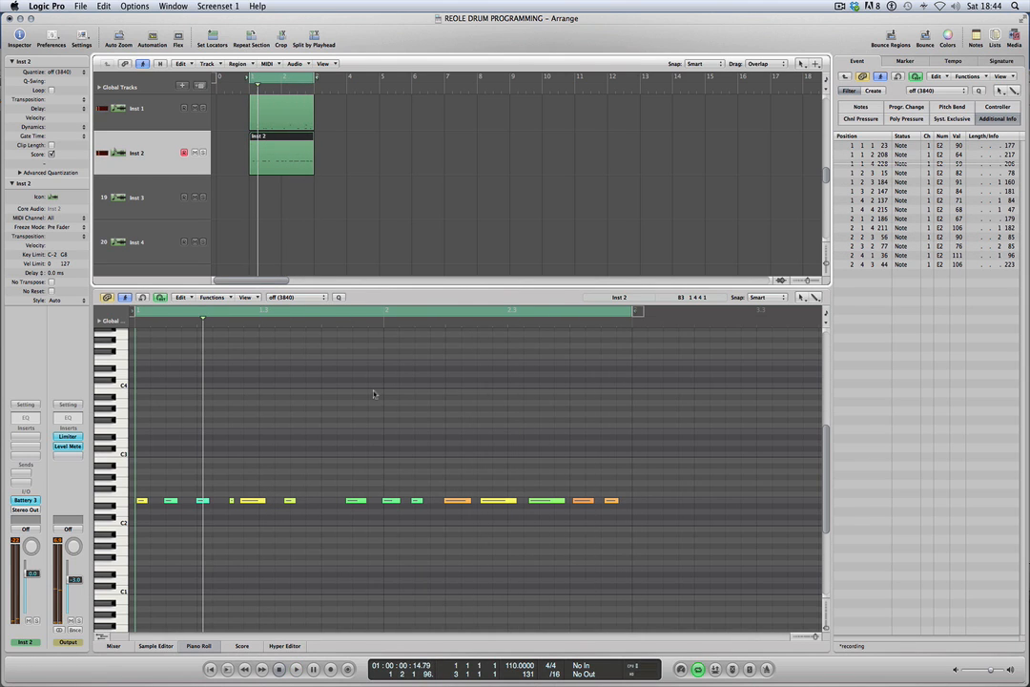
Rearrange and shorten the E2 hi-hat notes, adding hits at 1 3 3 1 and 1 4 1 1 and placing the last at 2 4 2 4.
{"action": "left_click", "coordinate": [417, 469]}
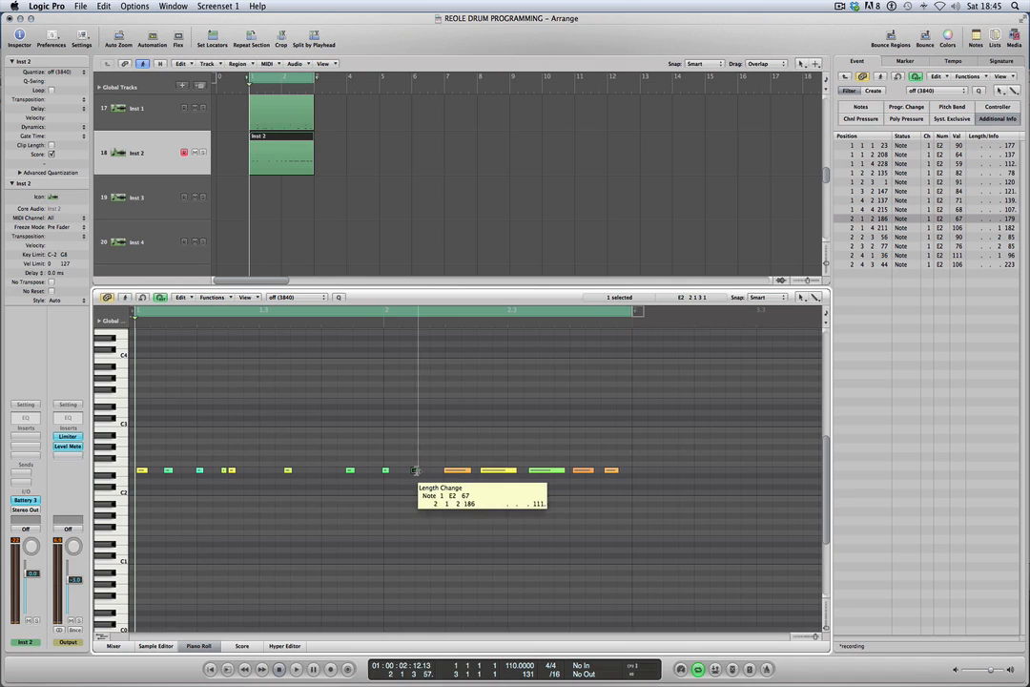
{"action": "left_click_drag", "start_coordinate": [417, 469], "coordinate": [486, 471]}
{"action": "left_click_drag", "start_coordinate": [561, 469], "coordinate": [538, 469]}
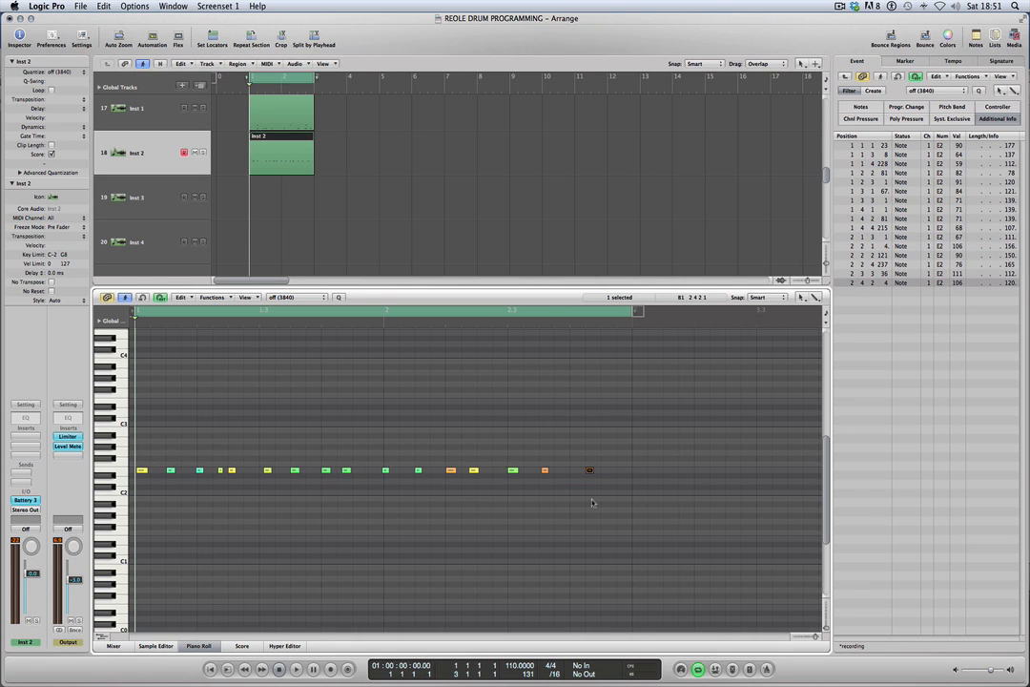
Fine-tune the hi-hat timing, moving the fifth note to 1 2 3 10, set the beat-one and beat-three velocities to 118, 117, 116 and 120, and play.
{"action": "key", "text": "space"}
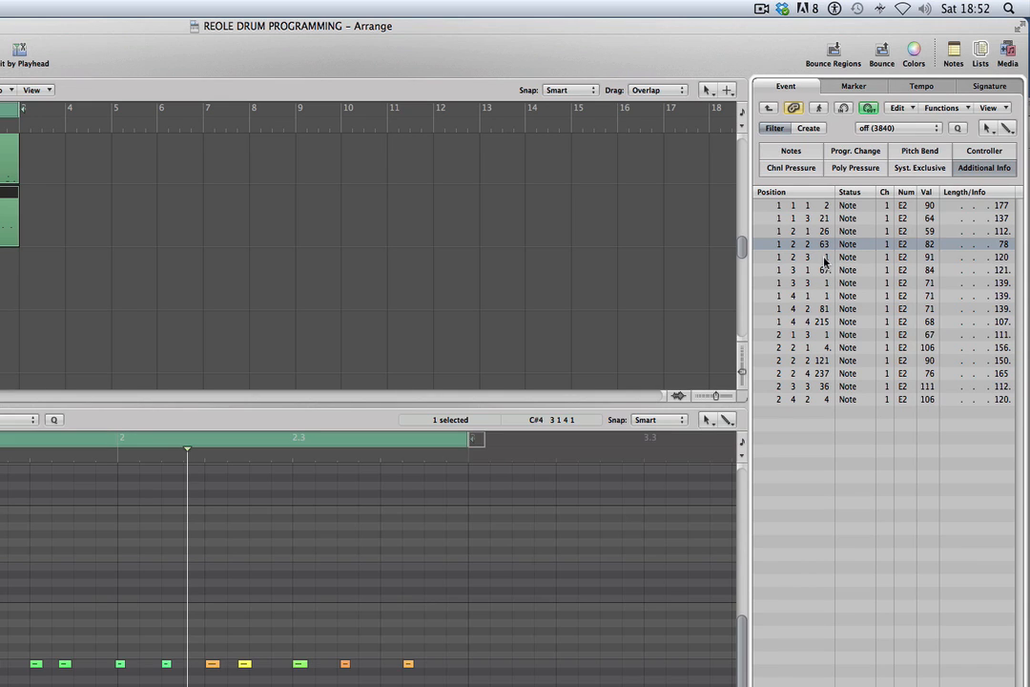
{"action": "left_click_drag", "start_coordinate": [825, 259], "coordinate": [825, 264]}
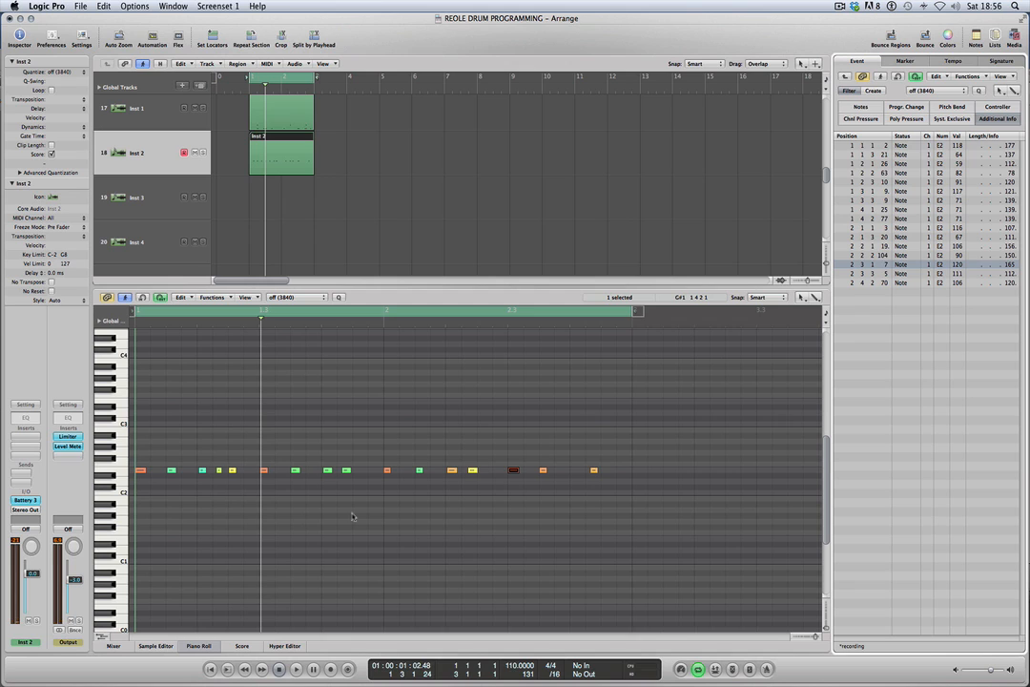
{"action": "key", "text": "Return"}
{"action": "key", "text": "space"}
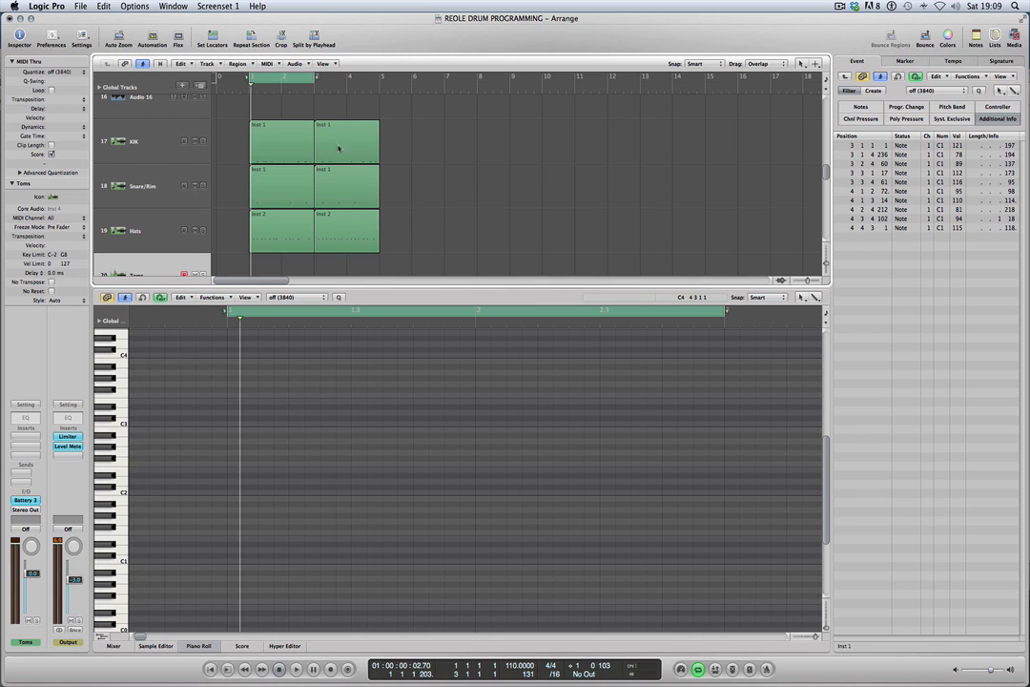
Copy the bar 1 KIK, Snare/Rim and Hats regions to bar 5 and color the three copies red.
{"action": "left_click_drag", "start_coordinate": [284, 108], "coordinate": [293, 263]}
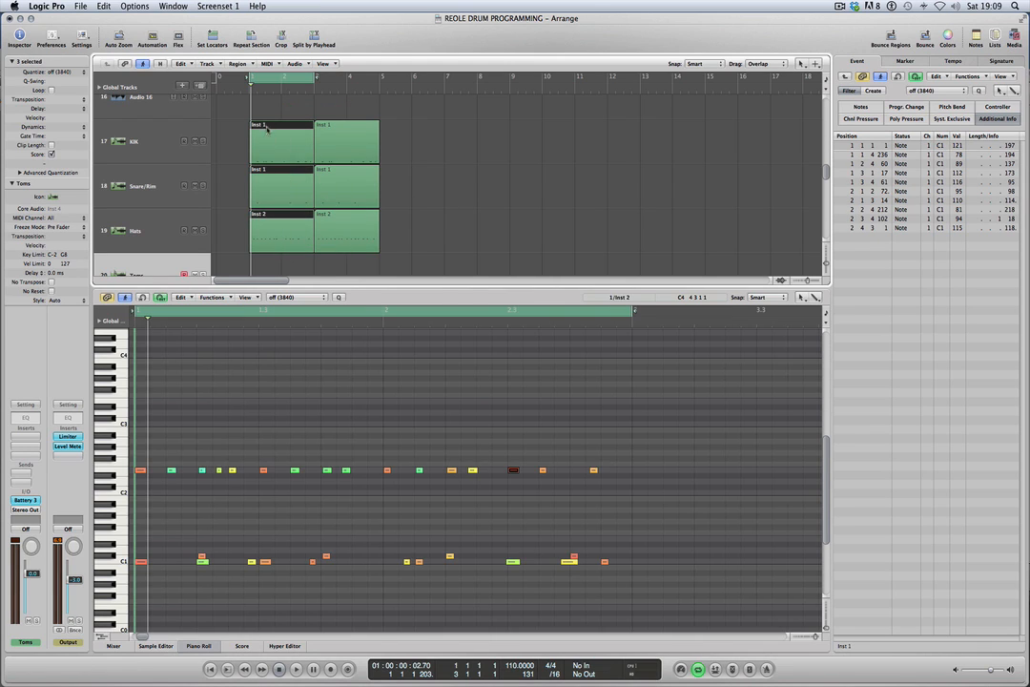
{"action": "left_click_drag", "start_coordinate": [266, 127], "coordinate": [411, 248]}
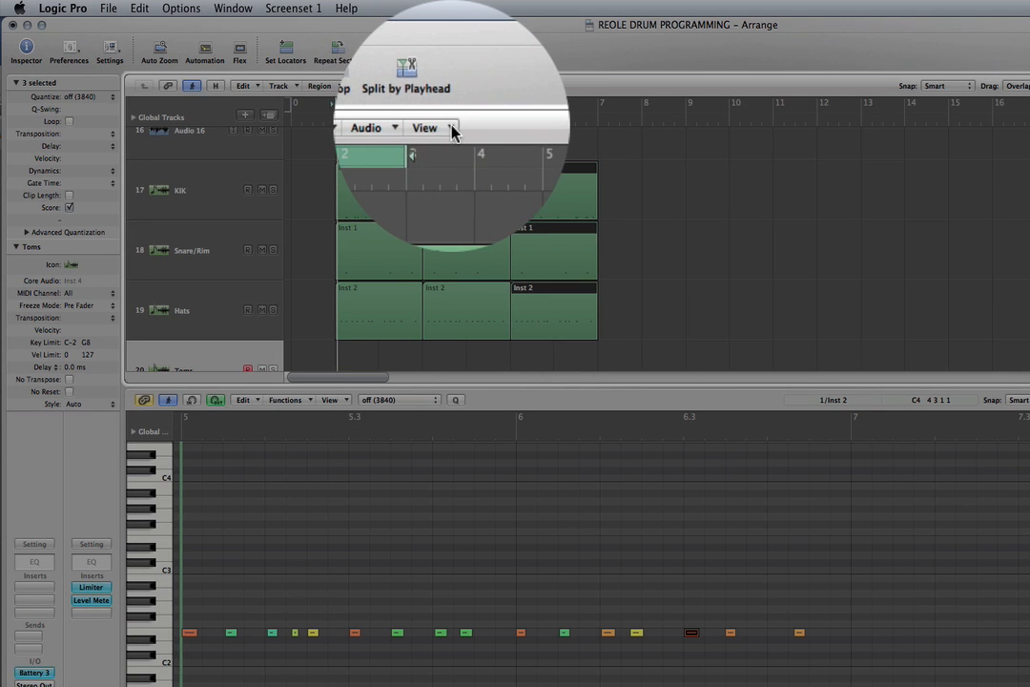
{"action": "left_click", "coordinate": [448, 86]}
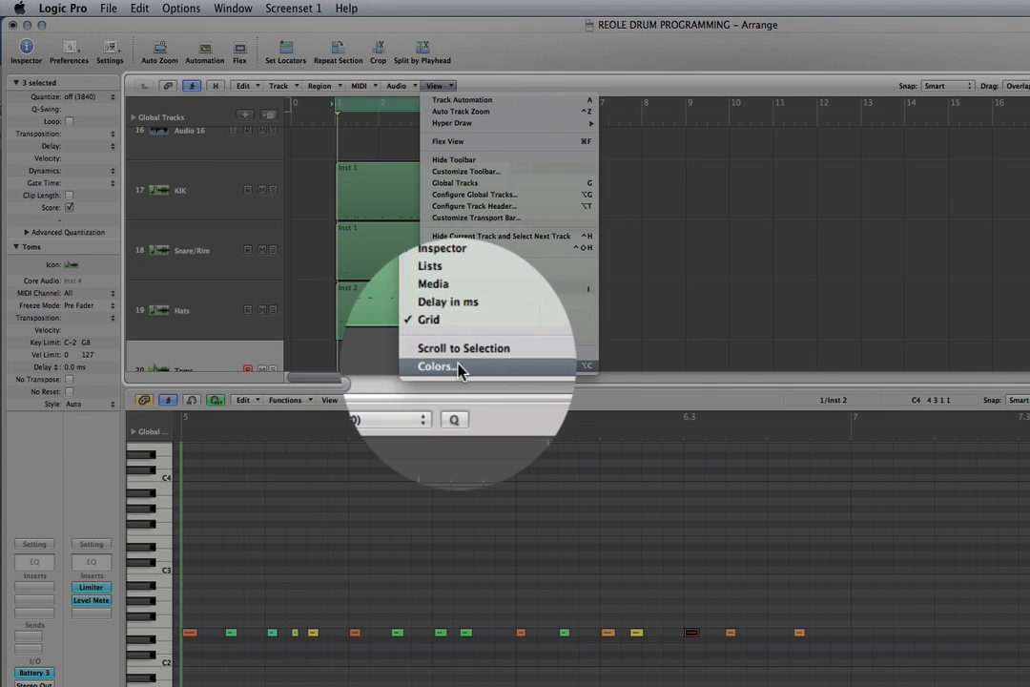
{"action": "left_click", "coordinate": [461, 369]}
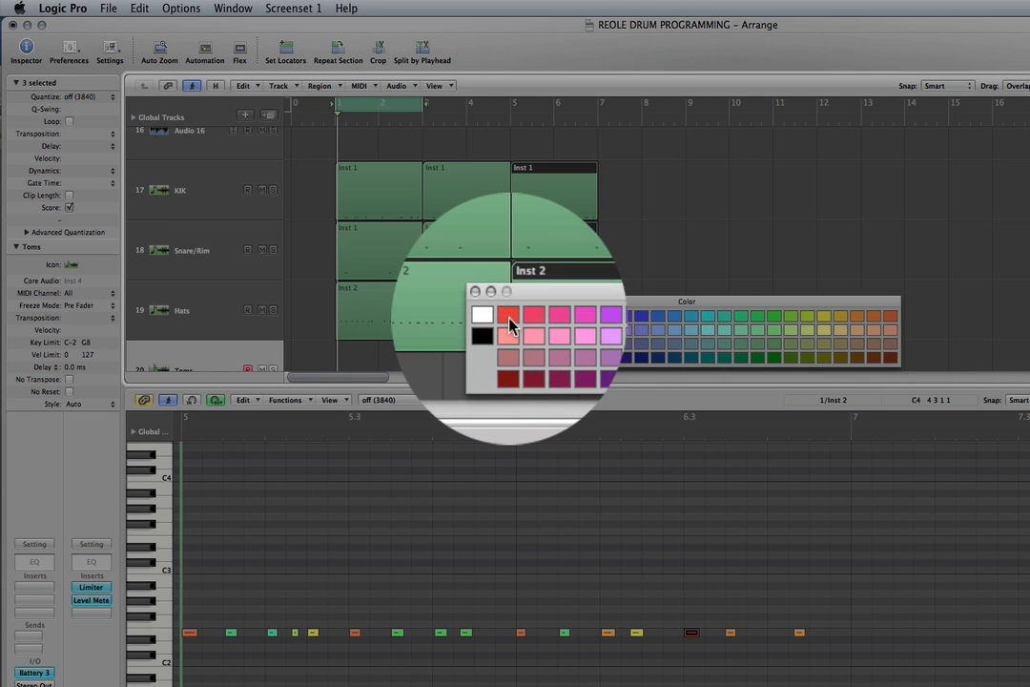
{"action": "left_click", "coordinate": [512, 326]}
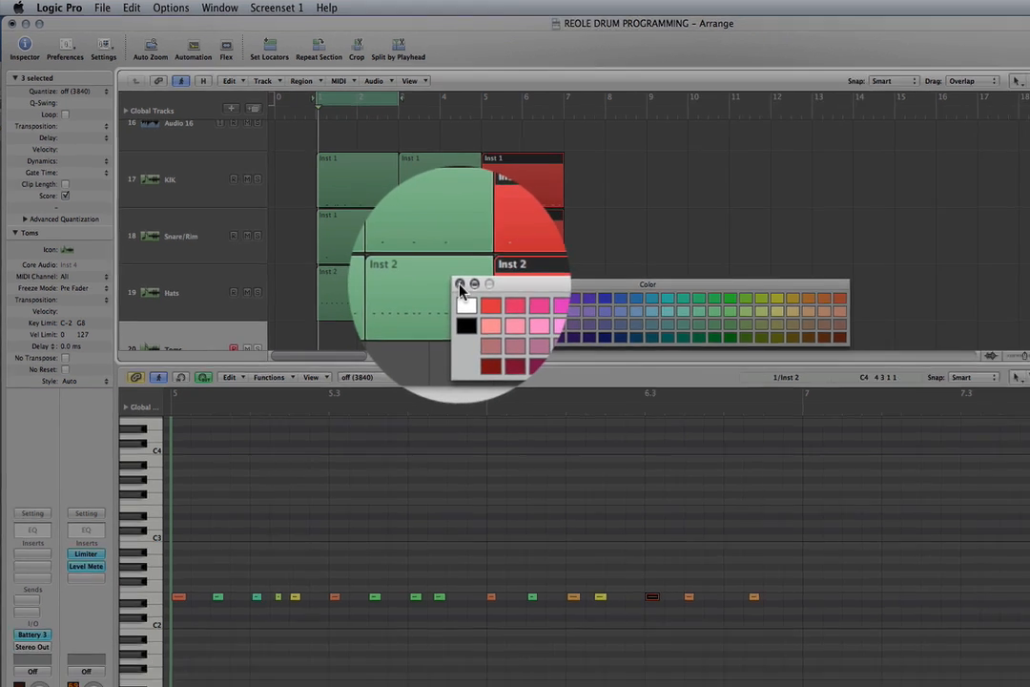
{"action": "left_click", "coordinate": [460, 286]}
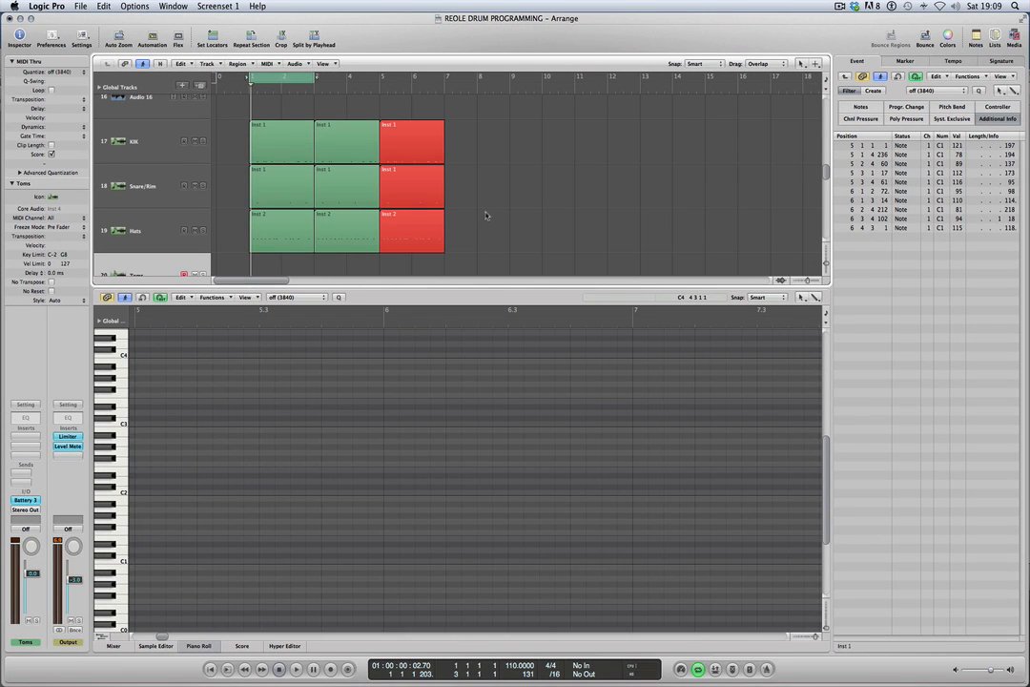
Glue the two green regions on each of the KIK, Snare/Rim and Hats tracks into one four-bar region per track.
{"action": "key", "text": "super+a"}
{"action": "key", "text": "Escape"}
{"action": "left_click", "coordinate": [248, 203]}
{"action": "left_click", "coordinate": [336, 151]}
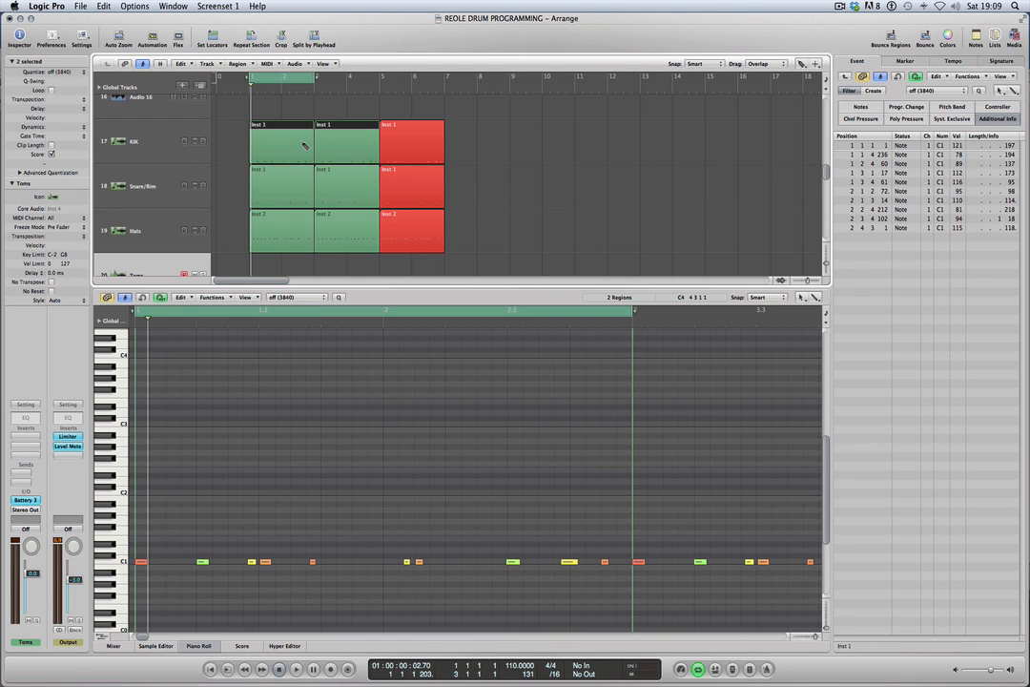
{"action": "left_click", "coordinate": [344, 192]}
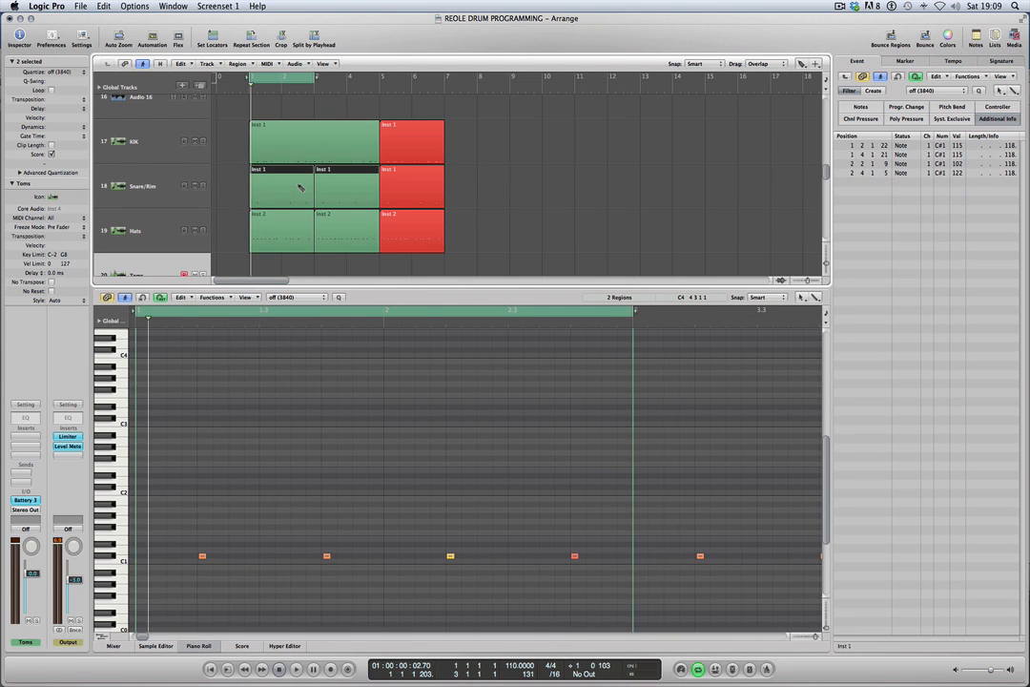
{"action": "left_click", "coordinate": [323, 231]}
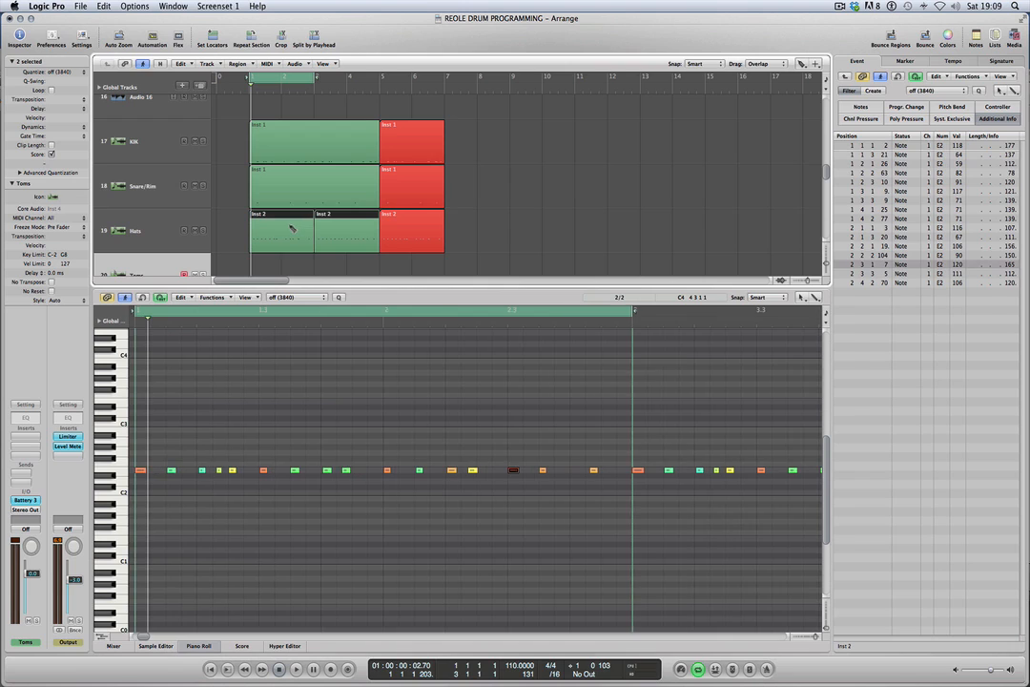
{"action": "key", "text": "Escape"}
{"action": "left_click", "coordinate": [565, 192]}
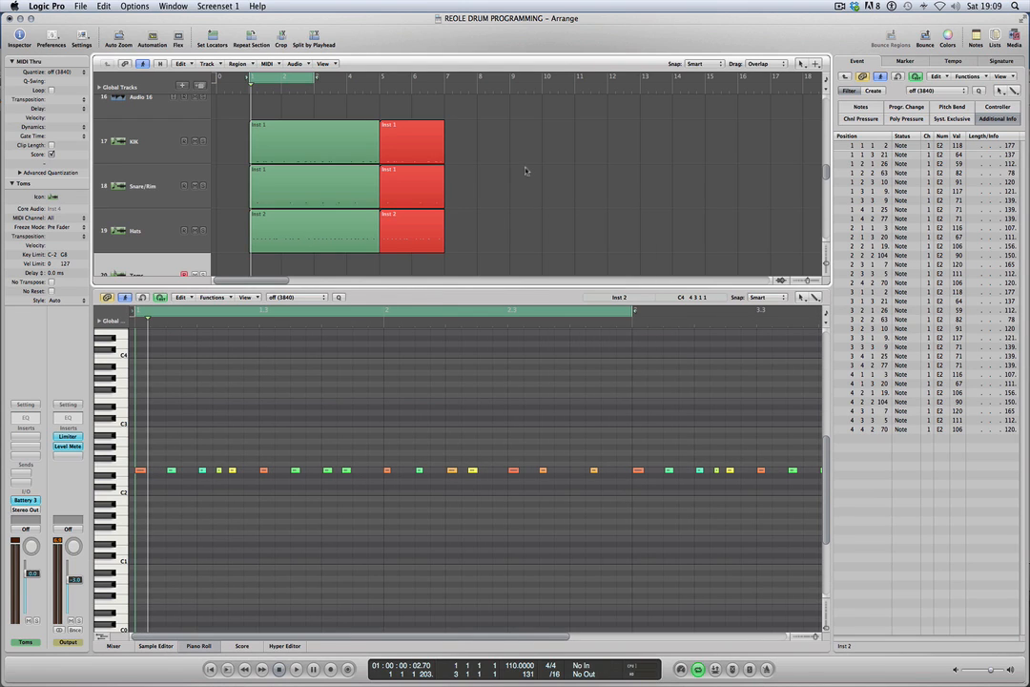
Extend the cycle's end to bar 5, play it and show the merged Snare/Rim region's notes for editing.
{"action": "left_click_drag", "start_coordinate": [315, 76], "coordinate": [382, 78]}
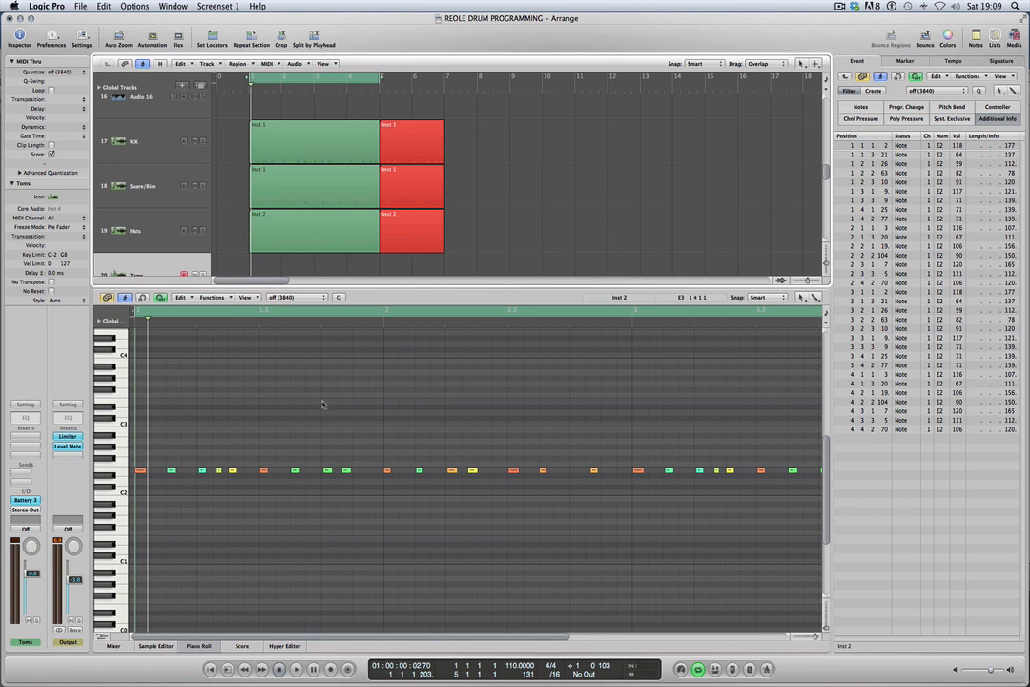
{"action": "key", "text": "space"}
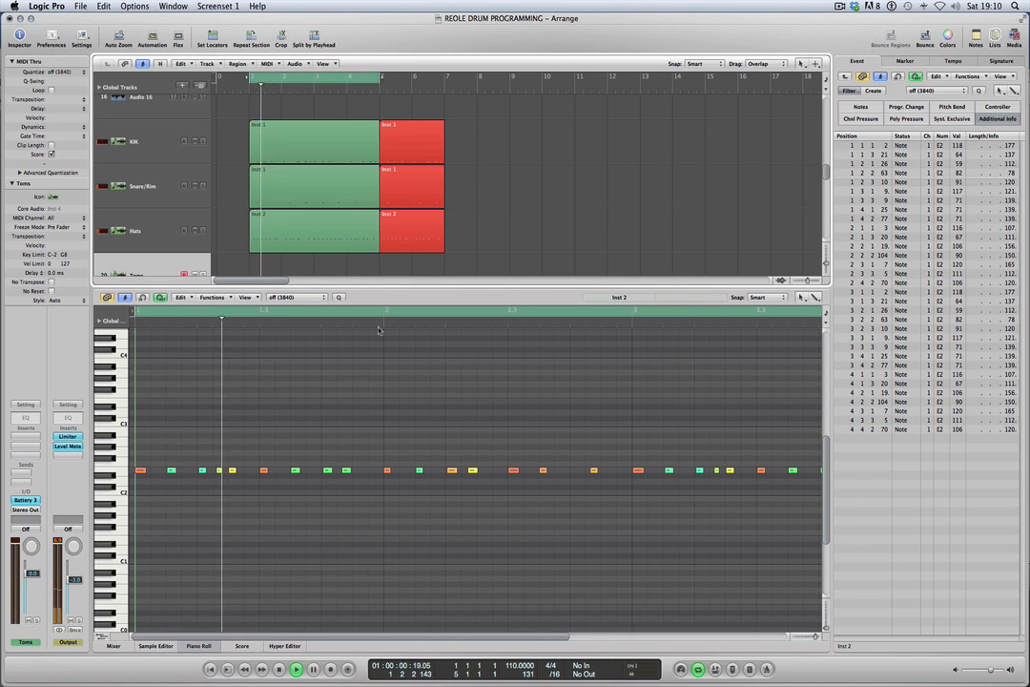
{"action": "left_click", "coordinate": [284, 187]}
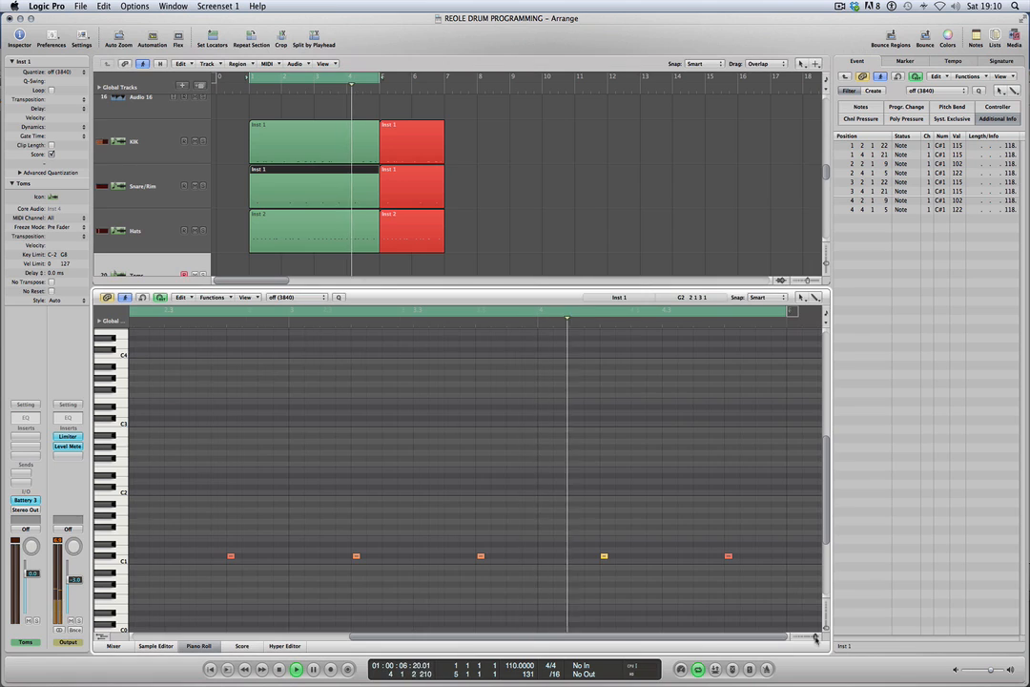
Set the cycle to bars 5 to 7 and show the notes of the red Snare/Rim region at bar 5.
{"action": "left_click_drag", "start_coordinate": [818, 638], "coordinate": [815, 638]}
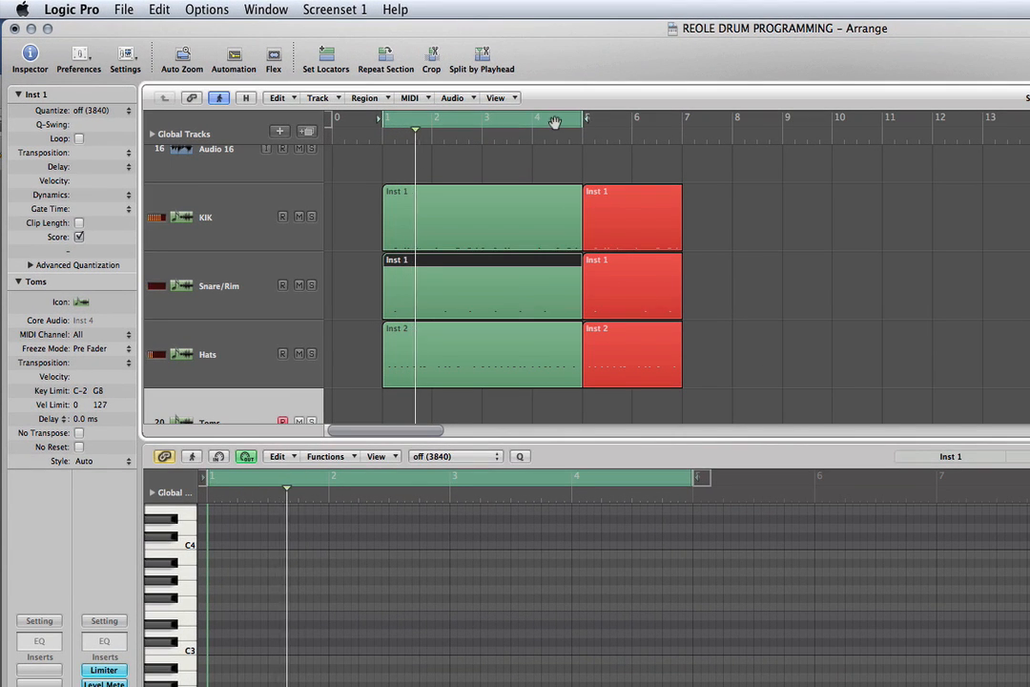
{"action": "left_click_drag", "start_coordinate": [499, 120], "coordinate": [681, 115]}
{"action": "left_click", "coordinate": [627, 291]}
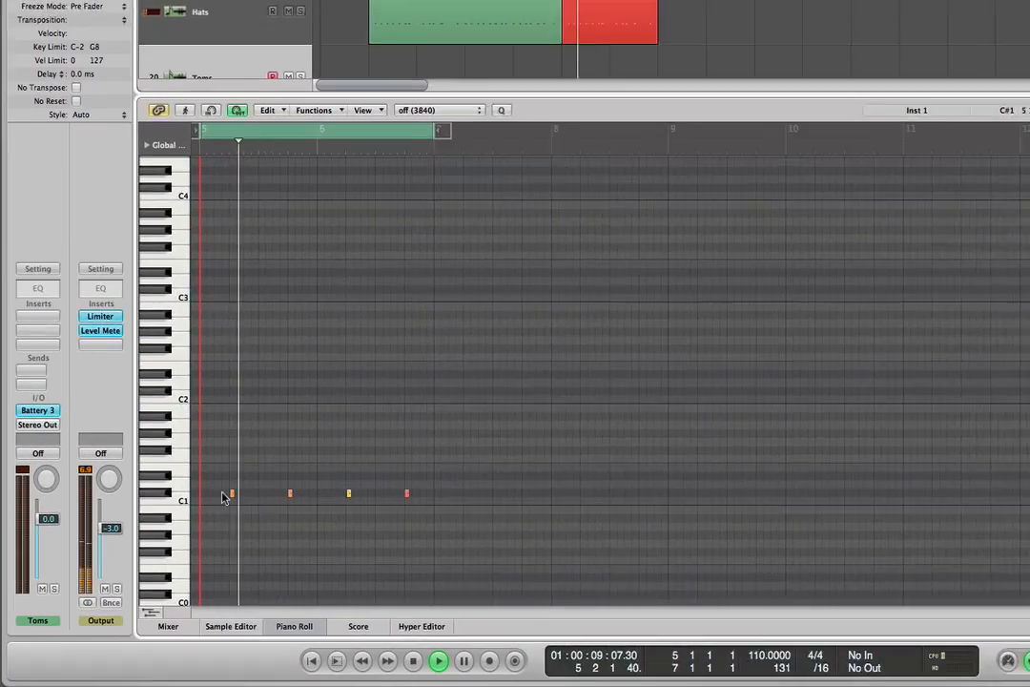
Move all four notes of the bar 5 Snare/Rim region to D1 and lower their velocities to 106, 106, 93 and 113.
{"action": "left_click_drag", "start_coordinate": [166, 618], "coordinate": [330, 637]}
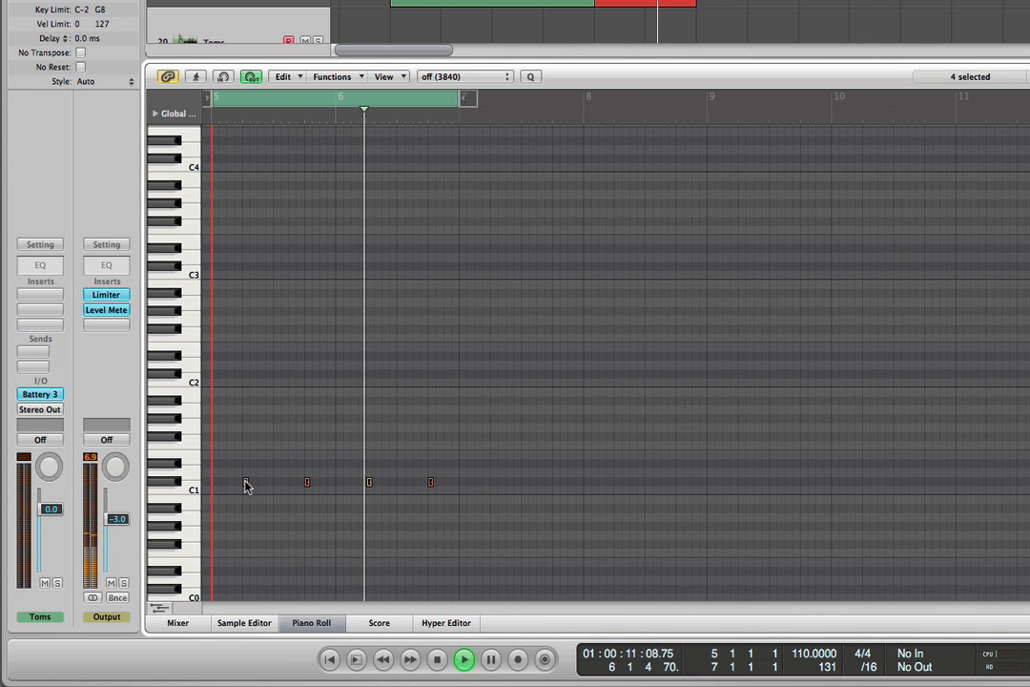
{"action": "mouse_move", "coordinate": [246, 482]}
{"action": "left_mouse_down"}
{"action": "mouse_move", "coordinate": [248, 460]}
{"action": "mouse_move", "coordinate": [248, 477]}
{"action": "left_mouse_up"}
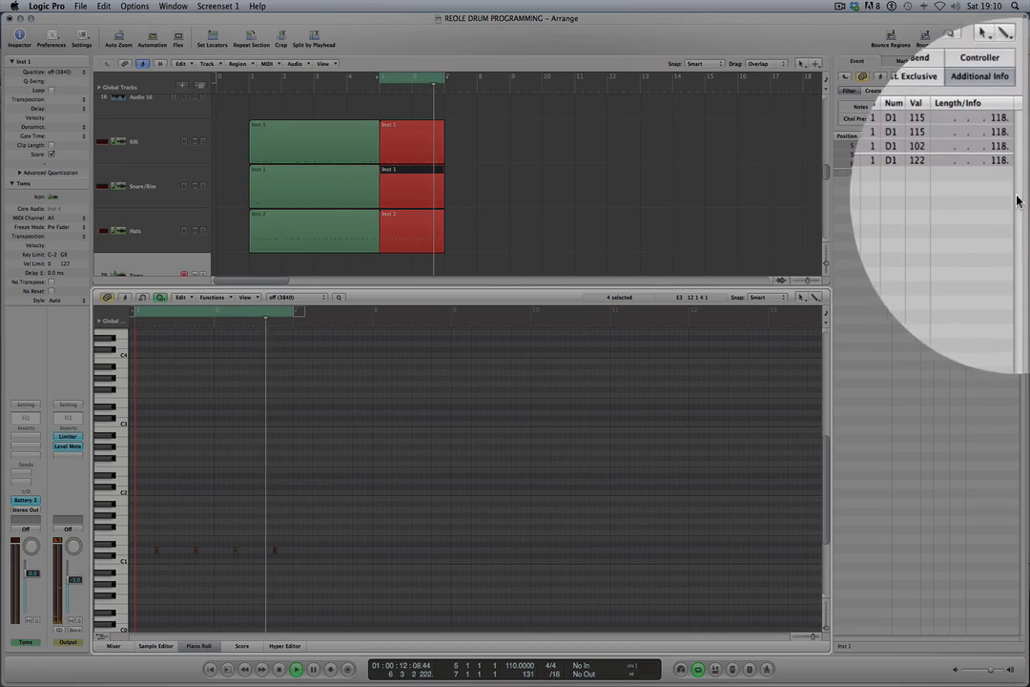
{"action": "left_click_drag", "start_coordinate": [958, 148], "coordinate": [916, 184]}
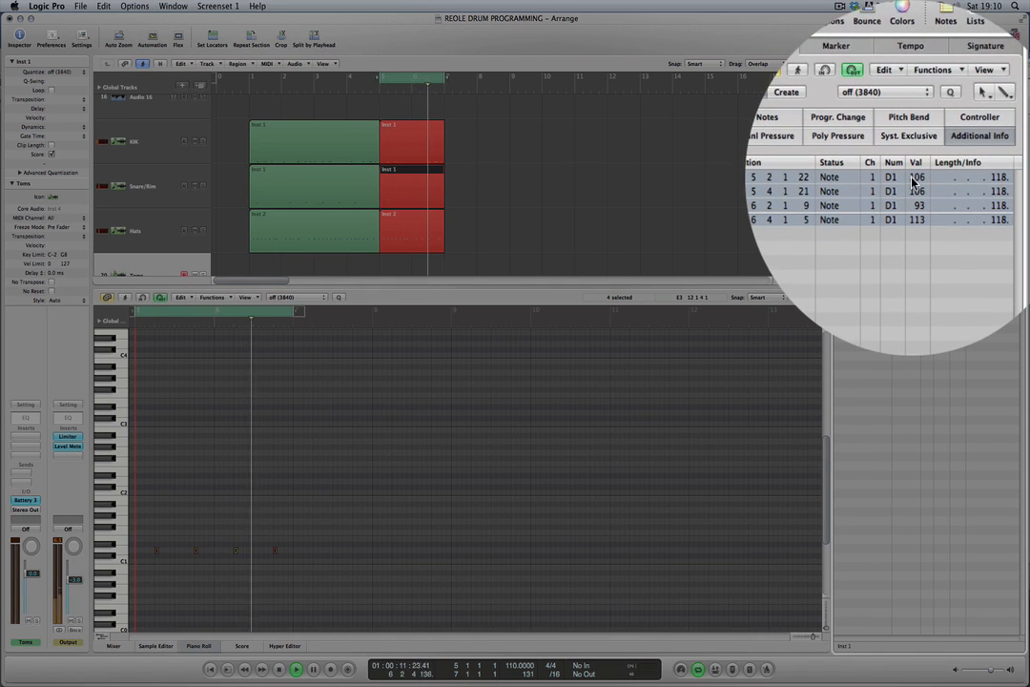
{"action": "left_click", "coordinate": [915, 227]}
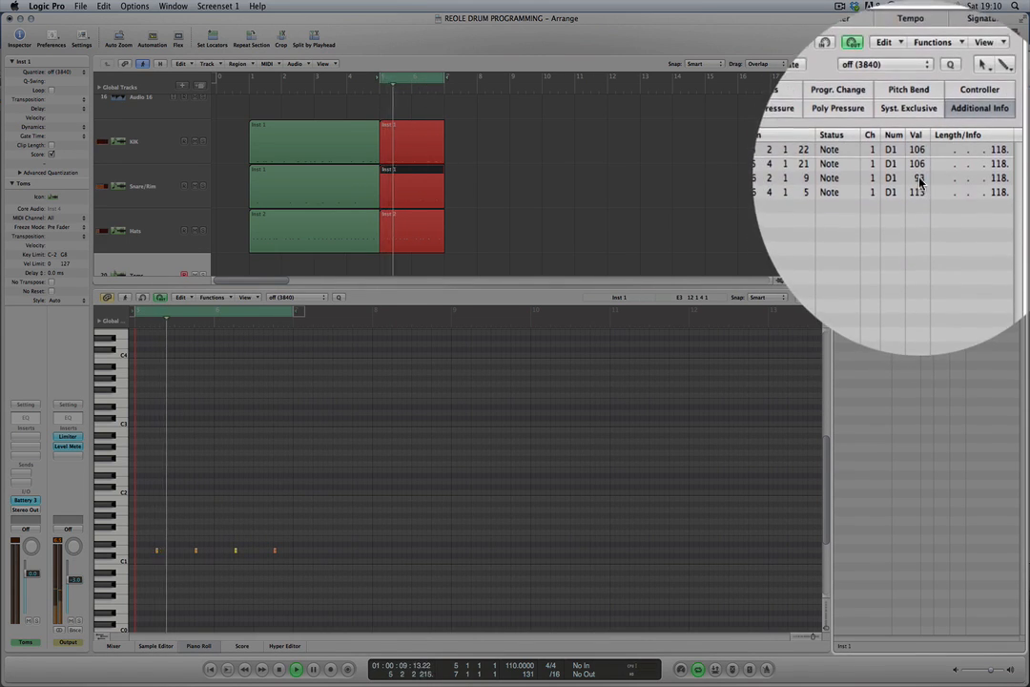
Set the velocity of the second snare note, at 5 4 1 21, to 95.
{"action": "left_click", "coordinate": [920, 177]}
{"action": "left_click_drag", "start_coordinate": [919, 182], "coordinate": [916, 181]}
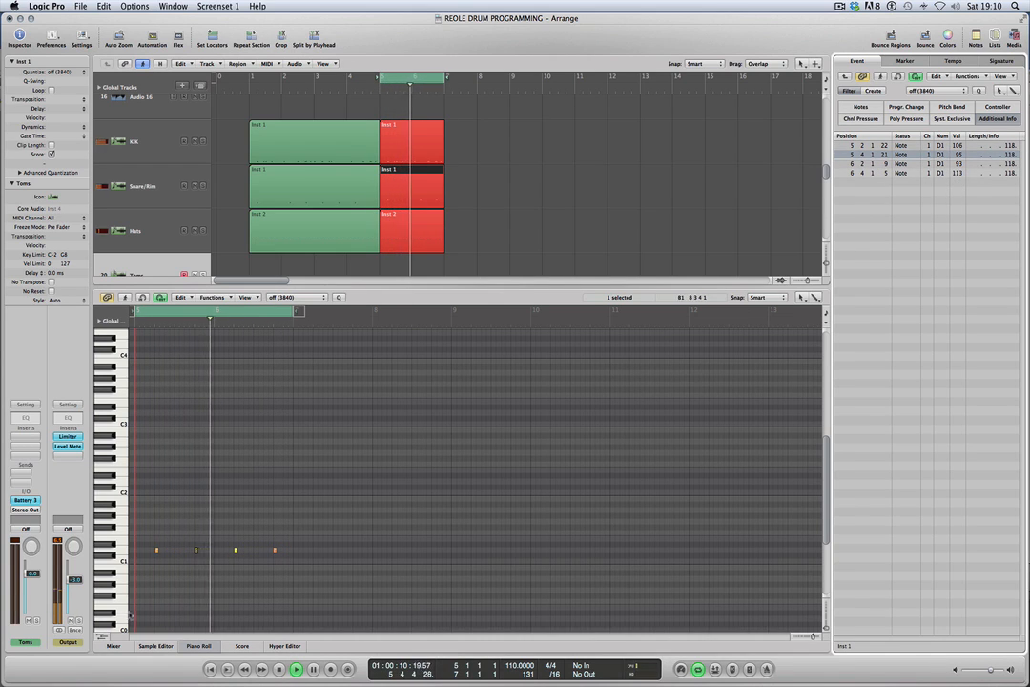
{"action": "left_click", "coordinate": [176, 581]}
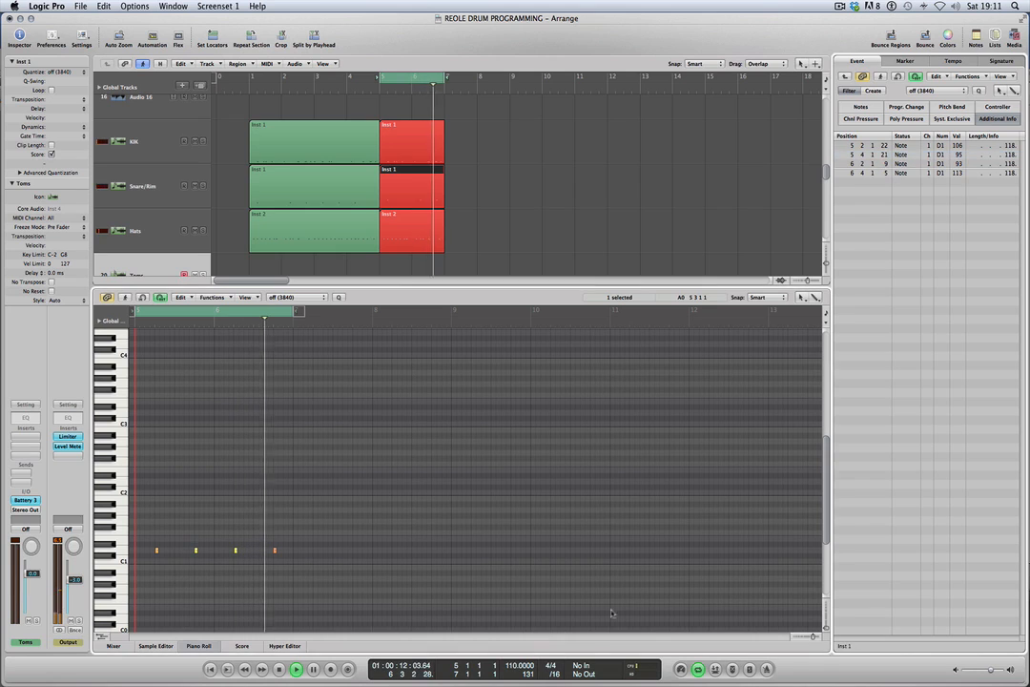
Move the last snare note of the bar 5 region, at 6 4 1 5, up to E1.
{"action": "left_click", "coordinate": [811, 636]}
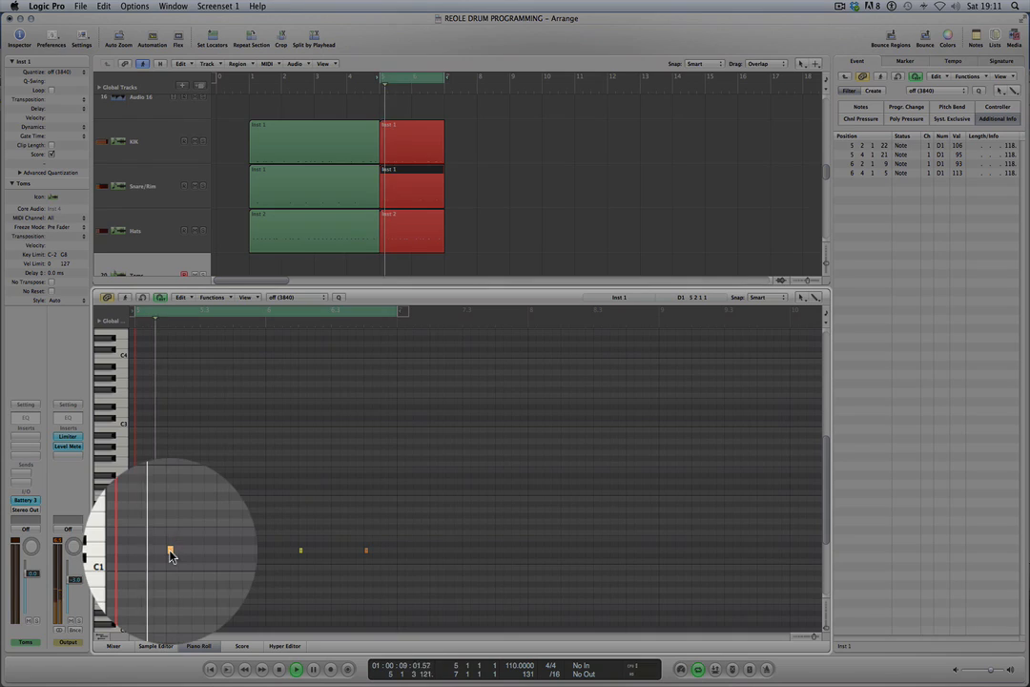
{"action": "mouse_move", "coordinate": [169, 551]}
{"action": "left_mouse_down"}
{"action": "mouse_move", "coordinate": [172, 542]}
{"action": "mouse_move", "coordinate": [173, 551]}
{"action": "left_mouse_up"}
{"action": "left_click", "coordinate": [365, 550]}
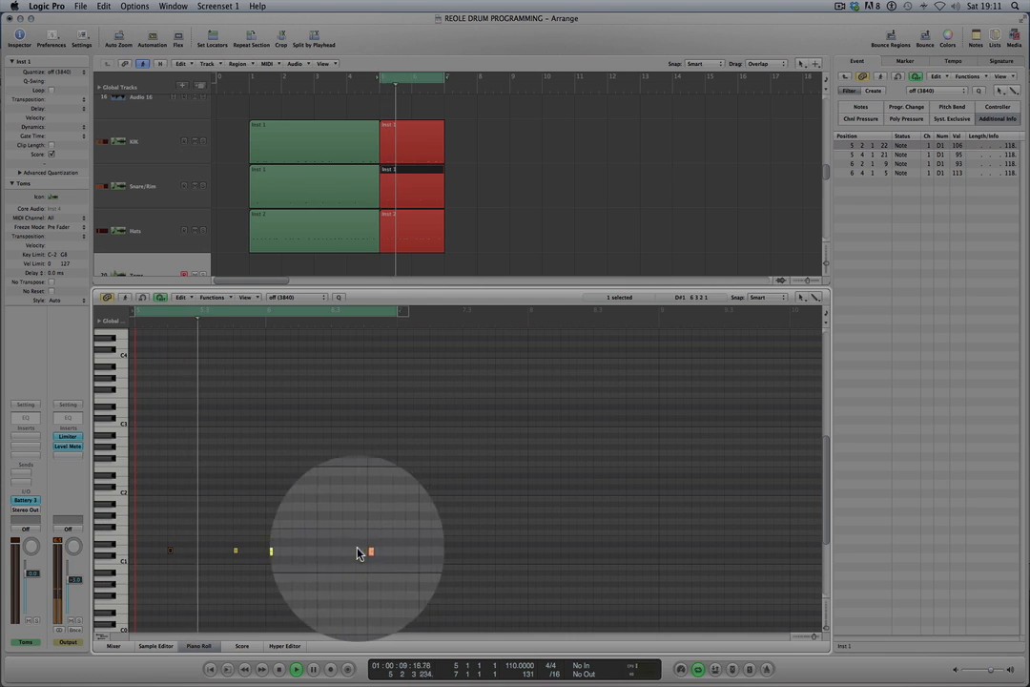
{"action": "left_click_drag", "start_coordinate": [364, 552], "coordinate": [367, 539]}
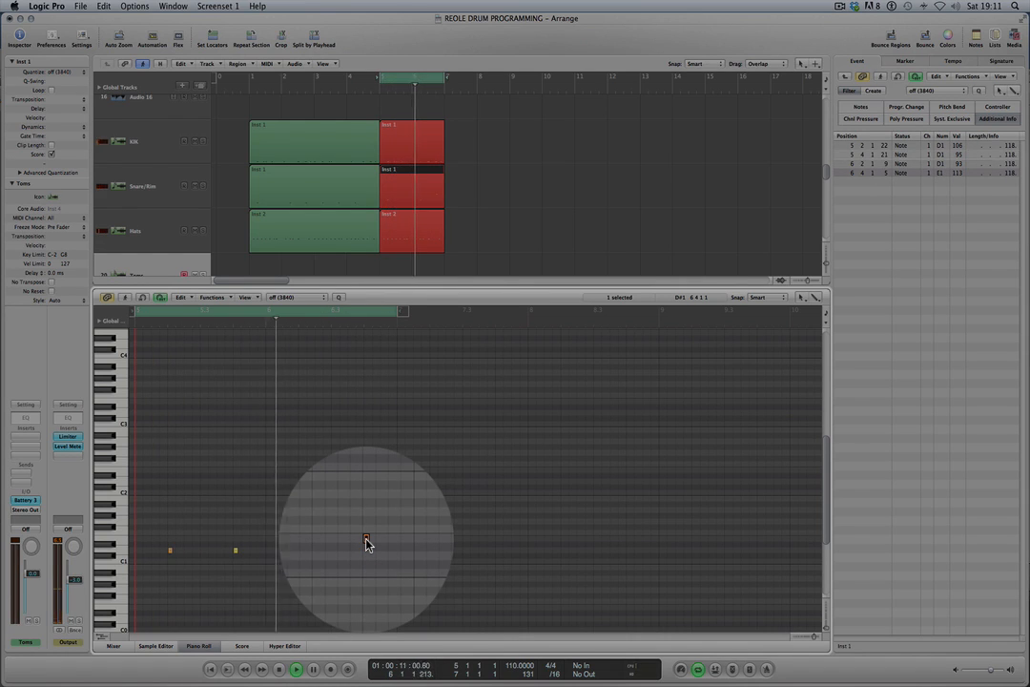
Add D#1 snare notes at 6 3 4 5, 5 3 1 5 and 5 4 4 5 by copying the E1 note.
{"action": "left_click_drag", "start_coordinate": [367, 543], "coordinate": [358, 546]}
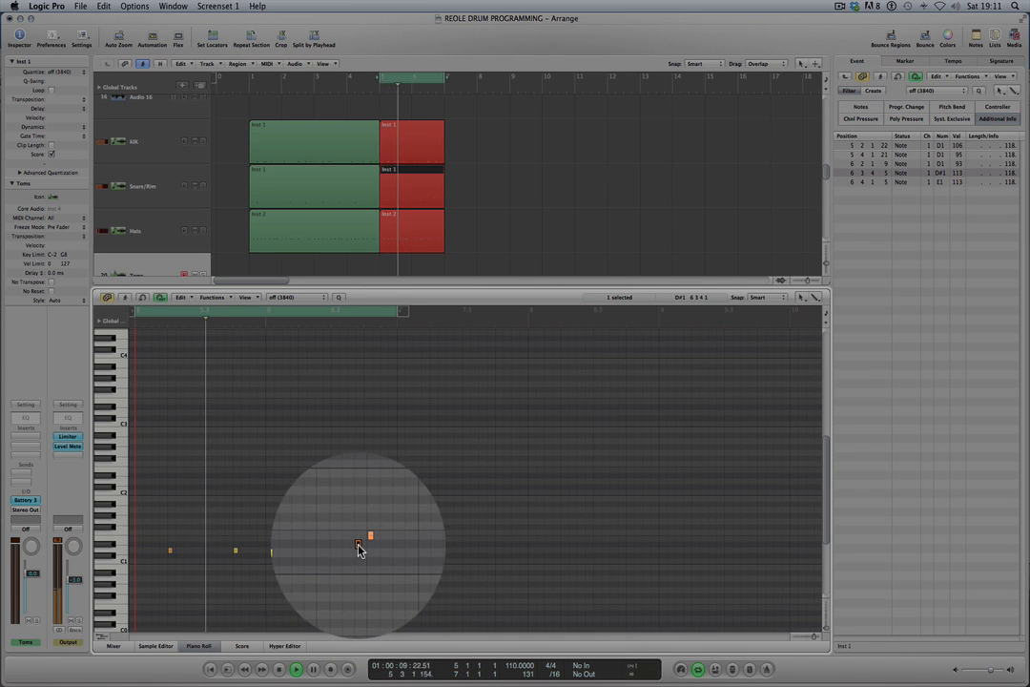
{"action": "left_click_drag", "start_coordinate": [357, 547], "coordinate": [203, 548]}
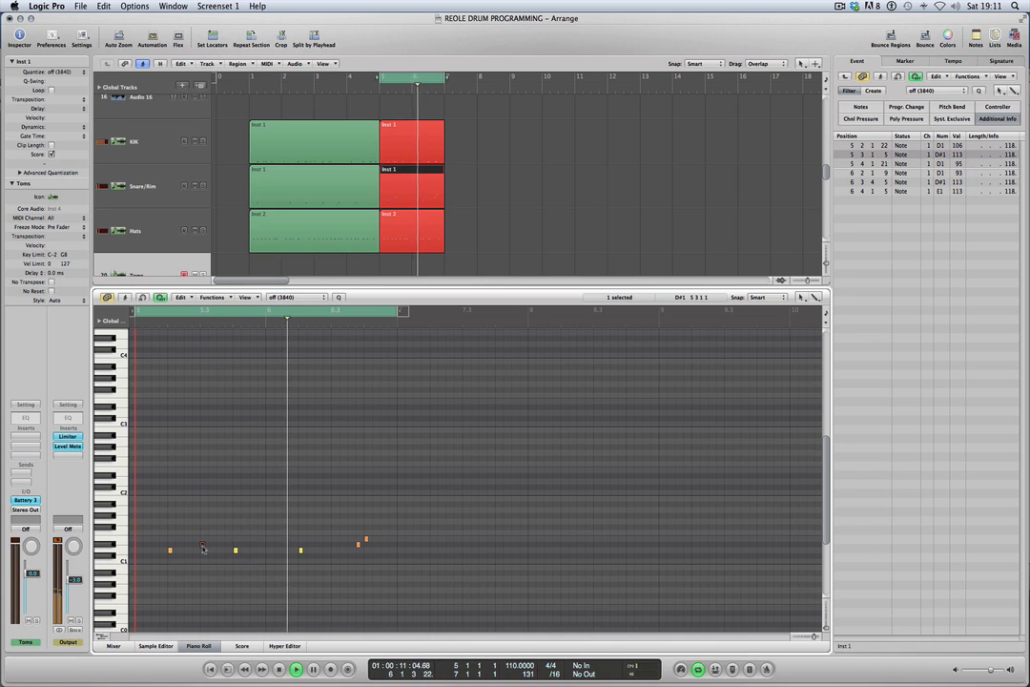
{"action": "left_click_drag", "start_coordinate": [204, 547], "coordinate": [260, 548]}
Copy the three red regions from bar 5 to bar 7 and extend the cycle's end to bar 9.
{"action": "key", "text": "alt"}
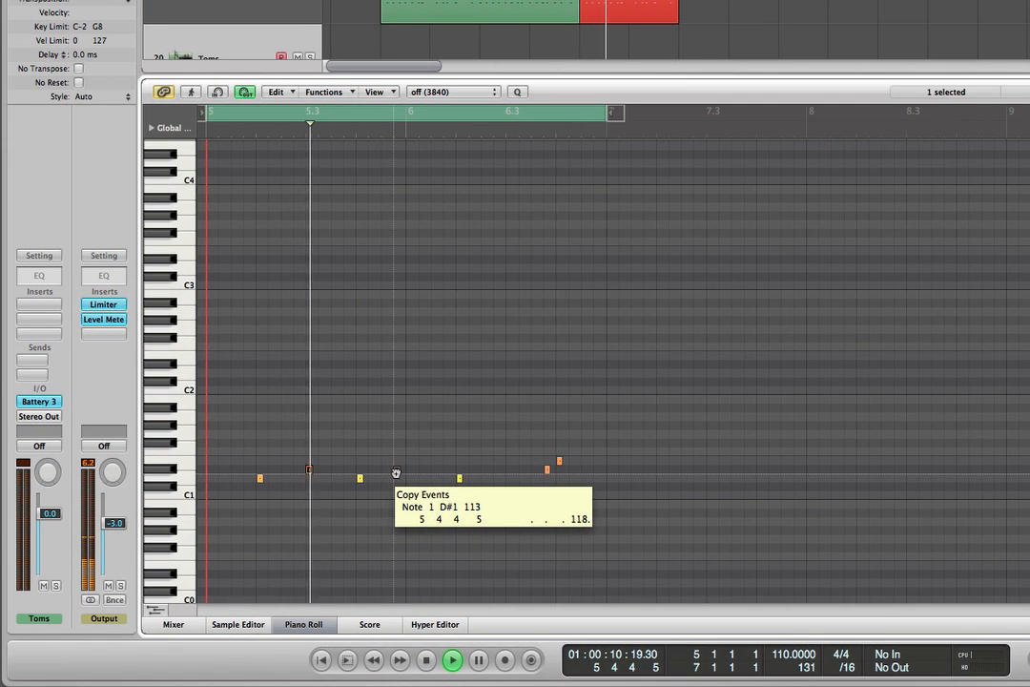
{"action": "left_click_drag", "start_coordinate": [396, 473], "coordinate": [396, 474]}
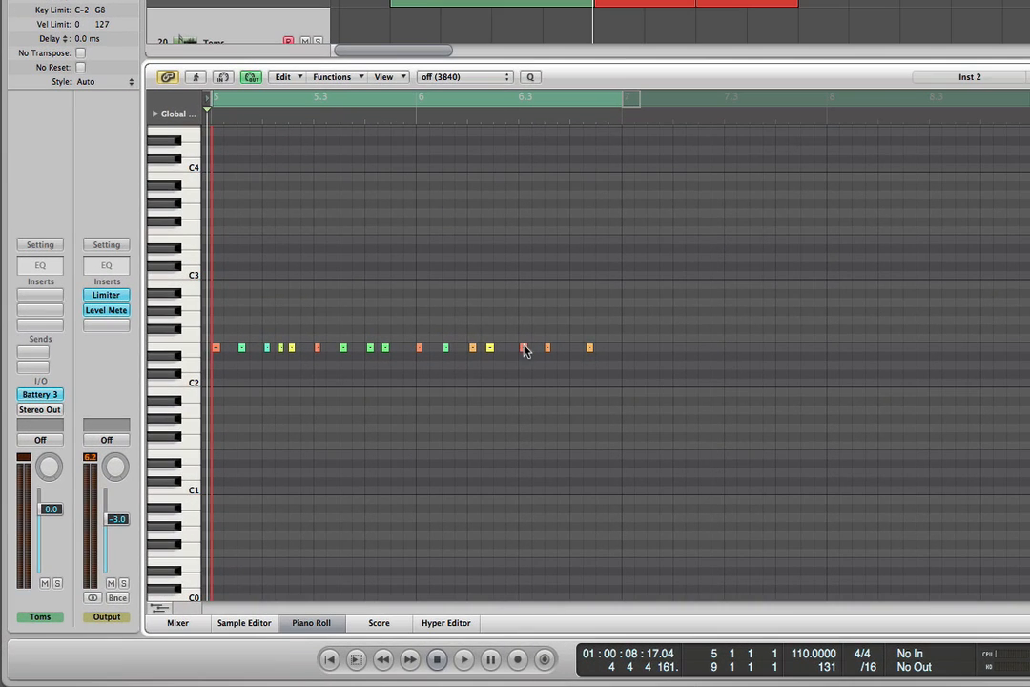
Copy the last hi-hat note of the bar 5 Hats region to F2 at 6 3 3 230 and play.
{"action": "left_click", "coordinate": [523, 348]}
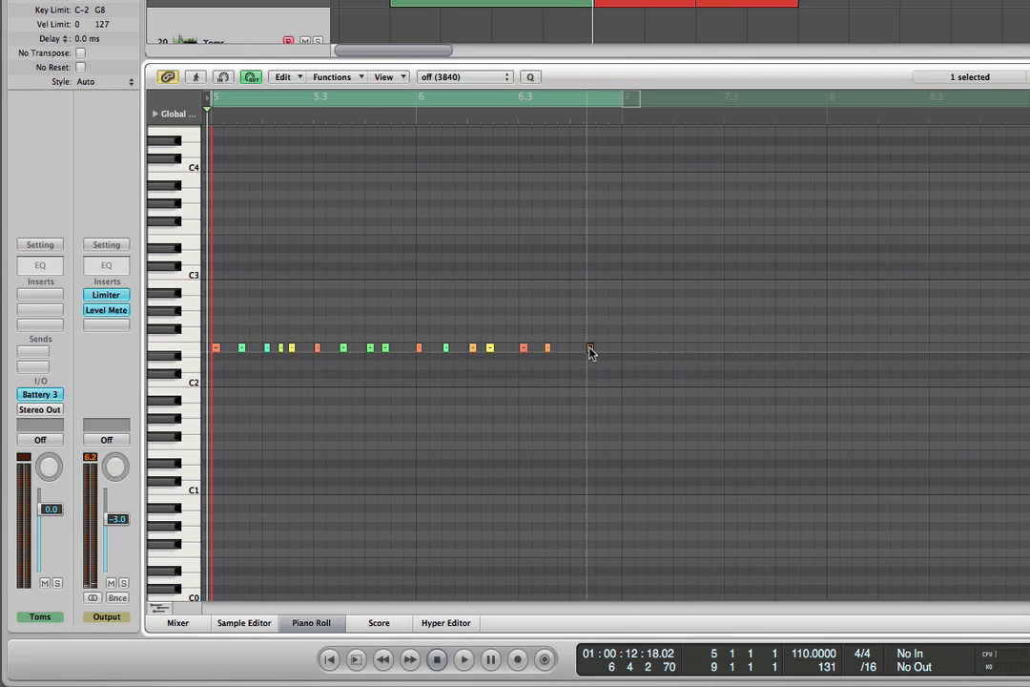
{"action": "left_click", "coordinate": [590, 348]}
{"action": "left_click_drag", "start_coordinate": [591, 351], "coordinate": [558, 341]}
{"action": "key", "text": "space"}
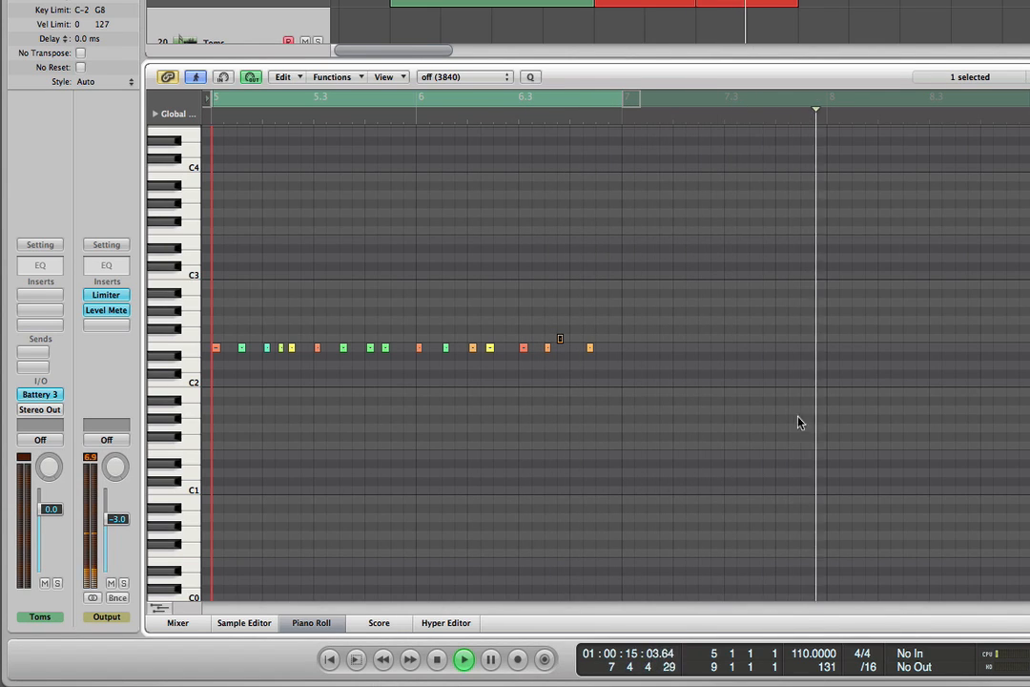
Delete the last hi-hat note and the last two kick notes from the red Hats and KIK regions starting at bar 7.
{"action": "left_click", "coordinate": [589, 349]}
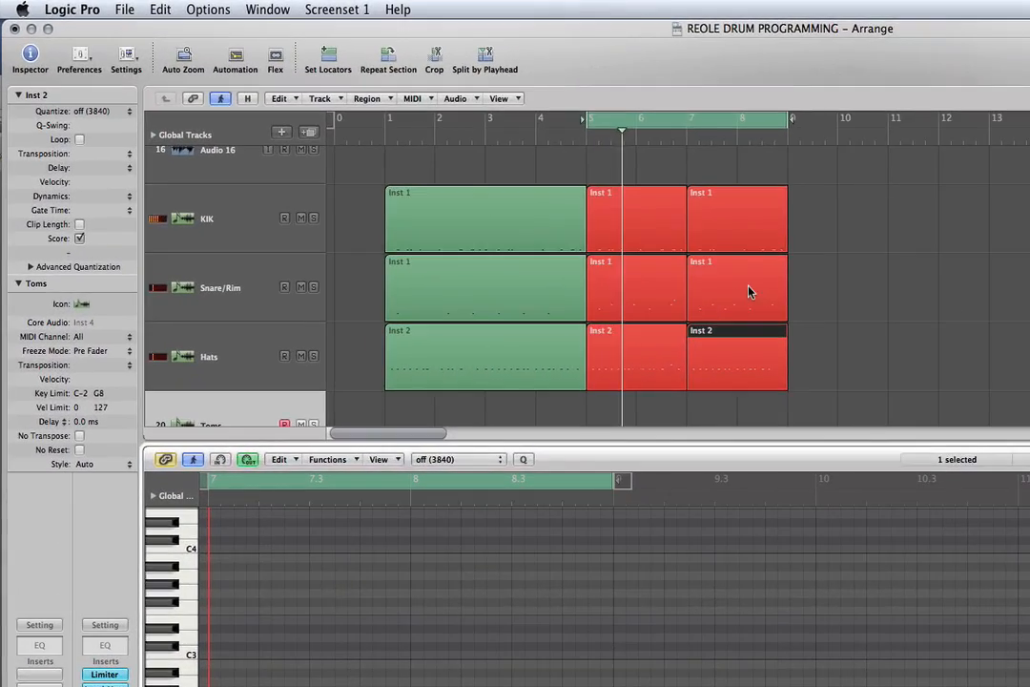
{"action": "left_click", "coordinate": [484, 188]}
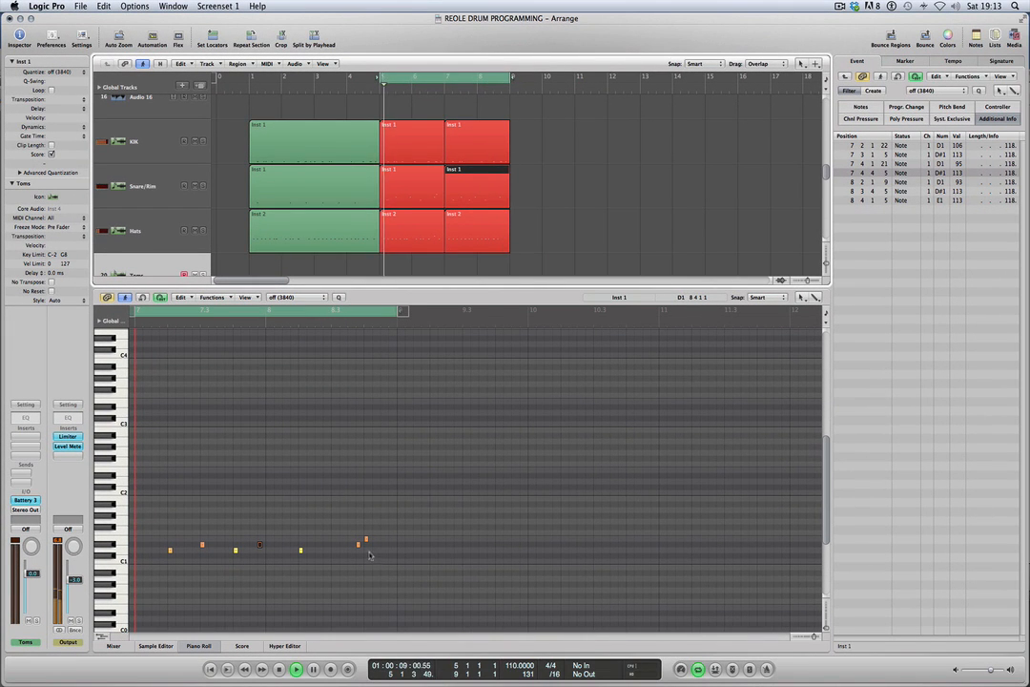
{"action": "left_click", "coordinate": [492, 152]}
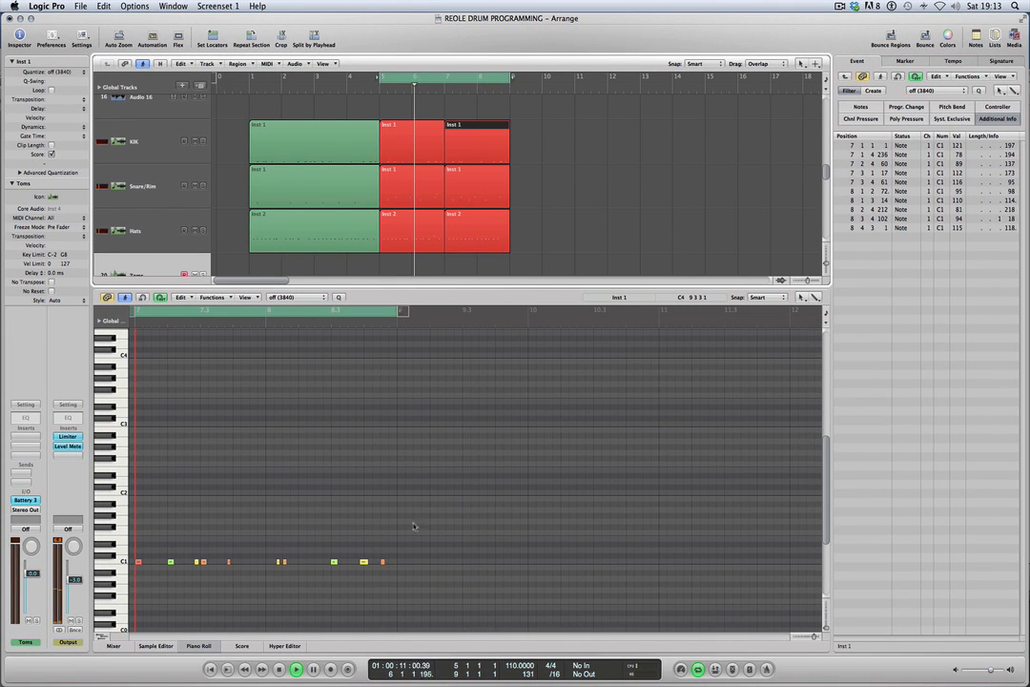
{"action": "left_click_drag", "start_coordinate": [361, 547], "coordinate": [397, 582]}
{"action": "key", "text": "Delete"}
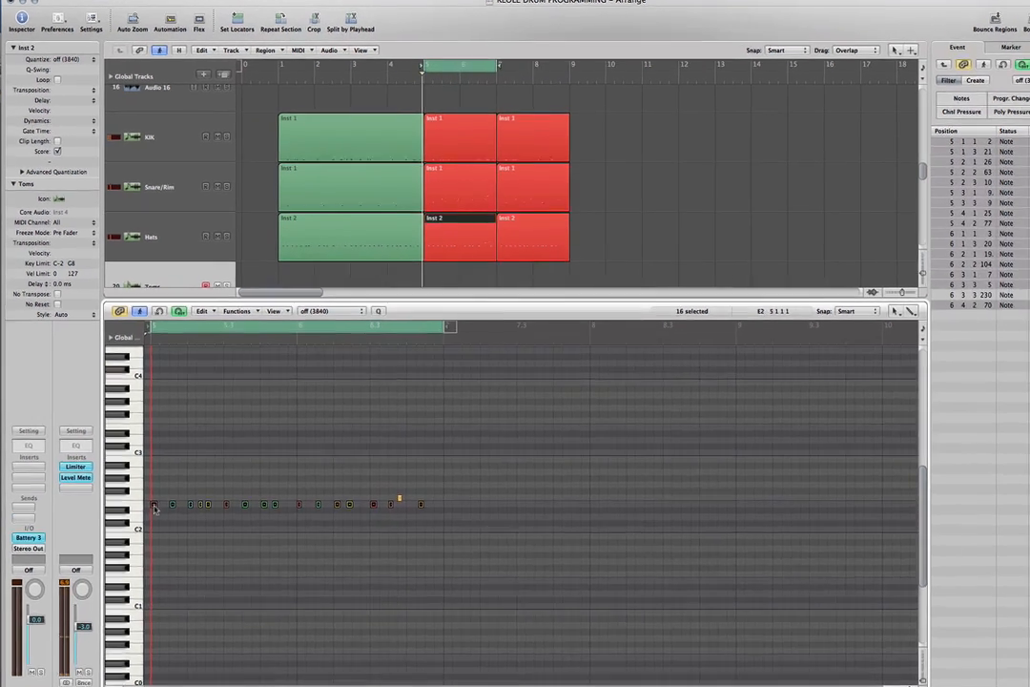
Move every note of the bar 5 Hats region except the F2 one up to G#2 and play bars 5 to 7.
{"action": "left_click_drag", "start_coordinate": [192, 586], "coordinate": [194, 559]}
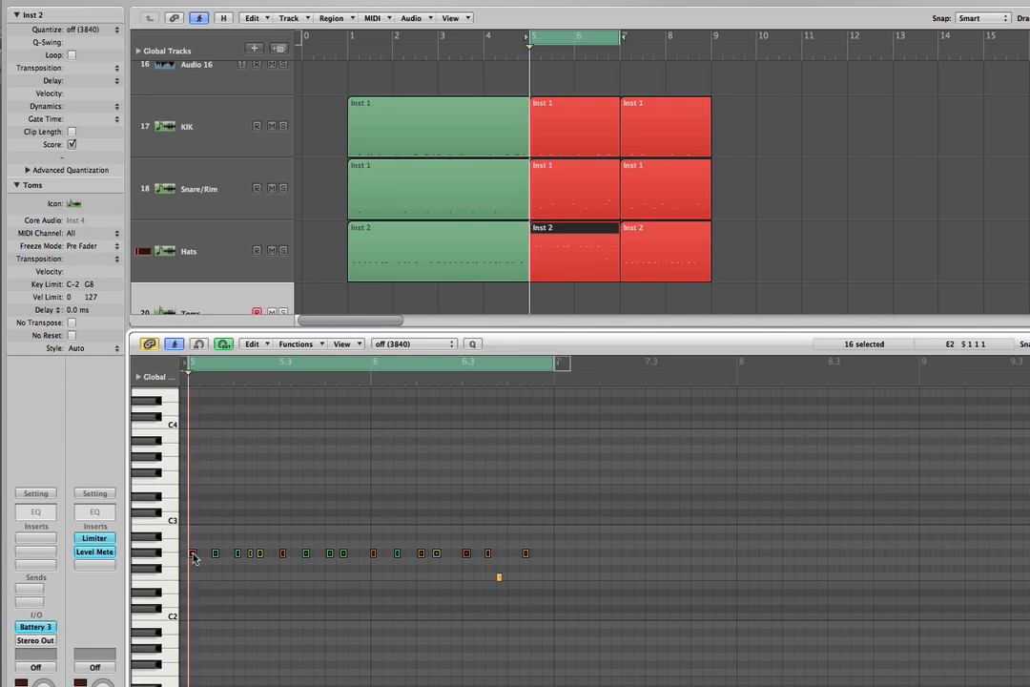
{"action": "key", "text": "space"}
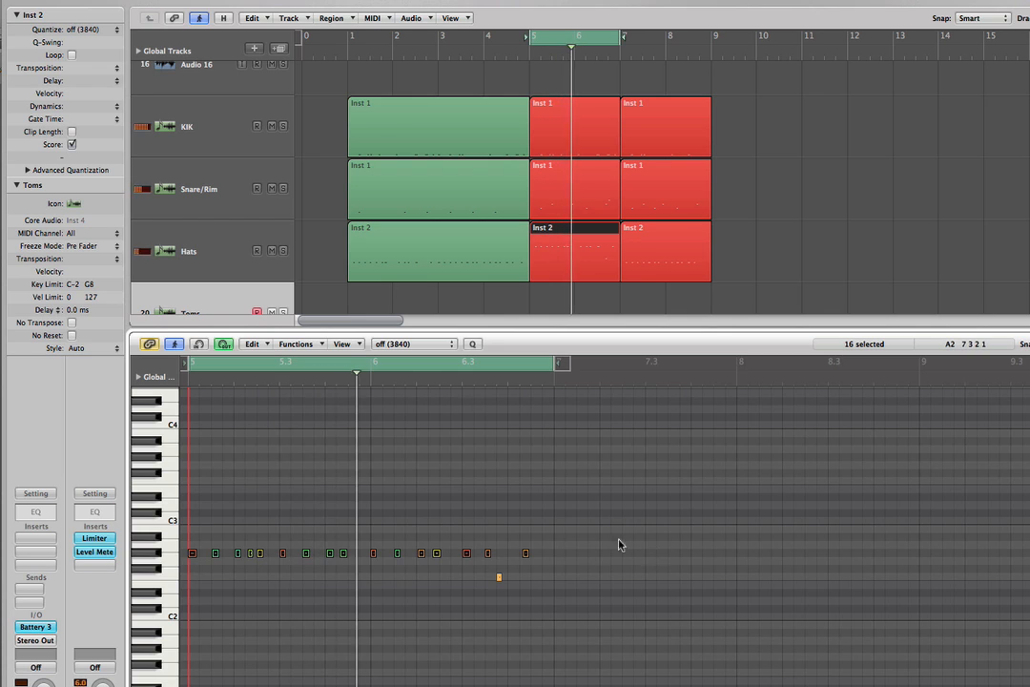
{"action": "left_click", "coordinate": [554, 537]}
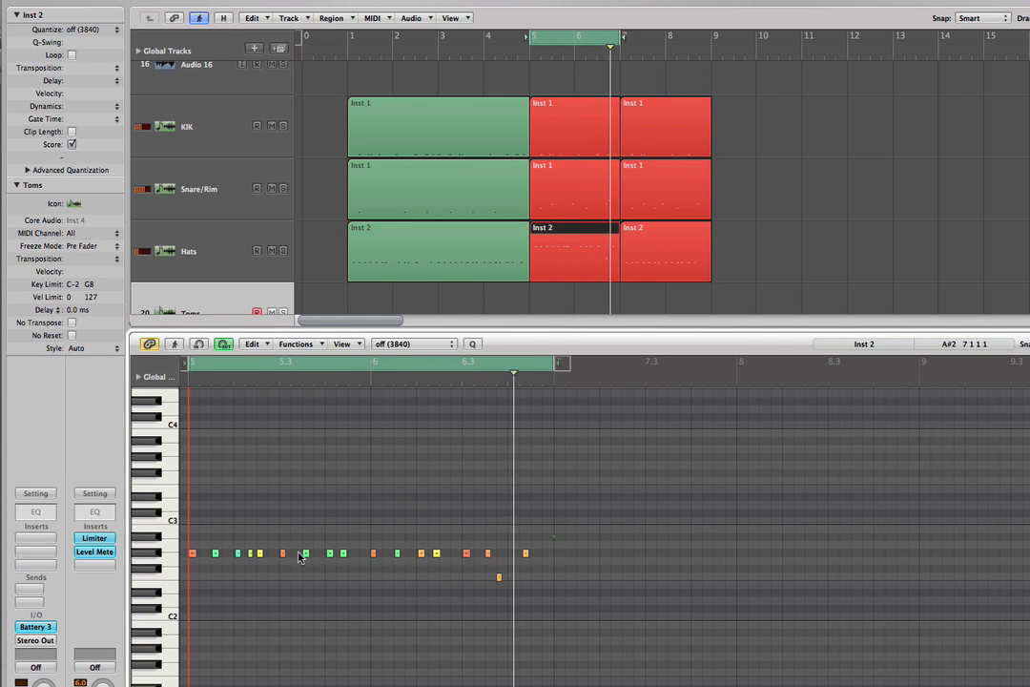
Lower the velocities of all the G#2 hi-hat notes together by 11, bringing the first one to 107.
{"action": "left_click_drag", "start_coordinate": [299, 557], "coordinate": [192, 562]}
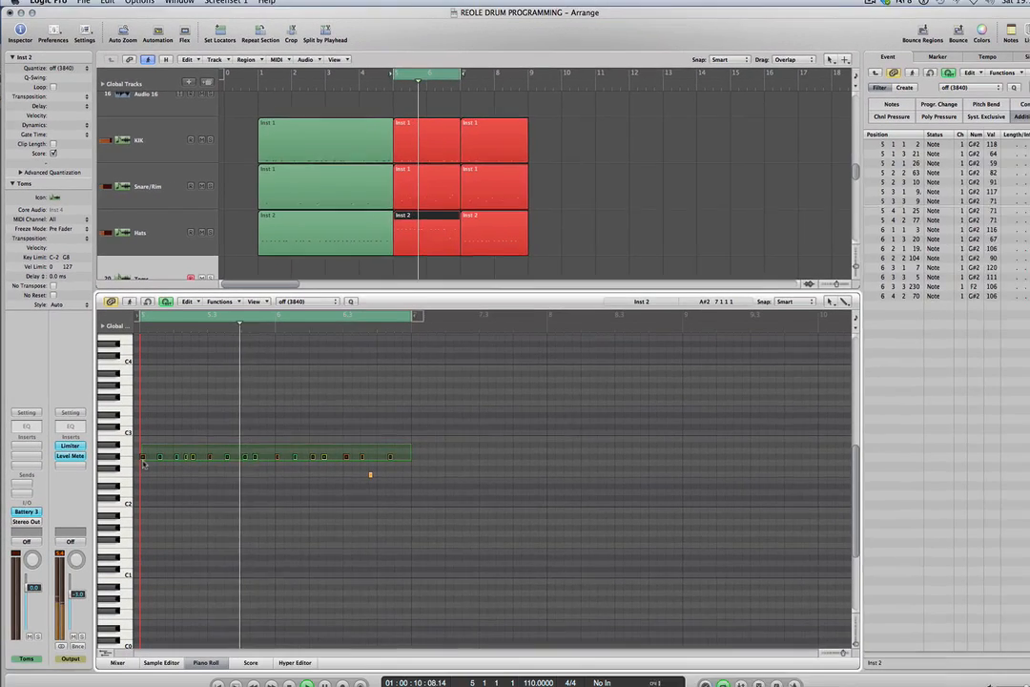
{"action": "left_click_drag", "start_coordinate": [143, 462], "coordinate": [141, 463]}
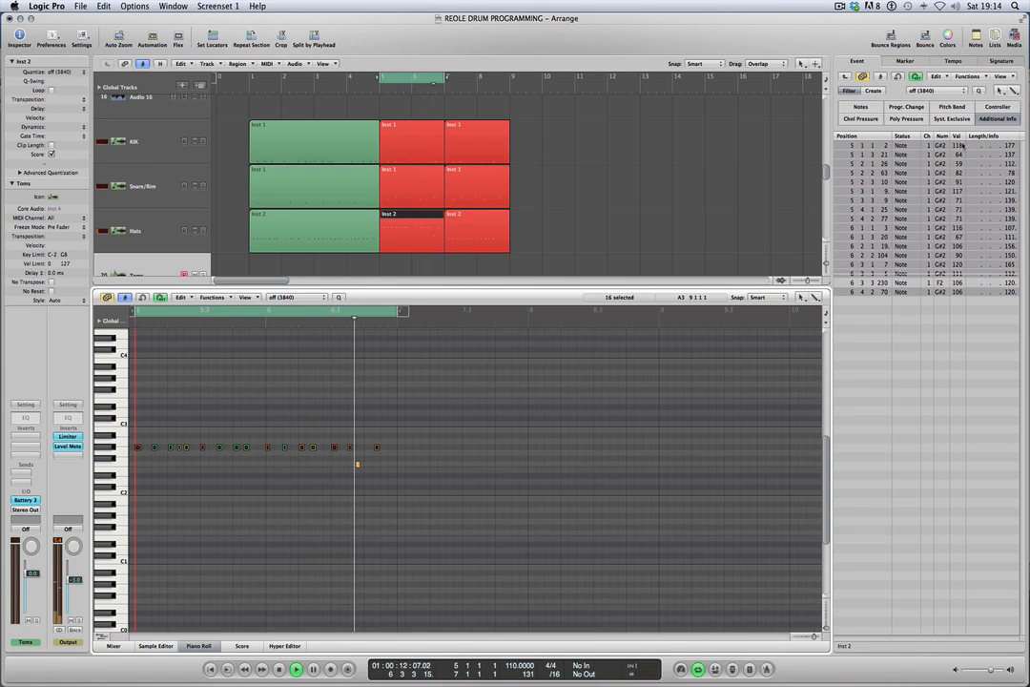
{"action": "left_click_drag", "start_coordinate": [959, 147], "coordinate": [959, 158]}
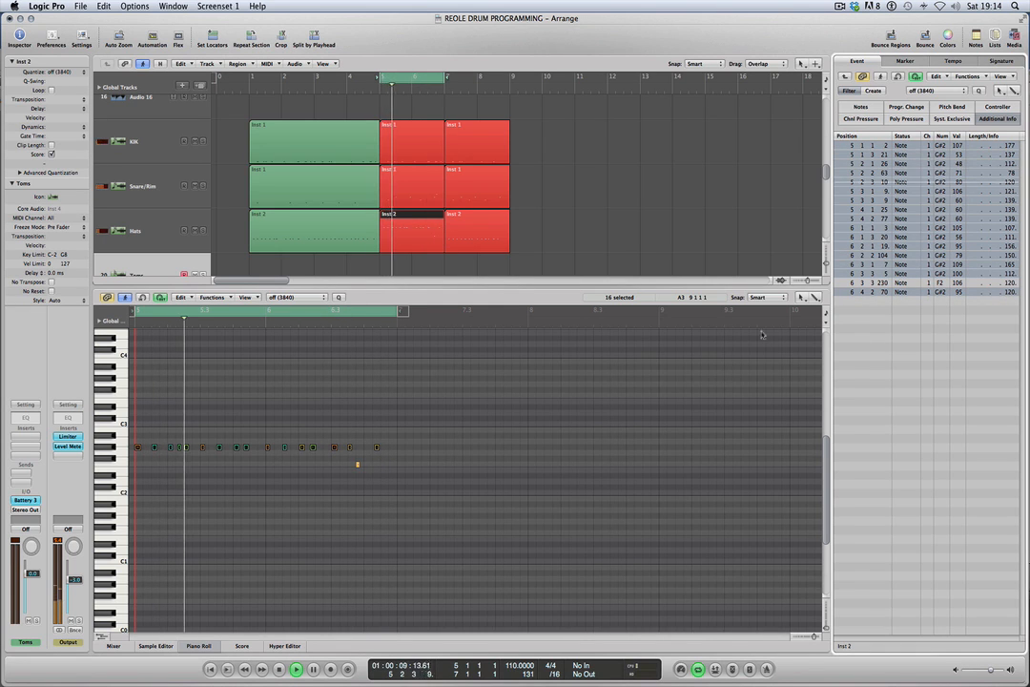
{"action": "left_click", "coordinate": [355, 469]}
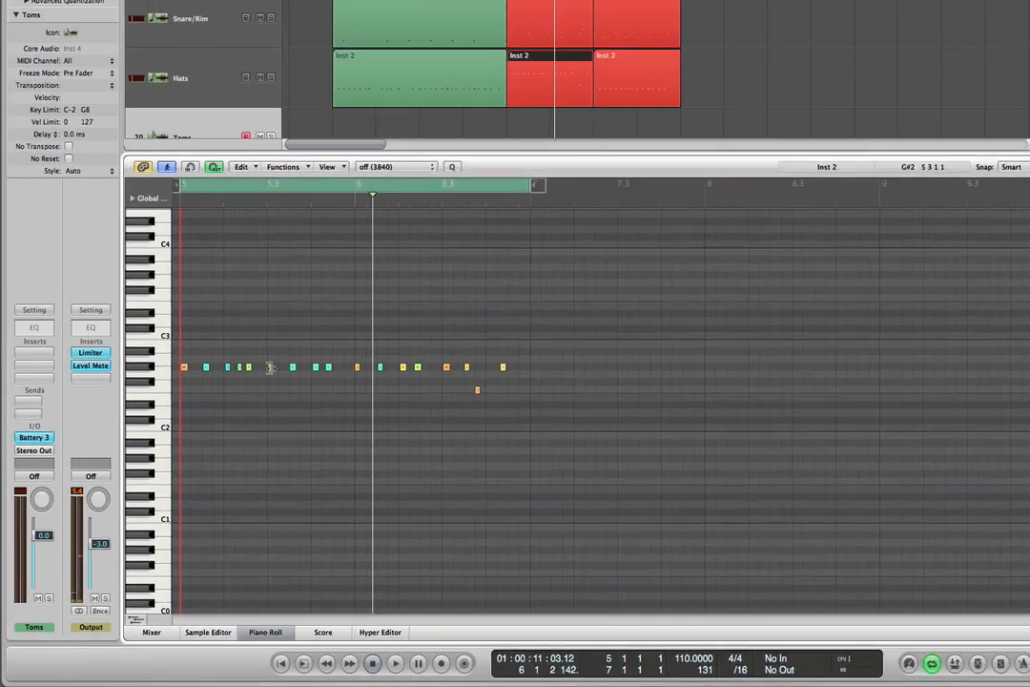
Move the hi-hat note at 5 3 1 9 down to F#2 and play the pattern.
{"action": "left_click", "coordinate": [202, 448]}
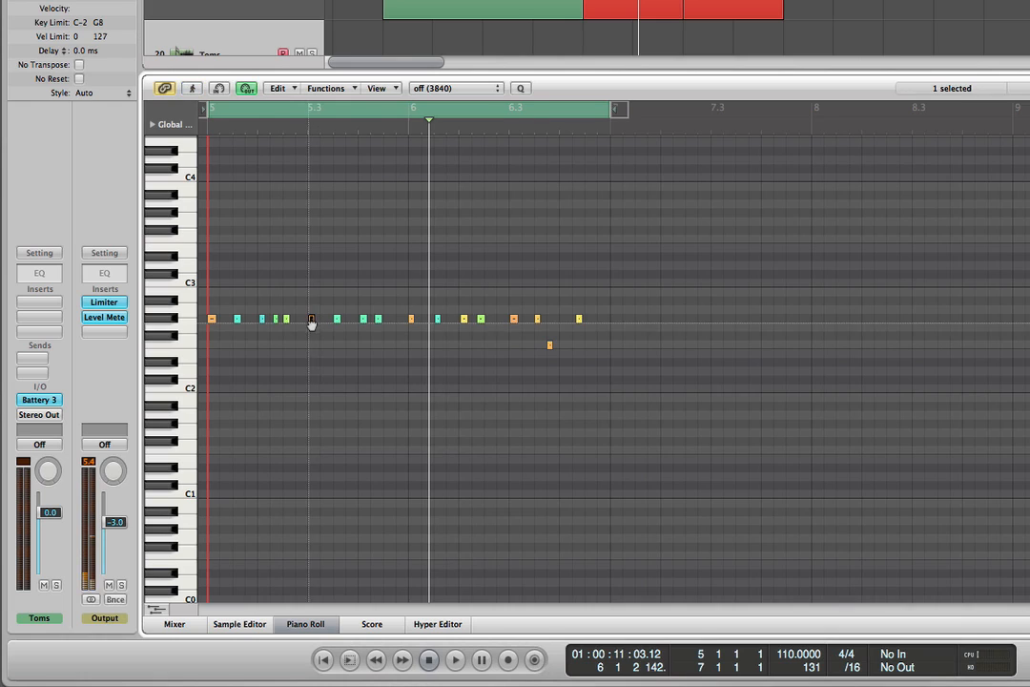
{"action": "left_click_drag", "start_coordinate": [311, 323], "coordinate": [311, 340]}
{"action": "key", "text": "space"}
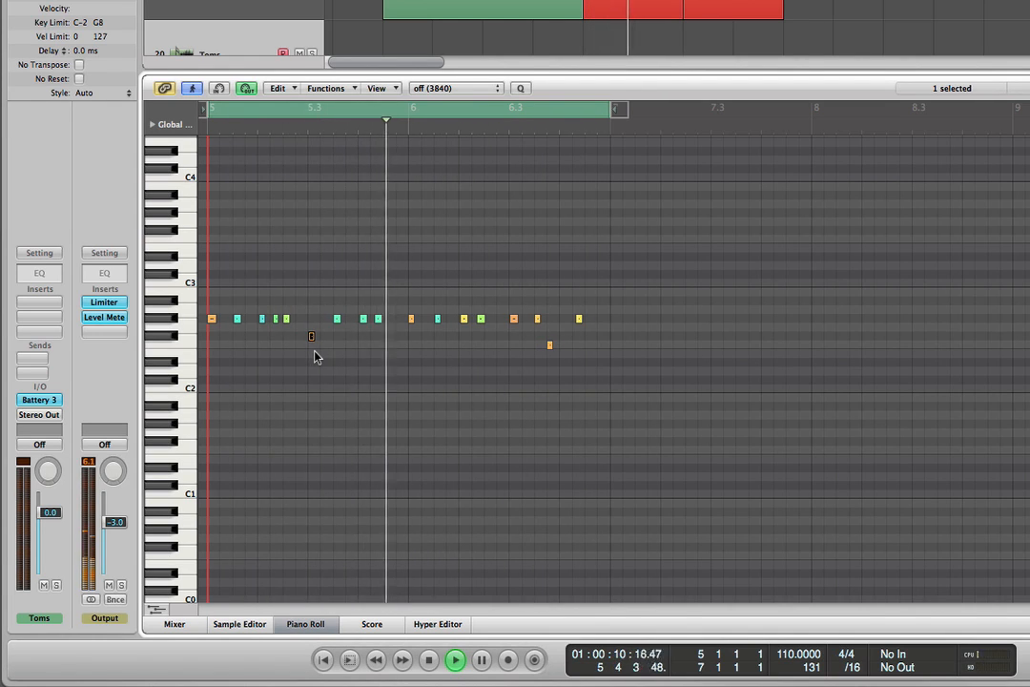
{"action": "key", "text": "space"}
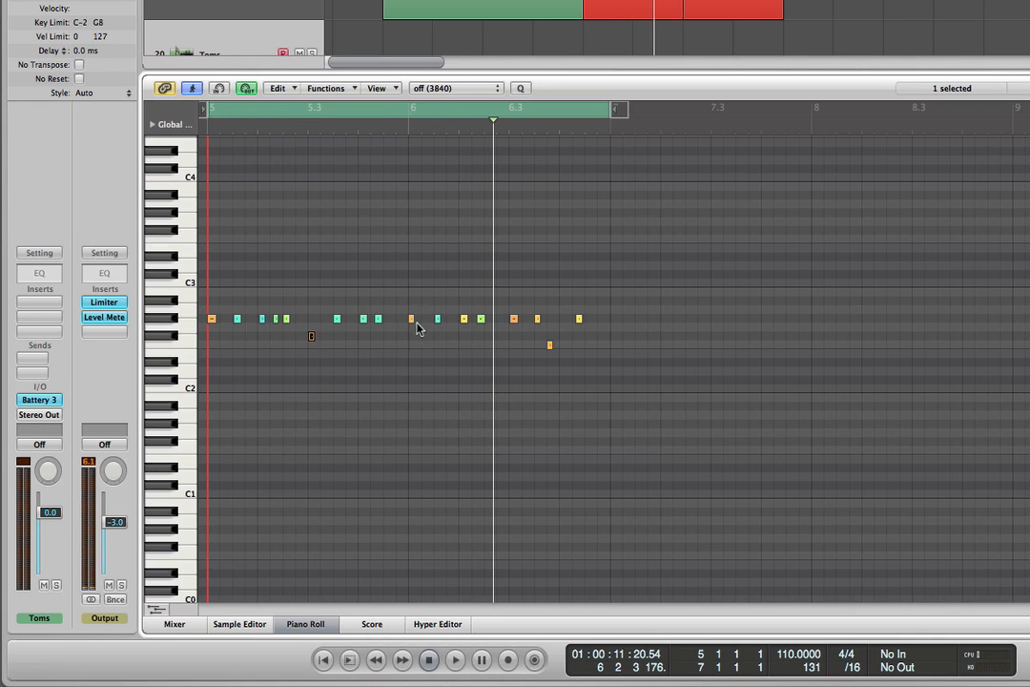
Move the hi-hat notes at 6 1 1 3 and 6 1 3 20 up to A2 and A#2, and play the pattern.
{"action": "left_click_drag", "start_coordinate": [412, 323], "coordinate": [439, 304]}
{"action": "key", "text": "space"}
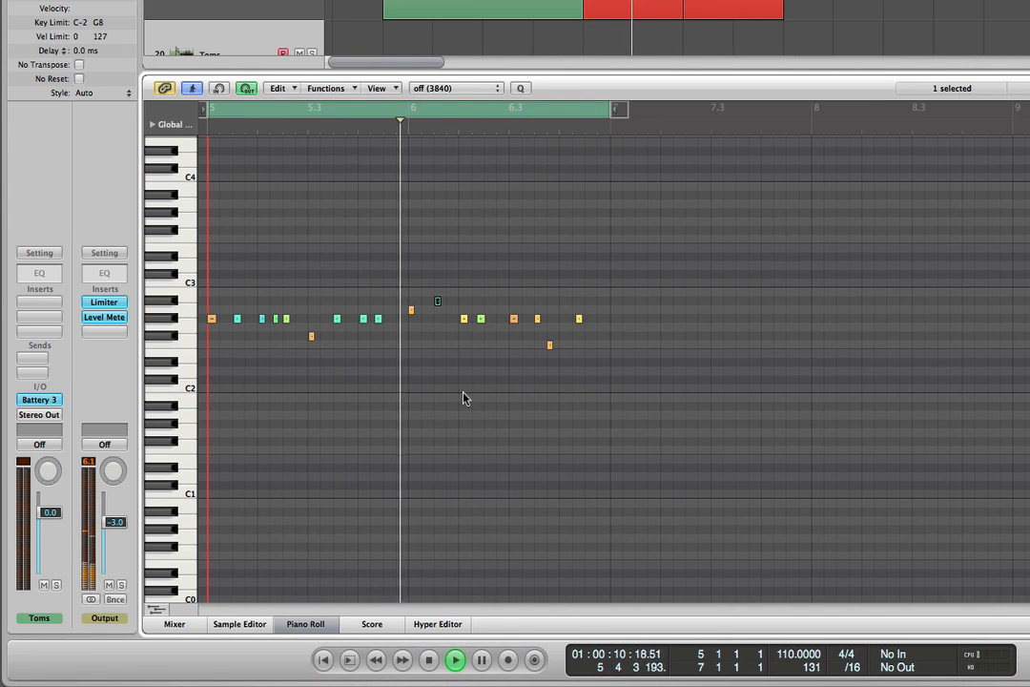
{"action": "key", "text": "space"}
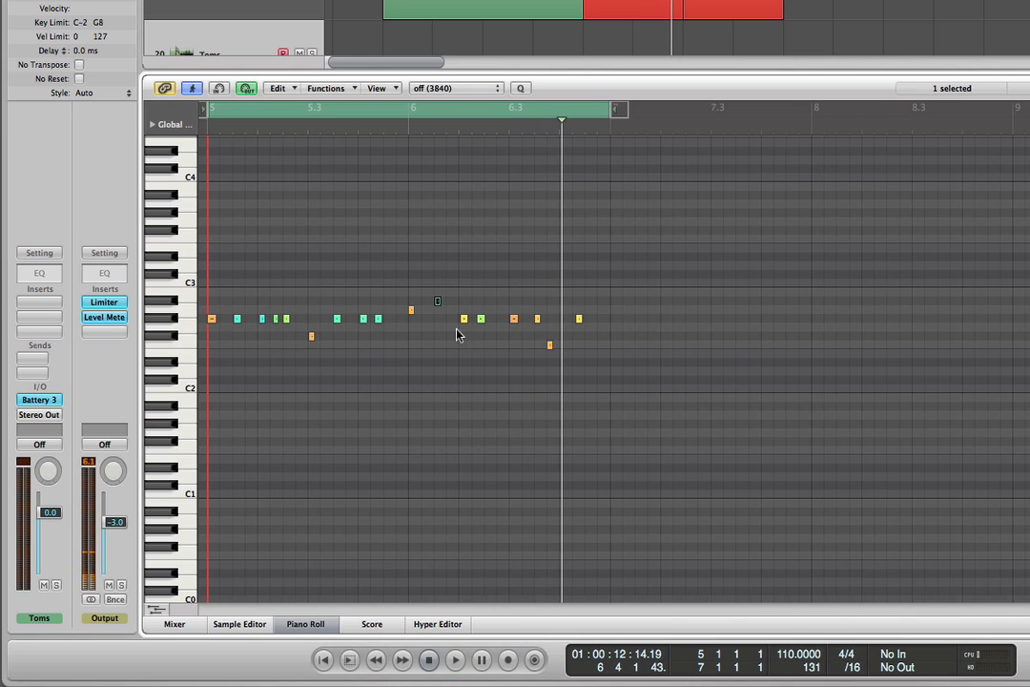
Move the hi-hat notes at 6 2 1 19 and 5 1 1 2 up to B2, and play the pattern after each change.
{"action": "left_click_drag", "start_coordinate": [465, 320], "coordinate": [464, 294]}
{"action": "key", "text": "space"}
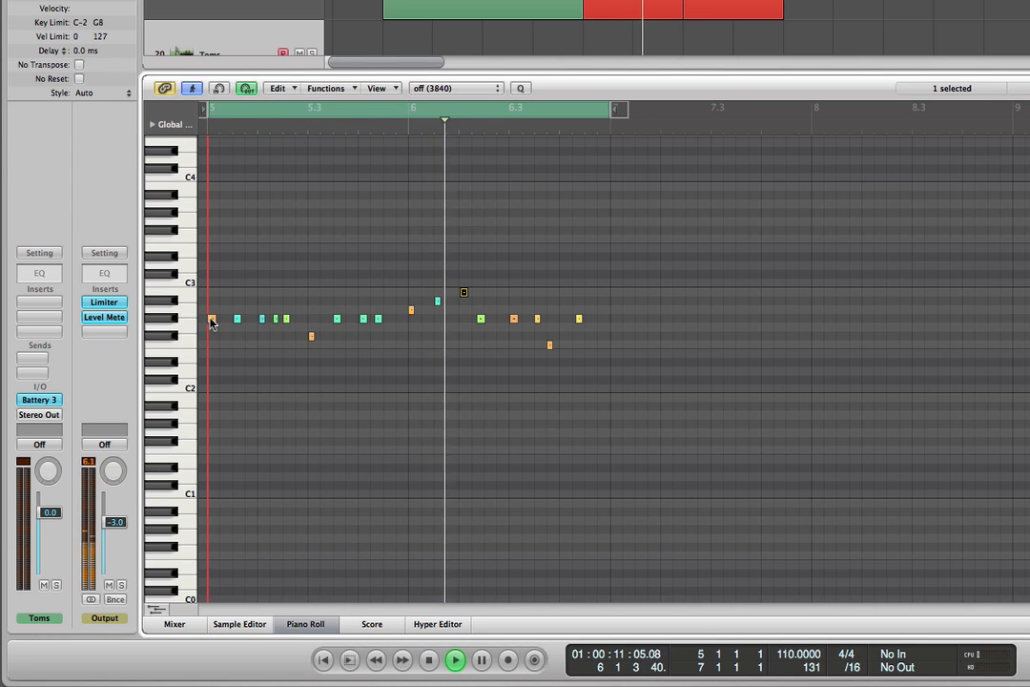
{"action": "left_click_drag", "start_coordinate": [212, 317], "coordinate": [212, 292]}
{"action": "key", "text": "space"}
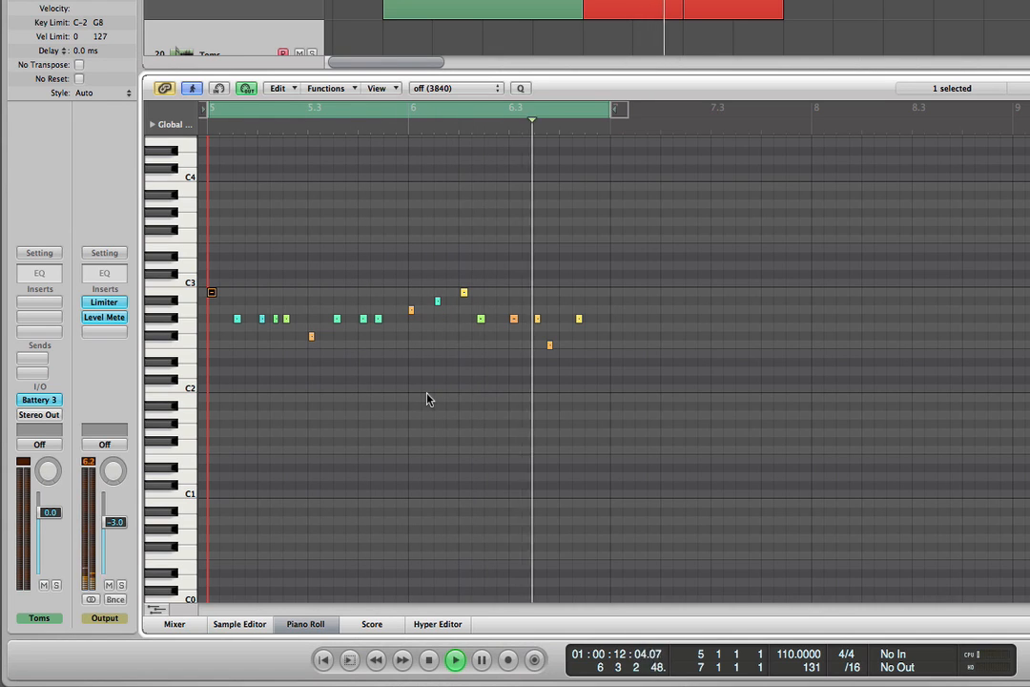
{"action": "key", "text": "space"}
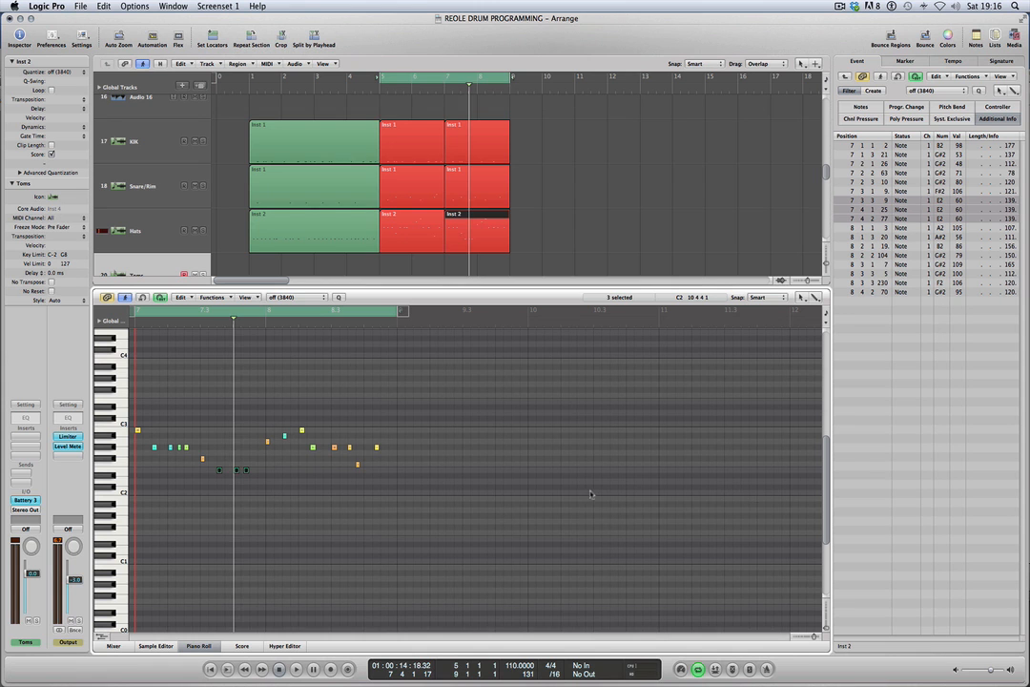
Play the hi-hat pattern and move G#2 notes in the second half of bar 8 down in pitch.
{"action": "left_click", "coordinate": [268, 490]}
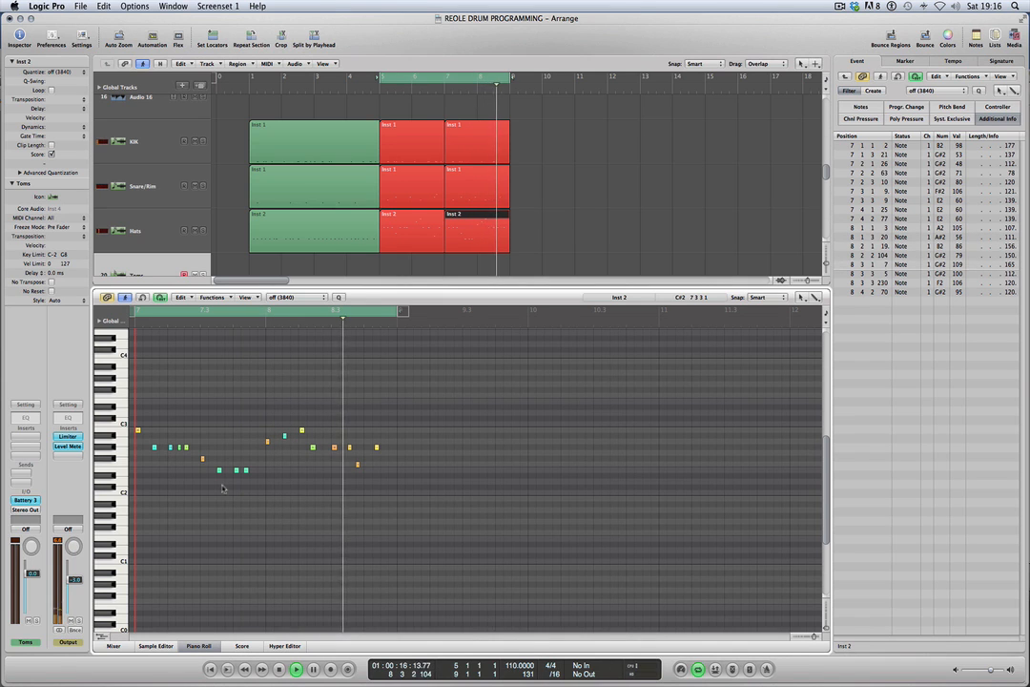
{"action": "key", "text": "space"}
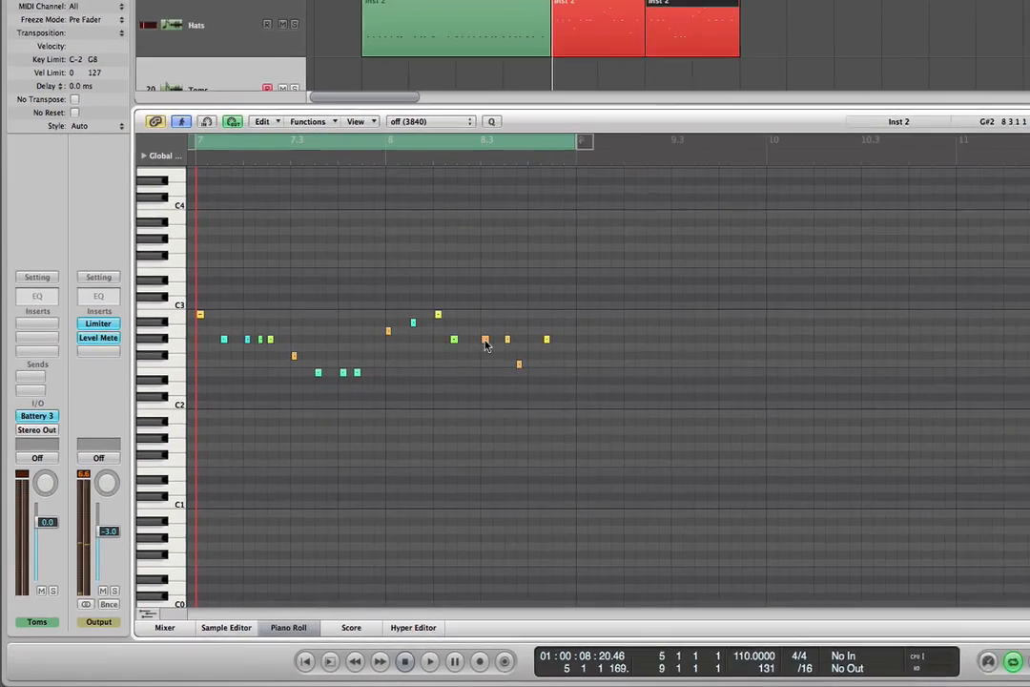
{"action": "left_click_drag", "start_coordinate": [333, 449], "coordinate": [333, 470]}
{"action": "left_click_drag", "start_coordinate": [527, 345], "coordinate": [527, 367]}
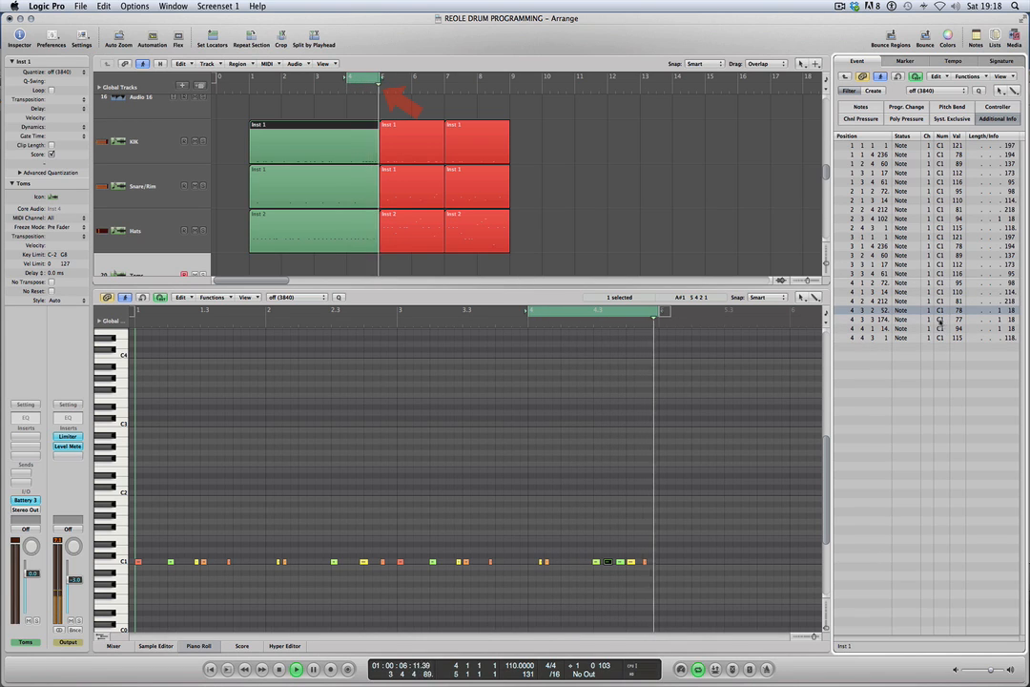
Shift the kick note at 4 3 3 174 earlier to 4 3 3 126, and delete the last kick note at 4 4 3 1.
{"action": "left_click", "coordinate": [928, 320]}
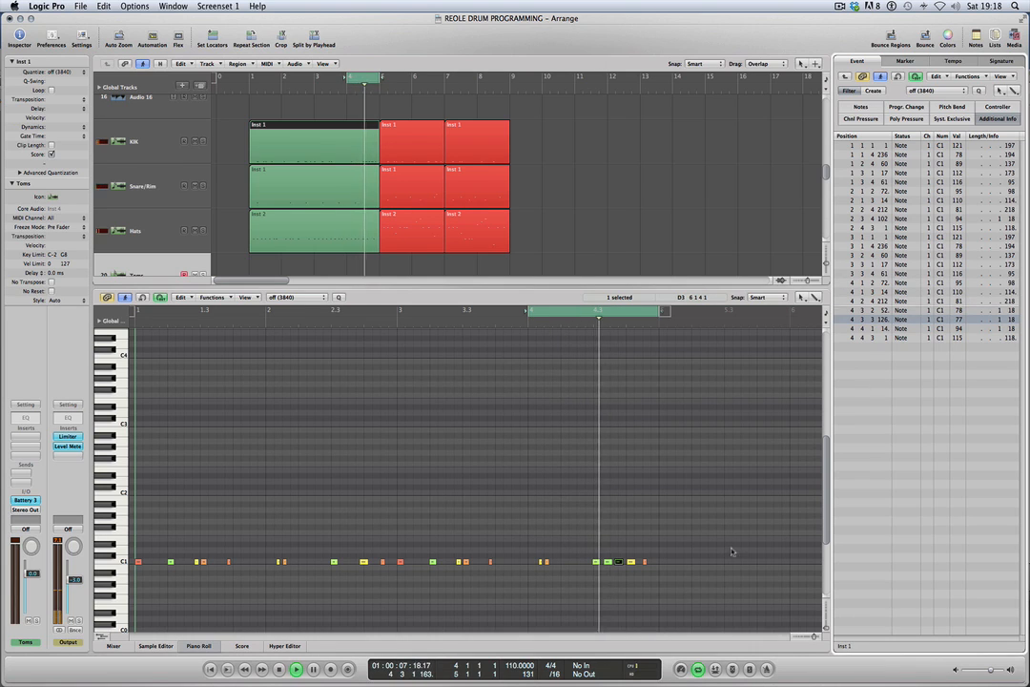
{"action": "left_click", "coordinate": [696, 577]}
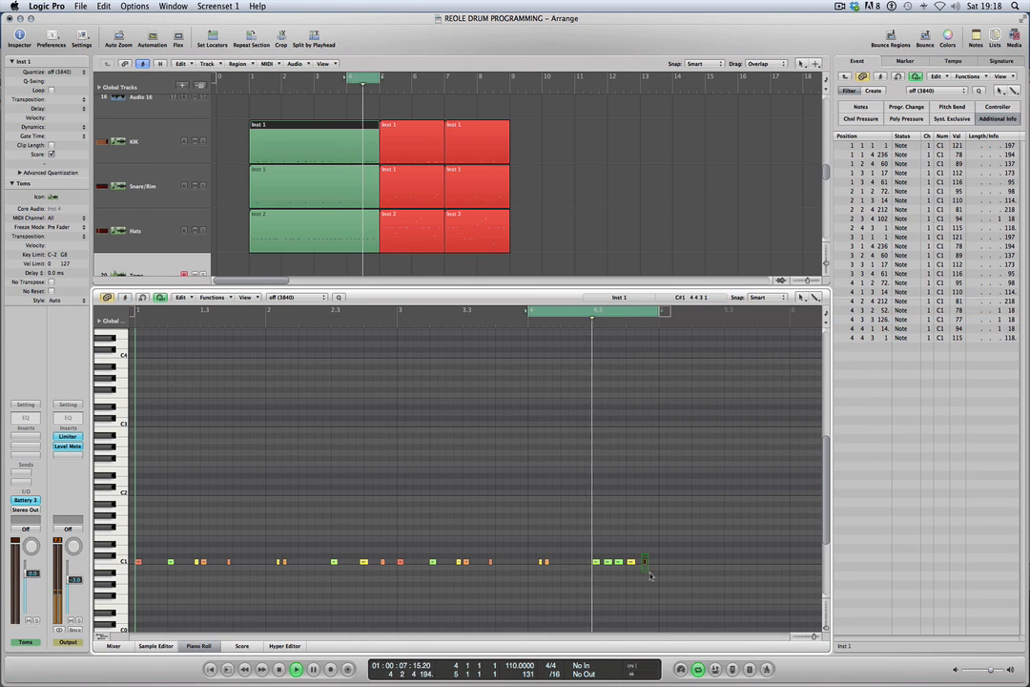
{"action": "left_click_drag", "start_coordinate": [642, 553], "coordinate": [650, 573]}
{"action": "key", "text": "Delete"}
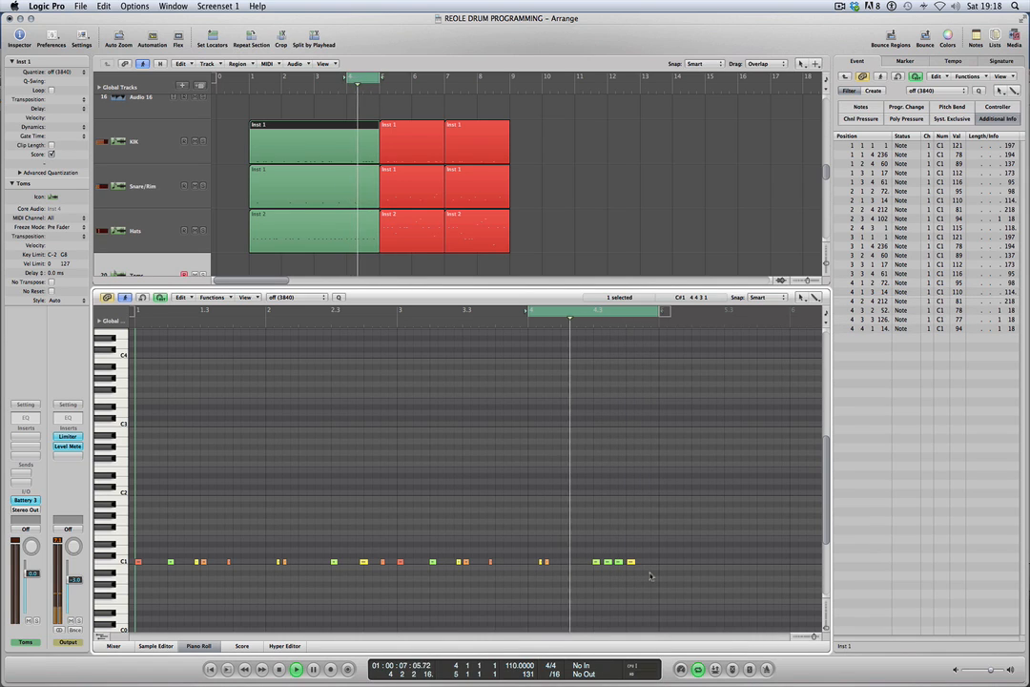
{"action": "key", "text": "space"}
{"action": "key", "text": "space"}
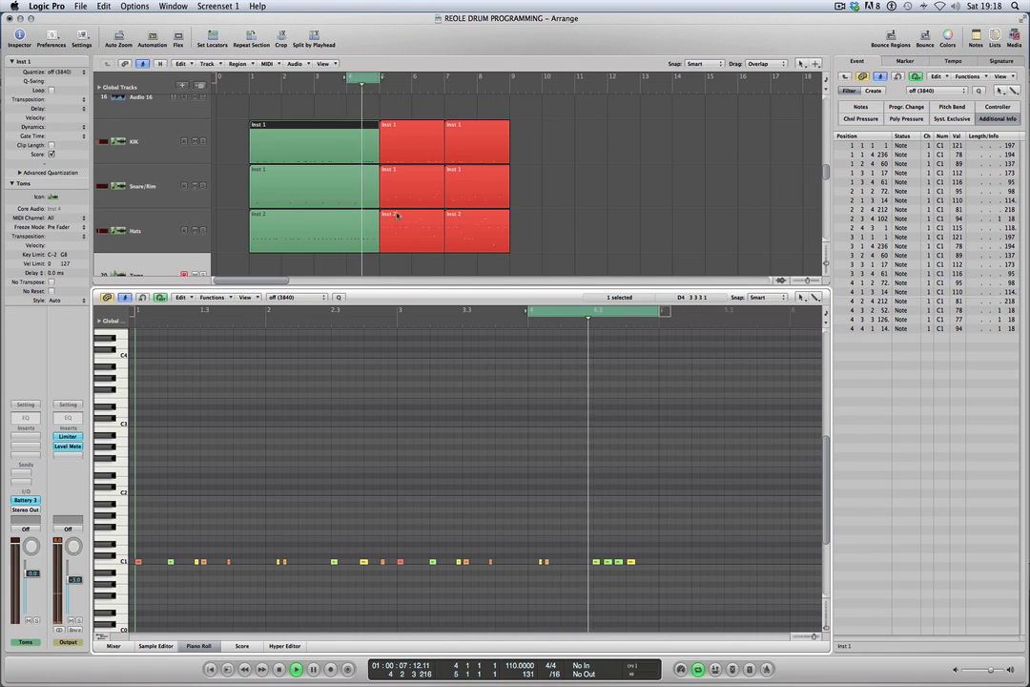
Open the first snare region and move its last note at 4 4 1 5 up to F1.
{"action": "left_click", "coordinate": [354, 193]}
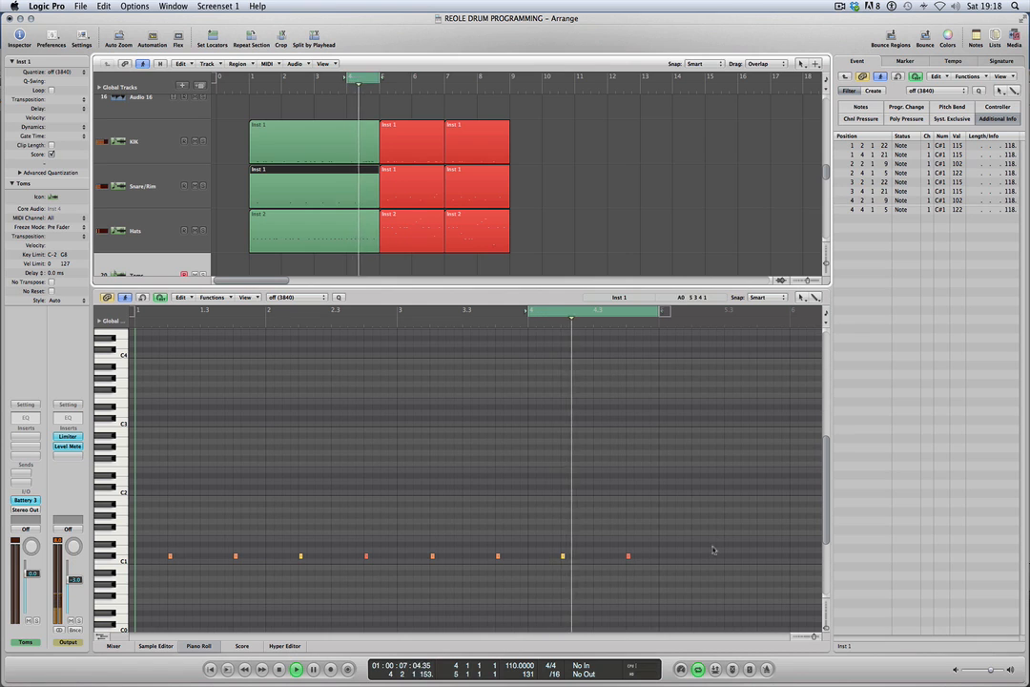
{"action": "key", "text": "space"}
{"action": "left_click_drag", "start_coordinate": [628, 557], "coordinate": [628, 535]}
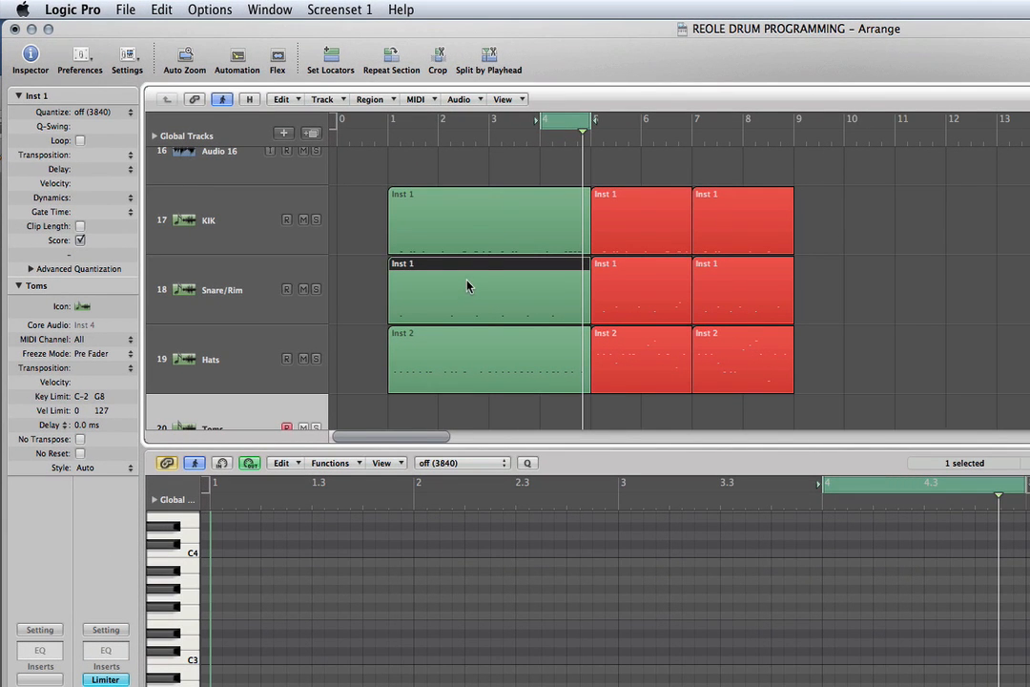
Copy the first snare region onto the Toms track and enlarge the arrange area to show the whole track.
{"action": "left_click_drag", "start_coordinate": [468, 285], "coordinate": [467, 409]}
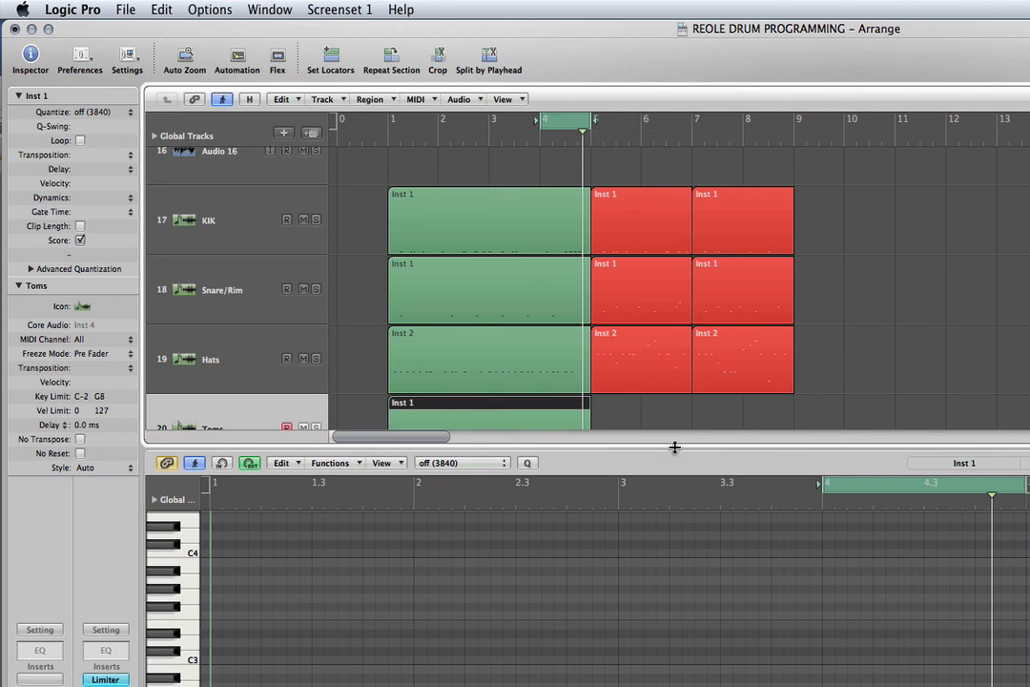
{"action": "left_click_drag", "start_coordinate": [676, 448], "coordinate": [667, 545]}
{"action": "left_click", "coordinate": [634, 466]}
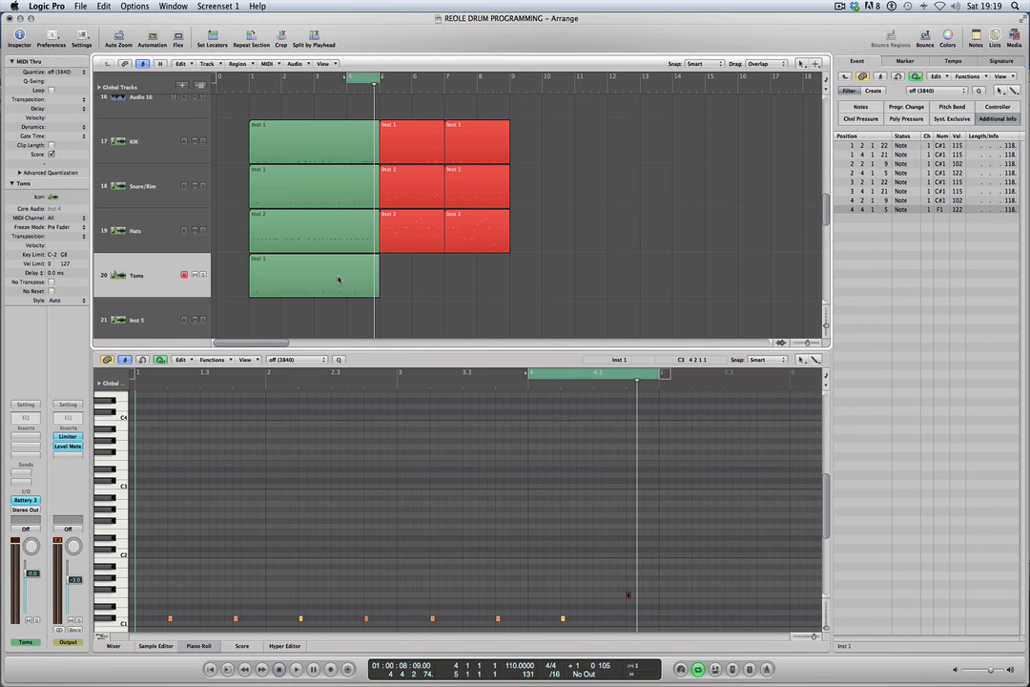
{"action": "left_click_drag", "start_coordinate": [826, 510], "coordinate": [826, 542]}
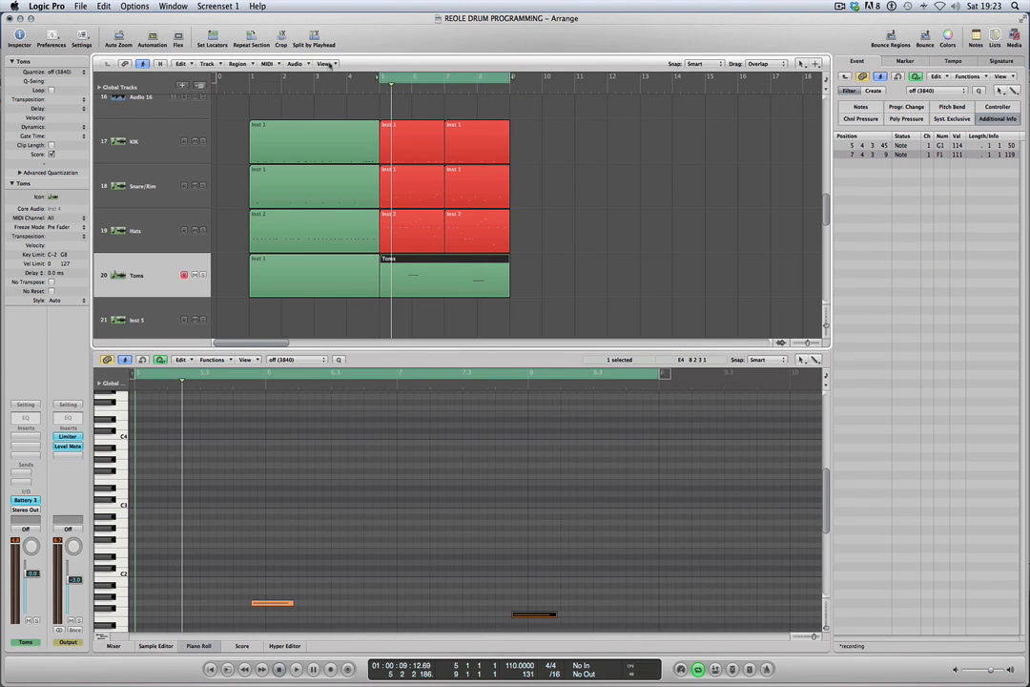
Color the Toms region spanning bars 5 to 9 red to match the second section.
{"action": "left_click", "coordinate": [330, 63]}
{"action": "left_click", "coordinate": [288, 232]}
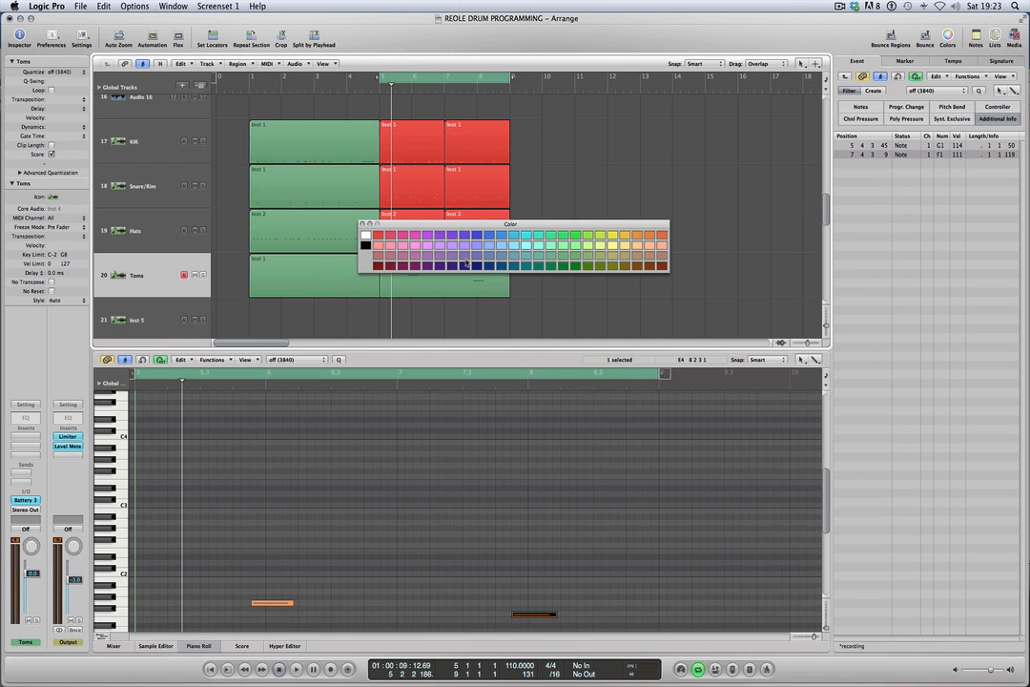
{"action": "left_click", "coordinate": [379, 235]}
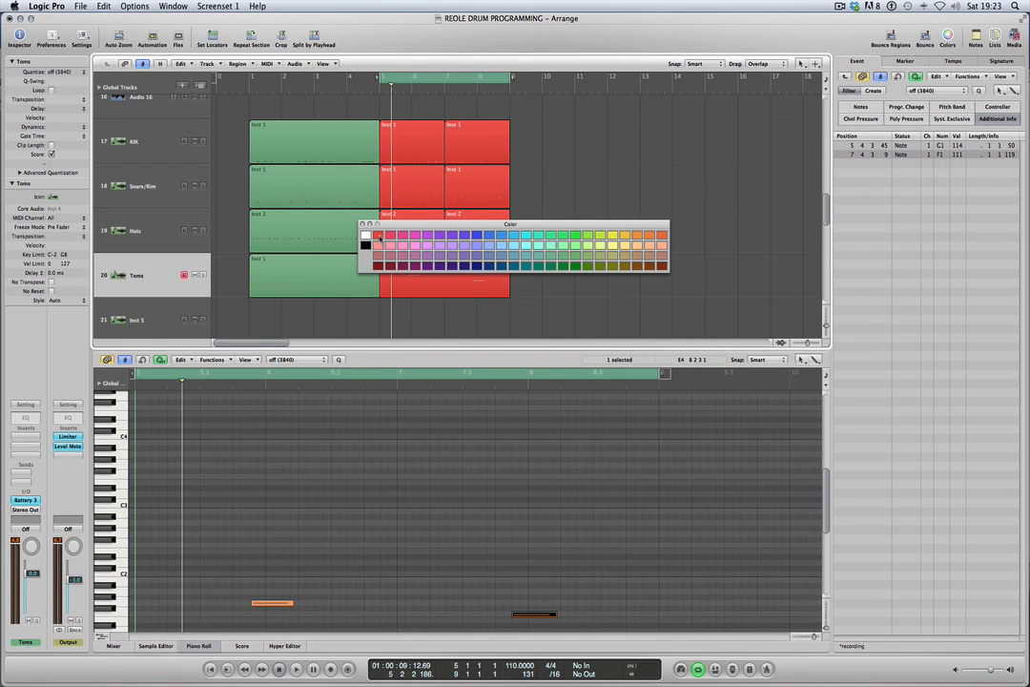
{"action": "left_click", "coordinate": [363, 226]}
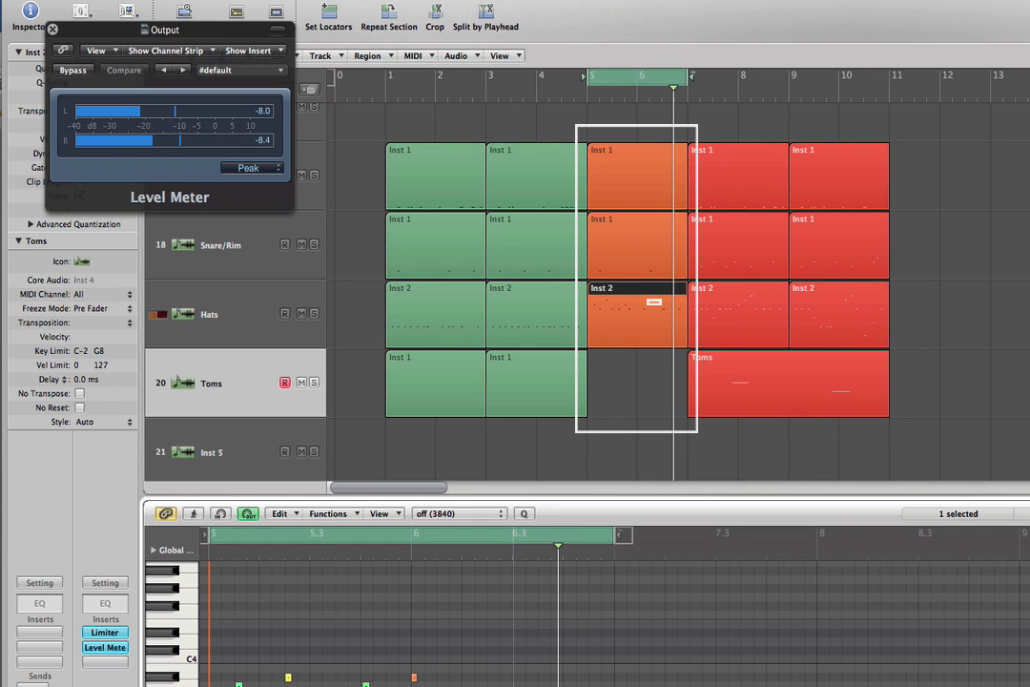
Move the hi-hat note at 6 3 1 7 in the orange section up to A#4 and play the pattern.
{"action": "left_click_drag", "start_coordinate": [519, 683], "coordinate": [520, 619]}
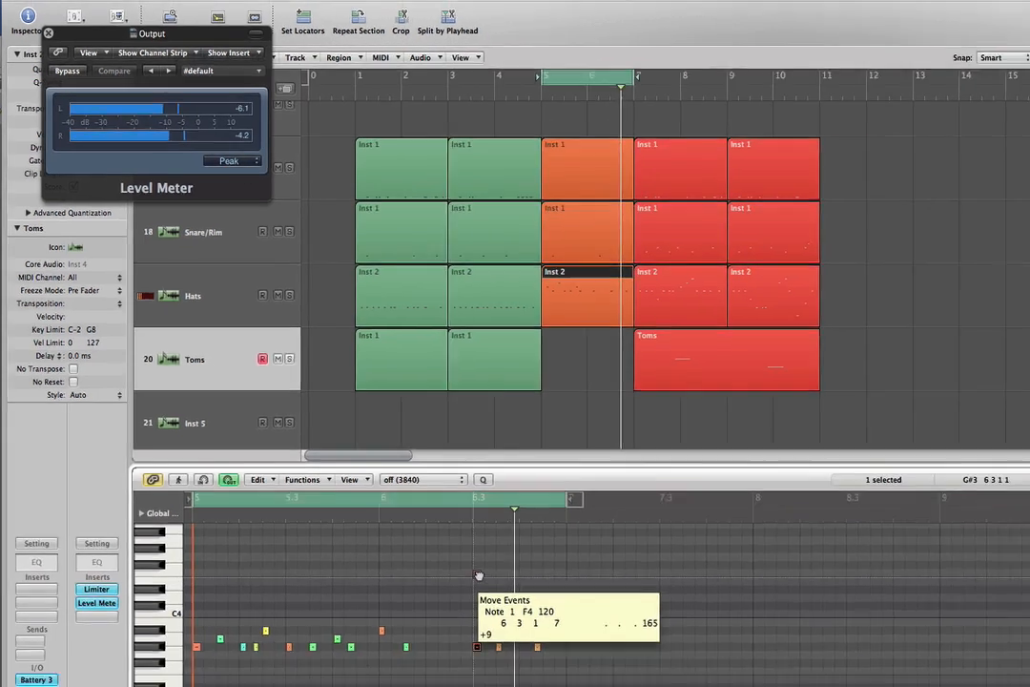
{"action": "left_click_drag", "start_coordinate": [479, 576], "coordinate": [477, 545]}
{"action": "left_click_drag", "start_coordinate": [336, 407], "coordinate": [336, 398]}
{"action": "key", "text": "space"}
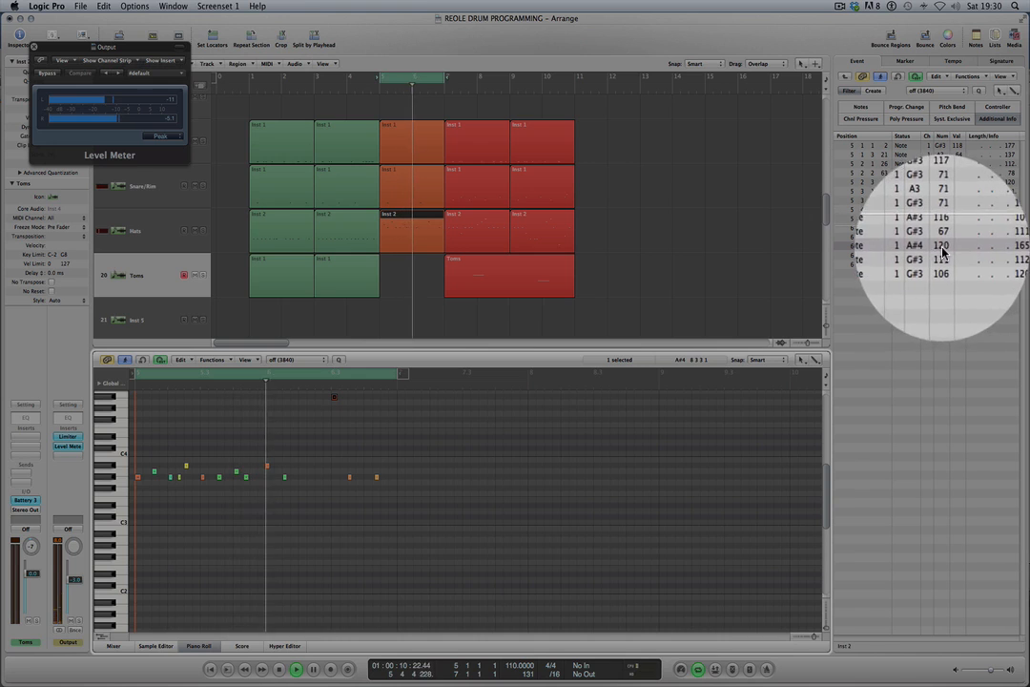
Set the A#4 hi-hat note's velocity to 84 and delete the two G#3 notes after it at 6 3 3 5 and 6 4 2 70.
{"action": "left_click_drag", "start_coordinate": [956, 247], "coordinate": [943, 293]}
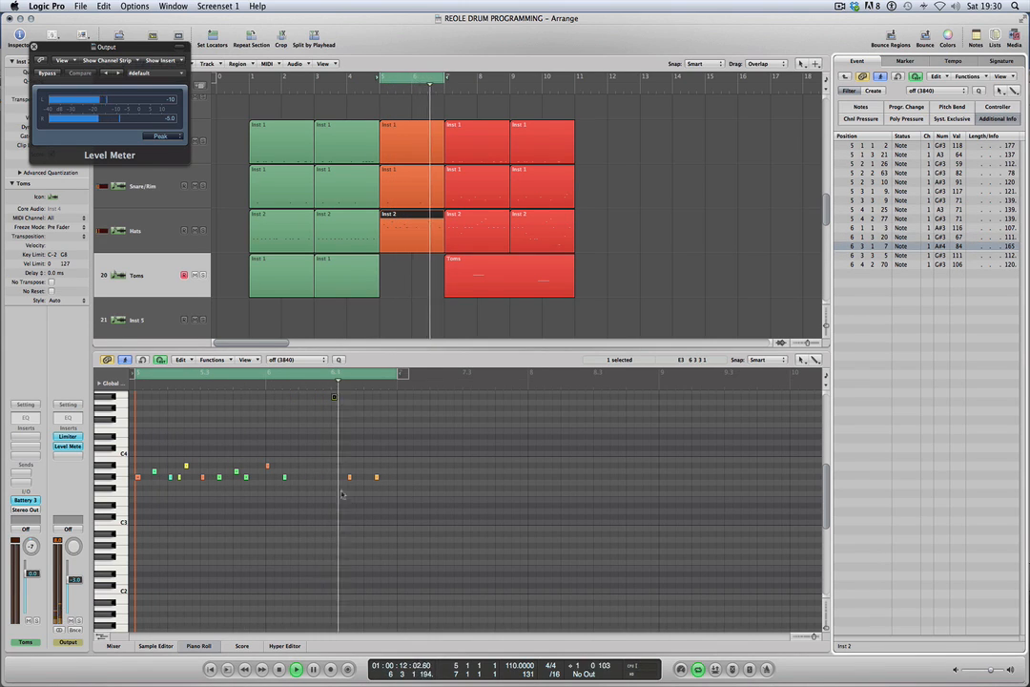
{"action": "left_click_drag", "start_coordinate": [336, 467], "coordinate": [391, 495]}
{"action": "key", "text": "Delete"}
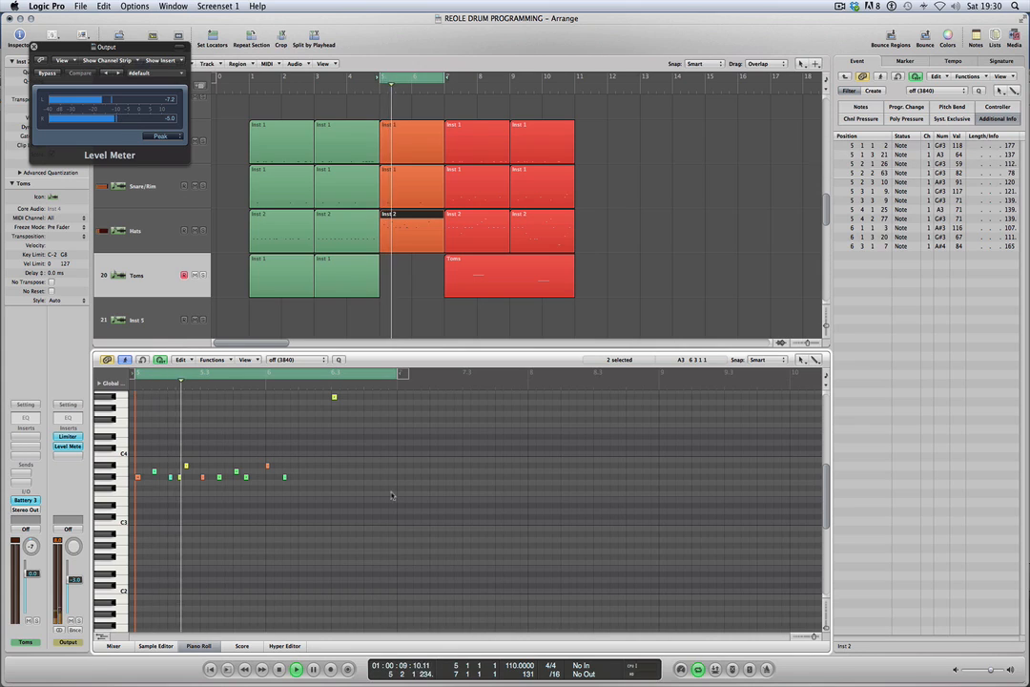
Replace the two-bar playback loop with a cycle from bar 1 to bar 11 and play the whole arrangement.
{"action": "left_click", "coordinate": [434, 78]}
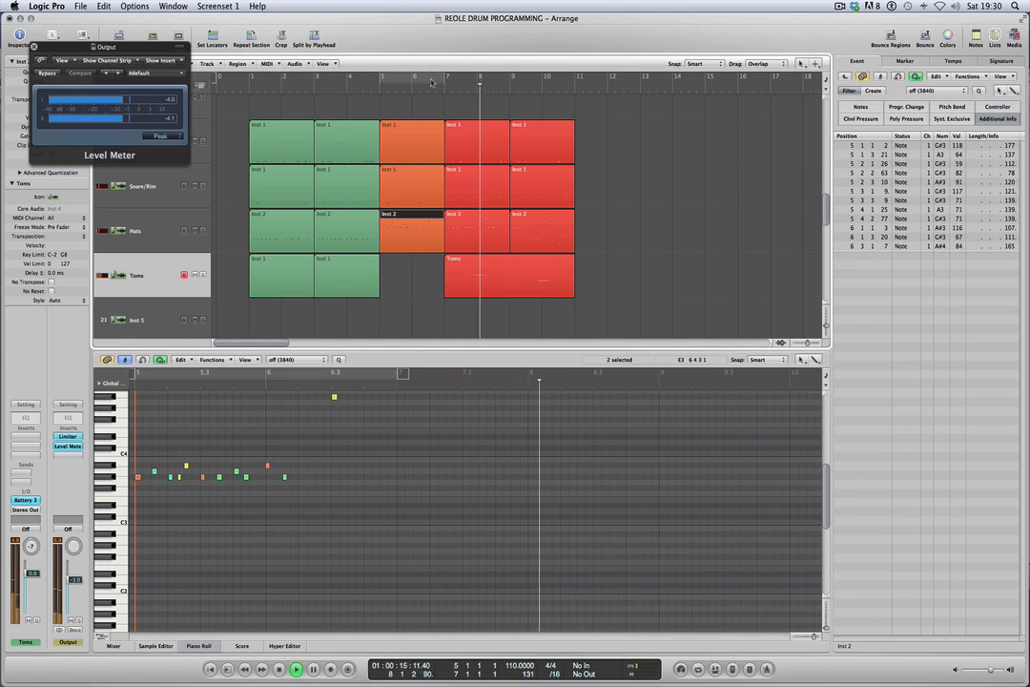
{"action": "key", "text": "space"}
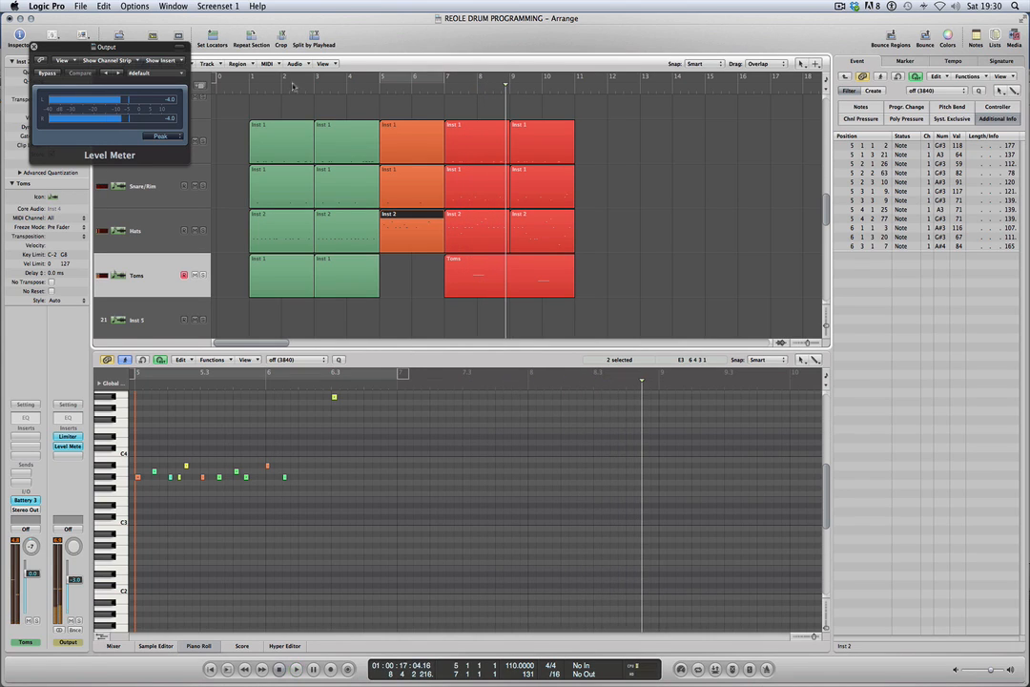
{"action": "left_click_drag", "start_coordinate": [252, 82], "coordinate": [575, 80]}
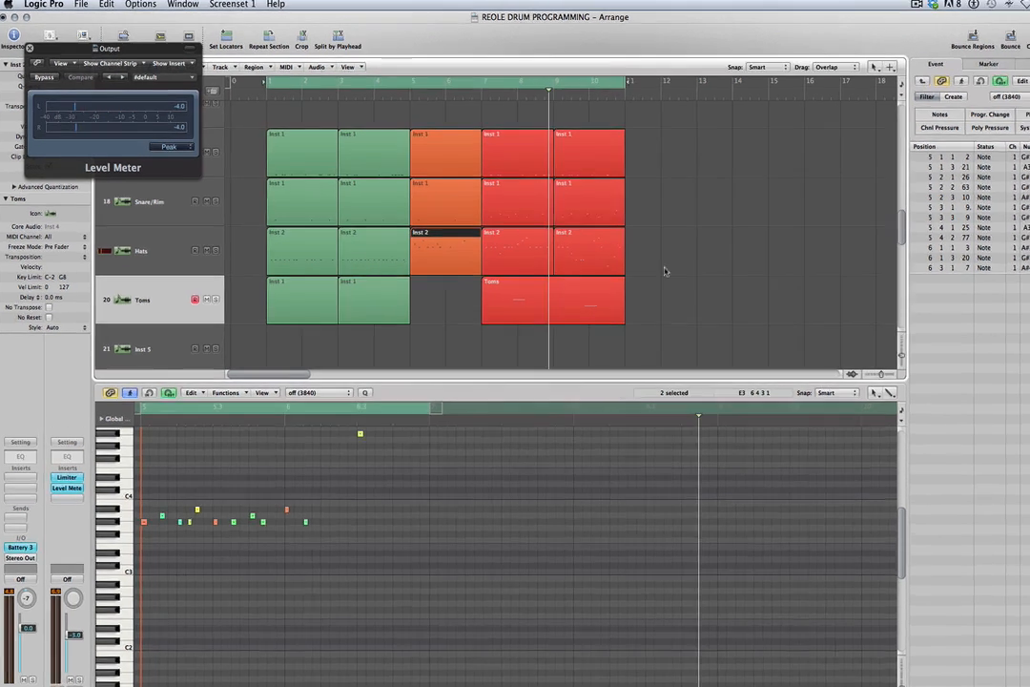
{"action": "key", "text": "space"}
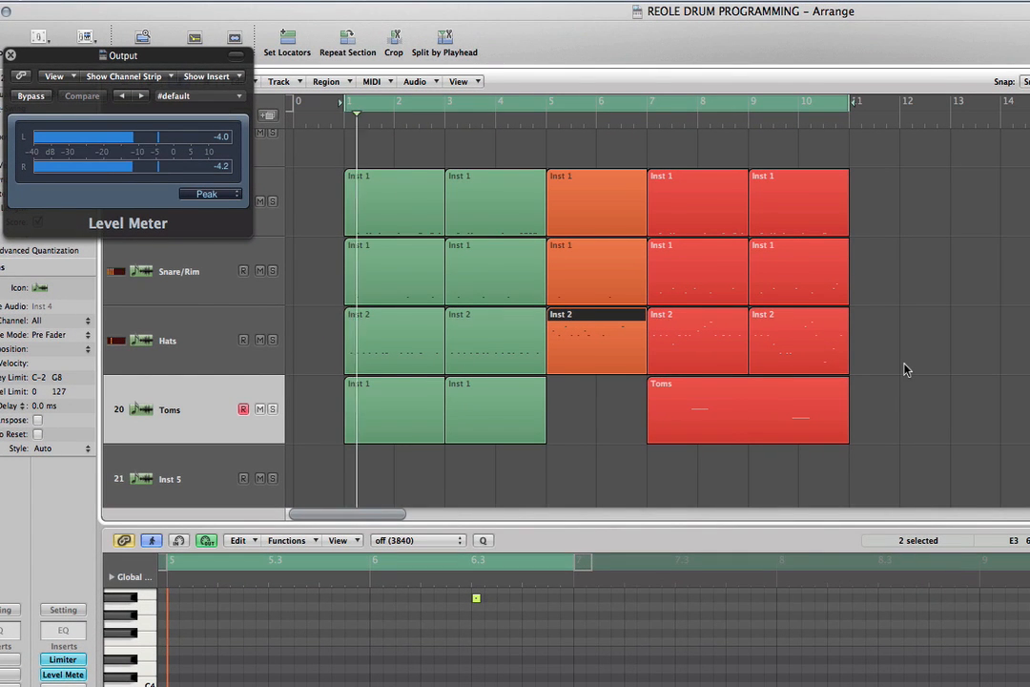